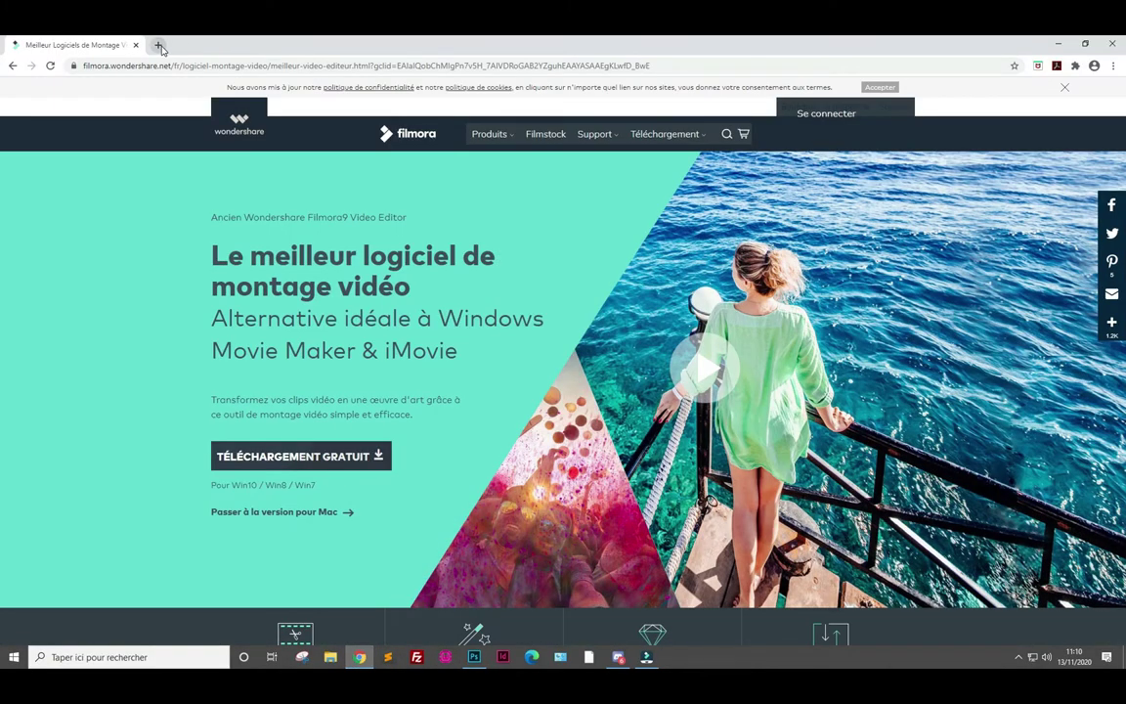
Search Google for 'image' in a new tab and show the Images results
{"action": "left_click", "coordinate": [157, 44]}
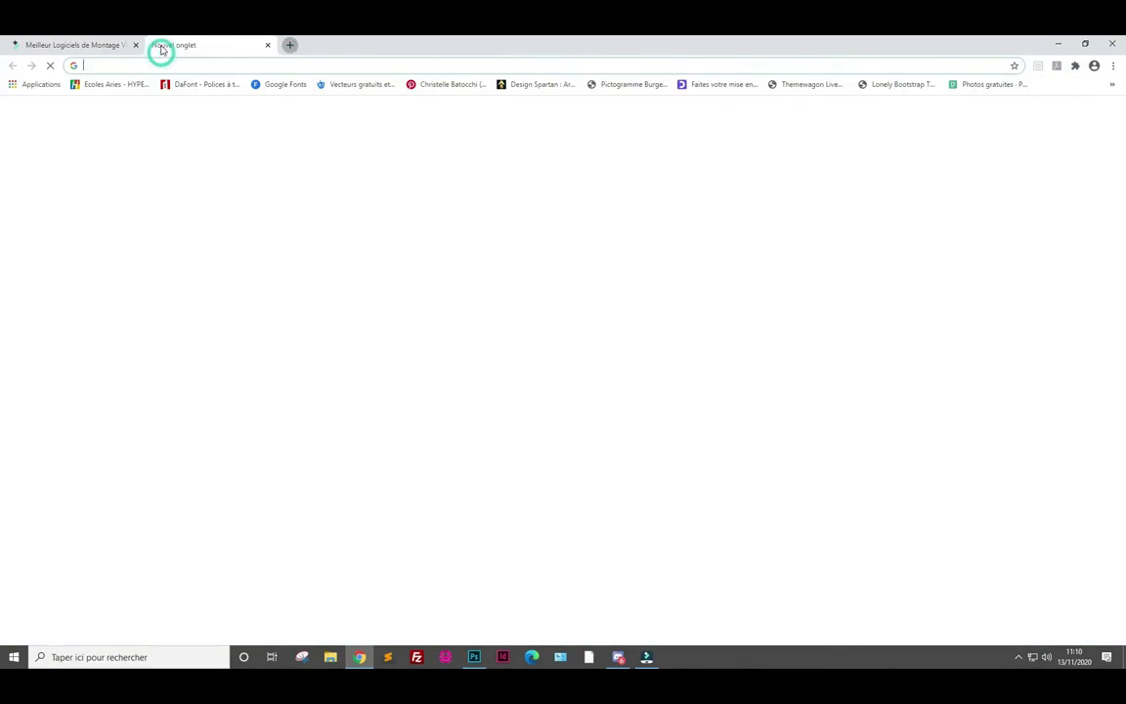
{"action": "left_click", "coordinate": [508, 279]}
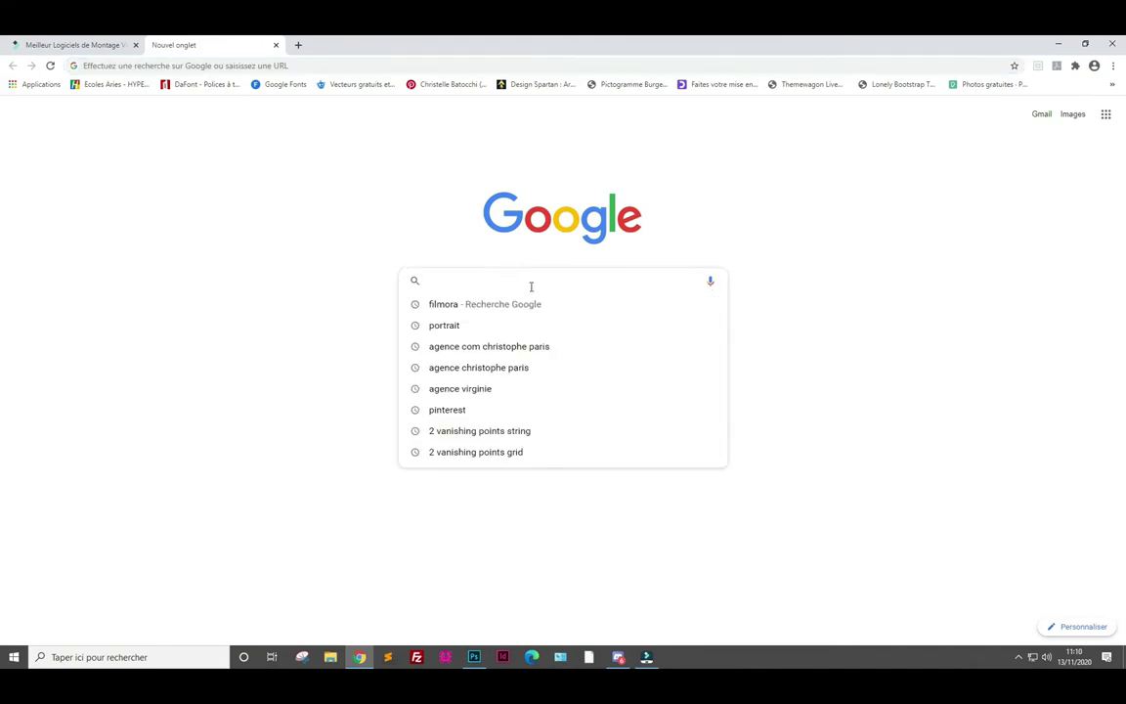
{"action": "type", "text": "image"}
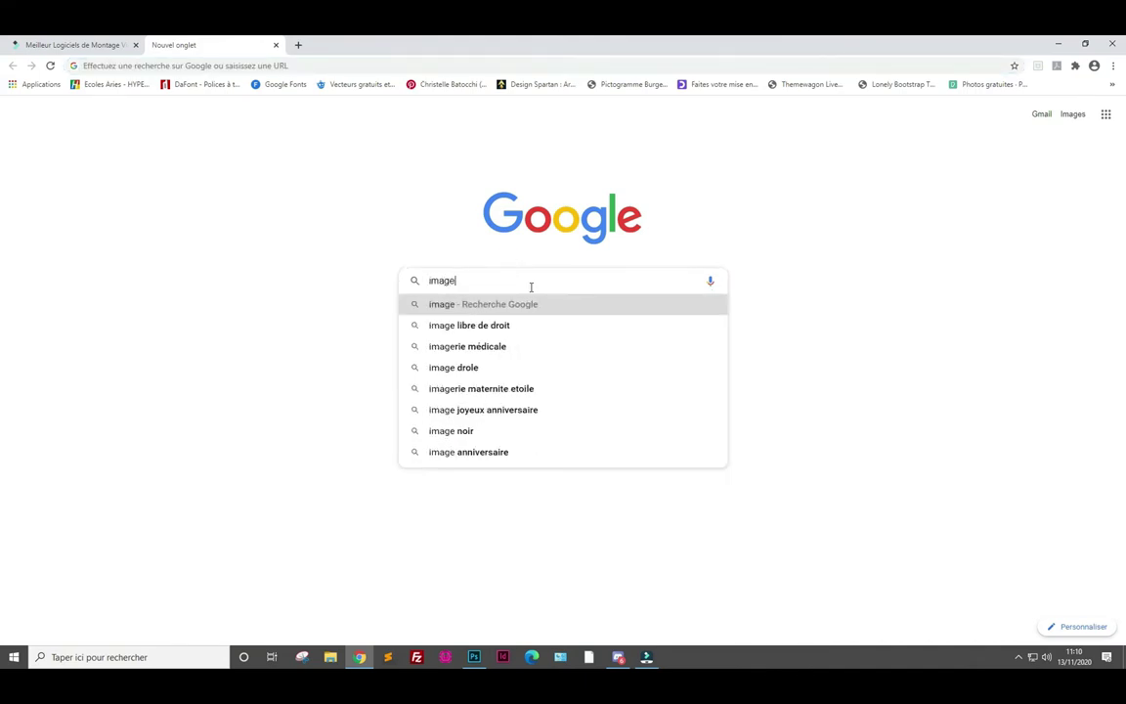
{"action": "key", "text": "Return"}
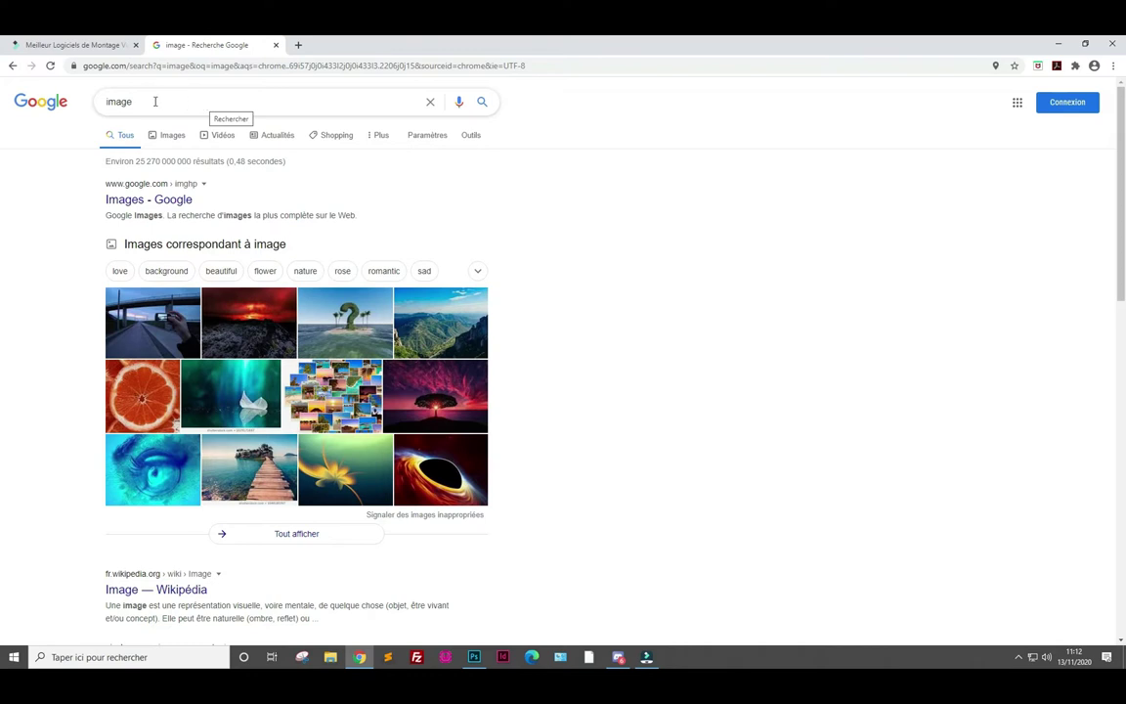
{"action": "left_click", "coordinate": [156, 101]}
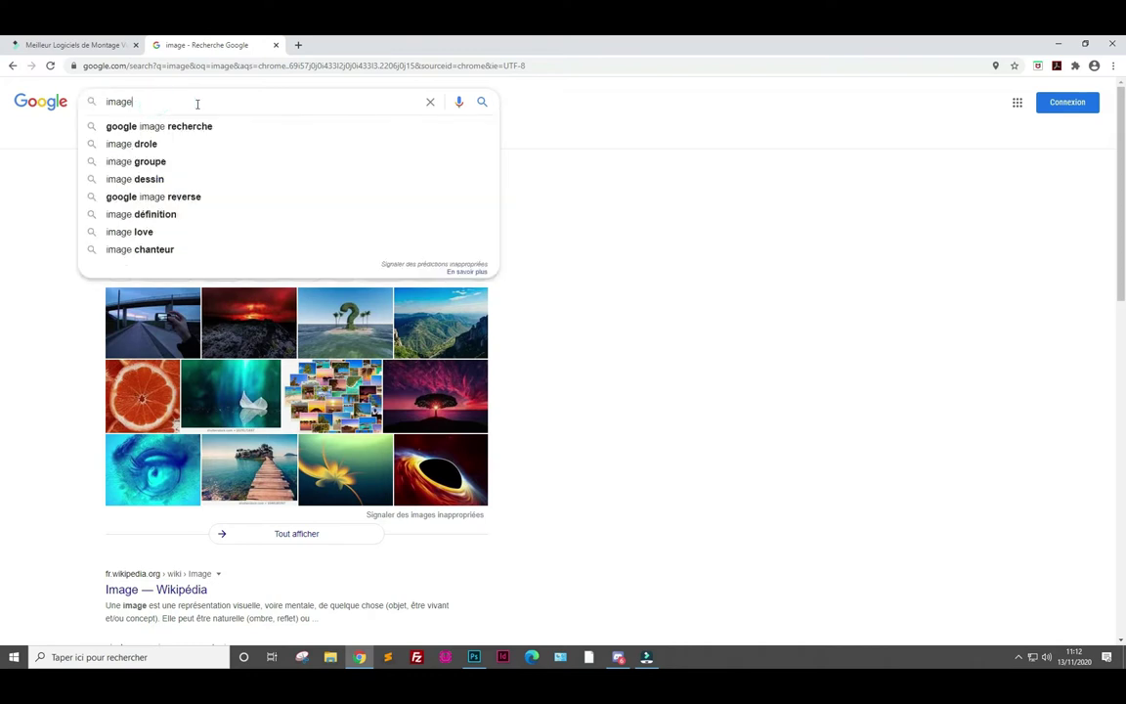
{"action": "left_click", "coordinate": [601, 274]}
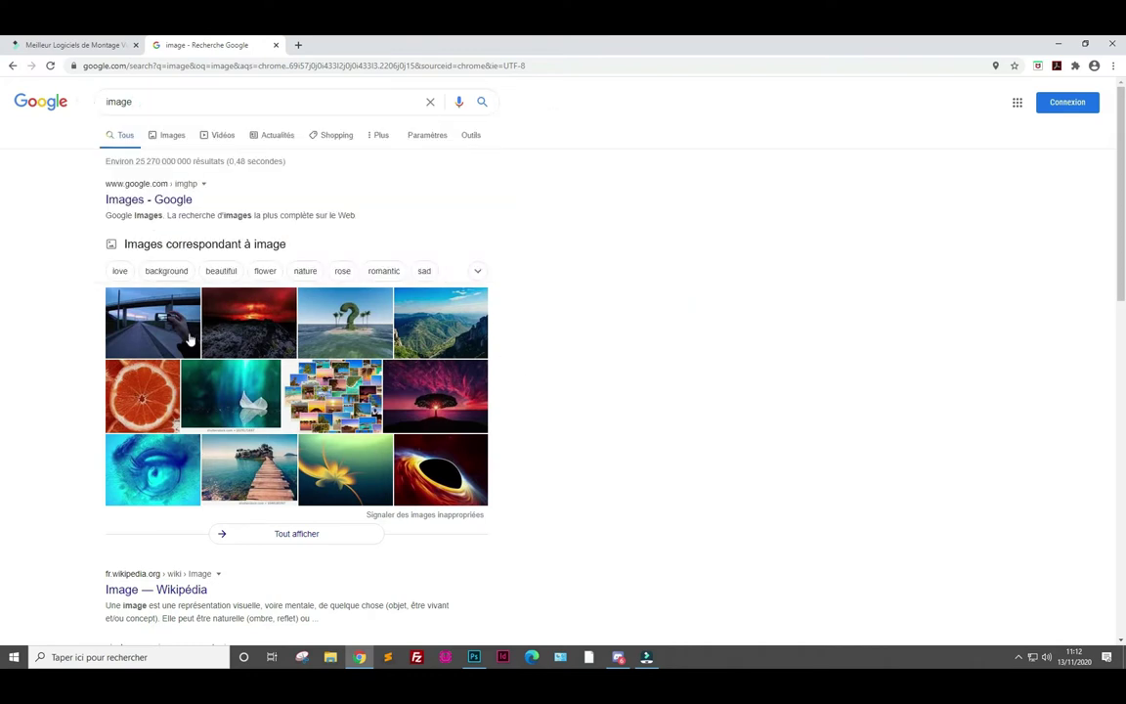
{"action": "left_click", "coordinate": [172, 135]}
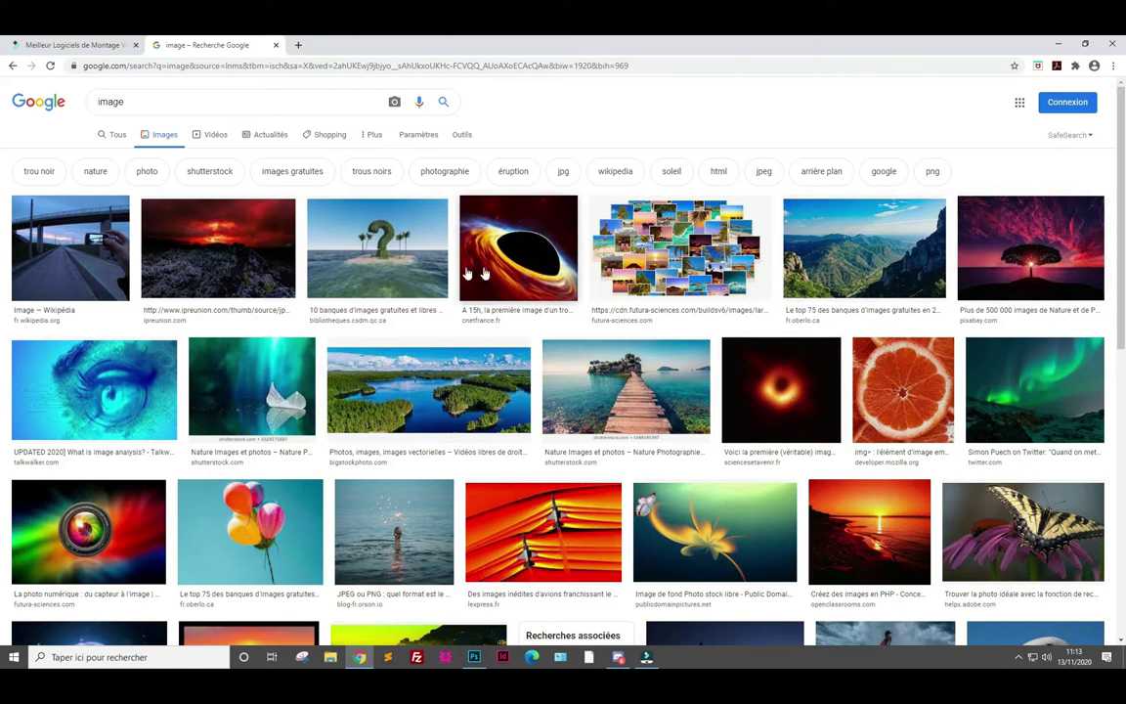
Preview and copy the red volcano picture, then return to Photoshop
{"action": "scroll", "coordinate": [342, 465], "scroll_direction": "down", "scroll_amount": 1}
{"action": "scroll", "coordinate": [355, 475], "scroll_direction": "down", "scroll_amount": 3}
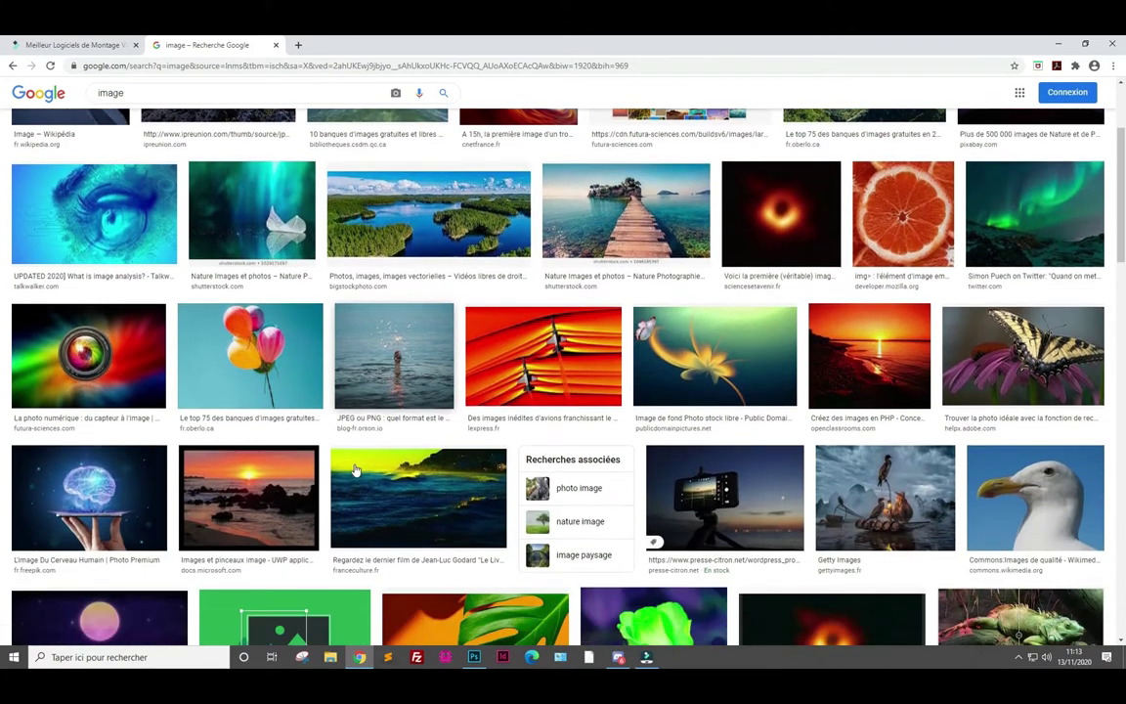
{"action": "scroll", "coordinate": [396, 453], "scroll_direction": "down", "scroll_amount": 2}
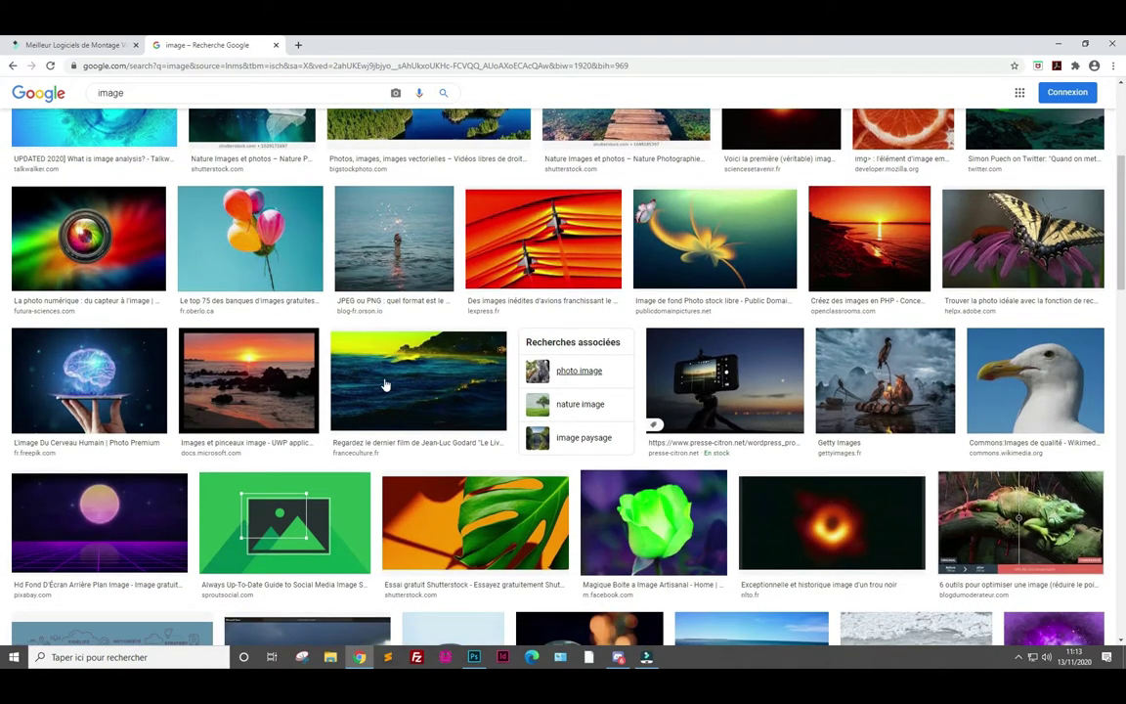
{"action": "scroll", "coordinate": [382, 396], "scroll_direction": "up", "scroll_amount": 3}
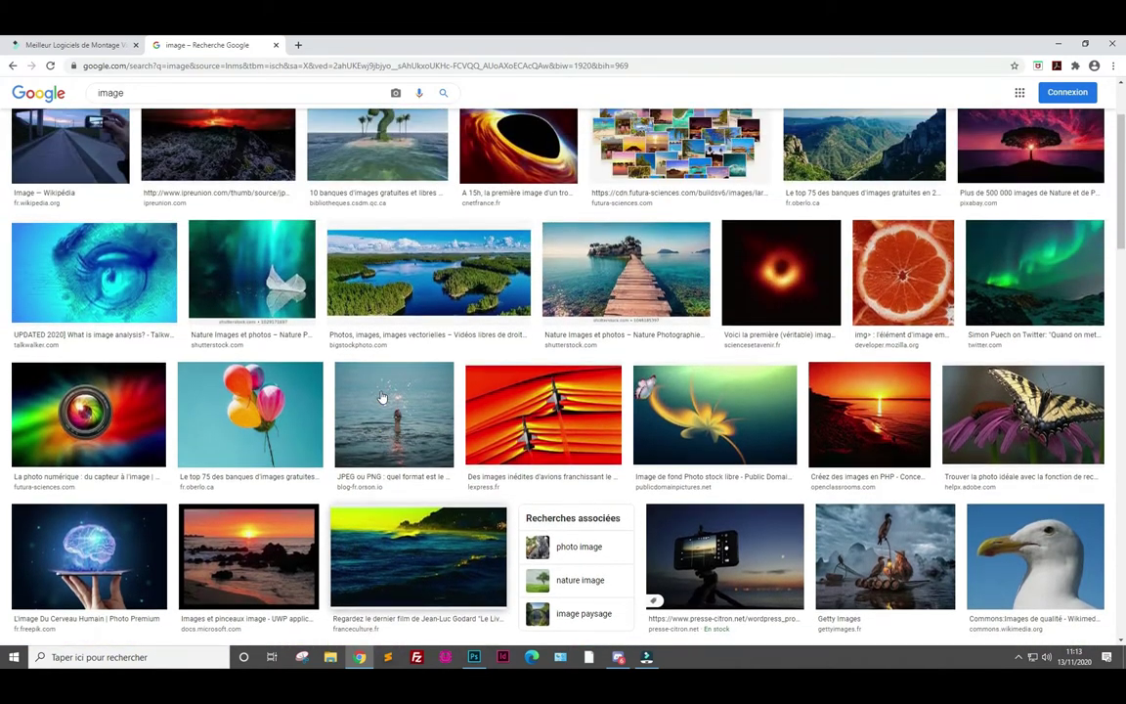
{"action": "scroll", "coordinate": [382, 396], "scroll_direction": "up", "scroll_amount": 2}
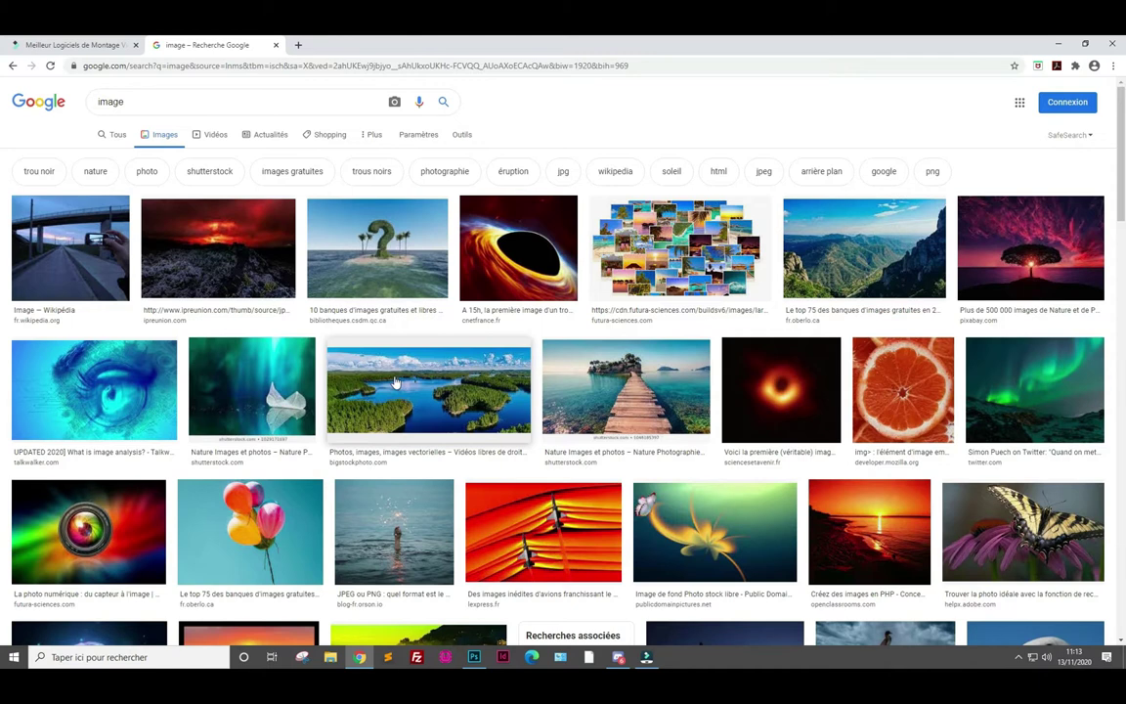
{"action": "left_click", "coordinate": [248, 253]}
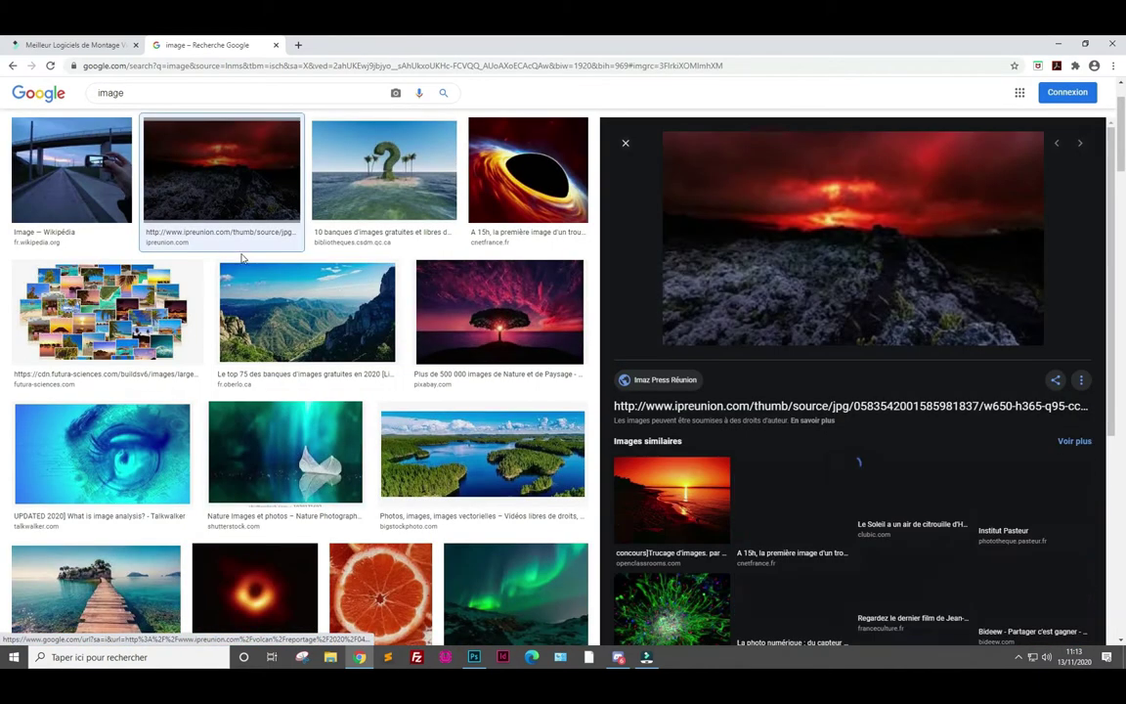
{"action": "right_click", "coordinate": [837, 266]}
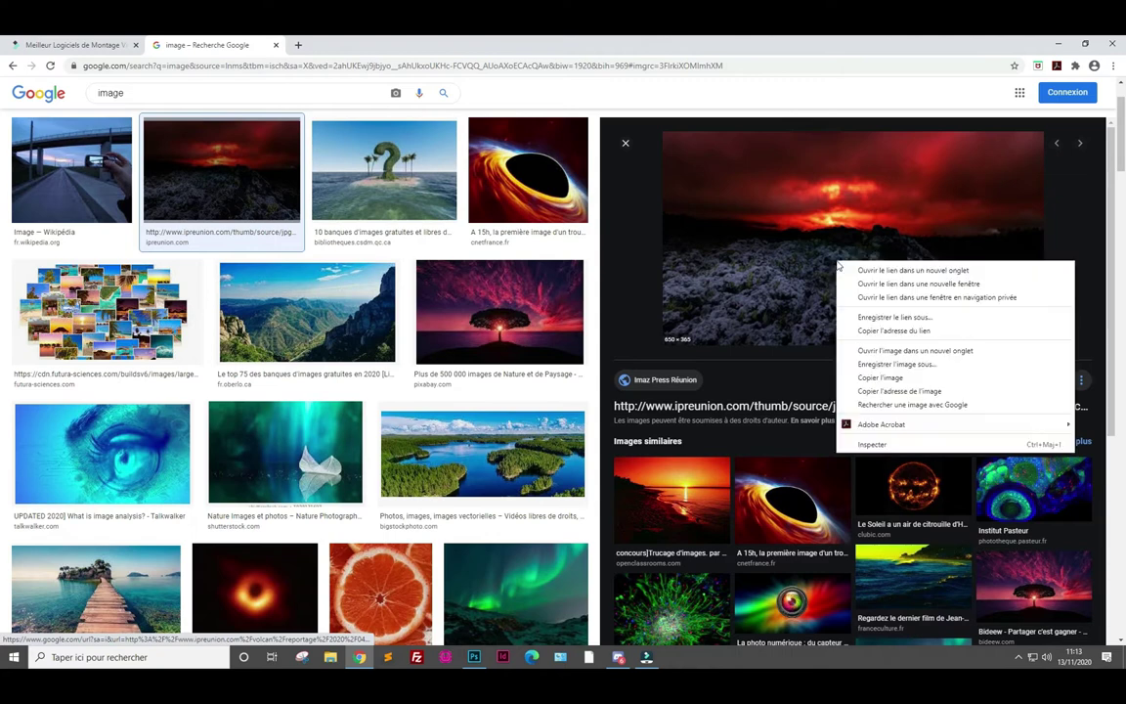
{"action": "left_click", "coordinate": [892, 379]}
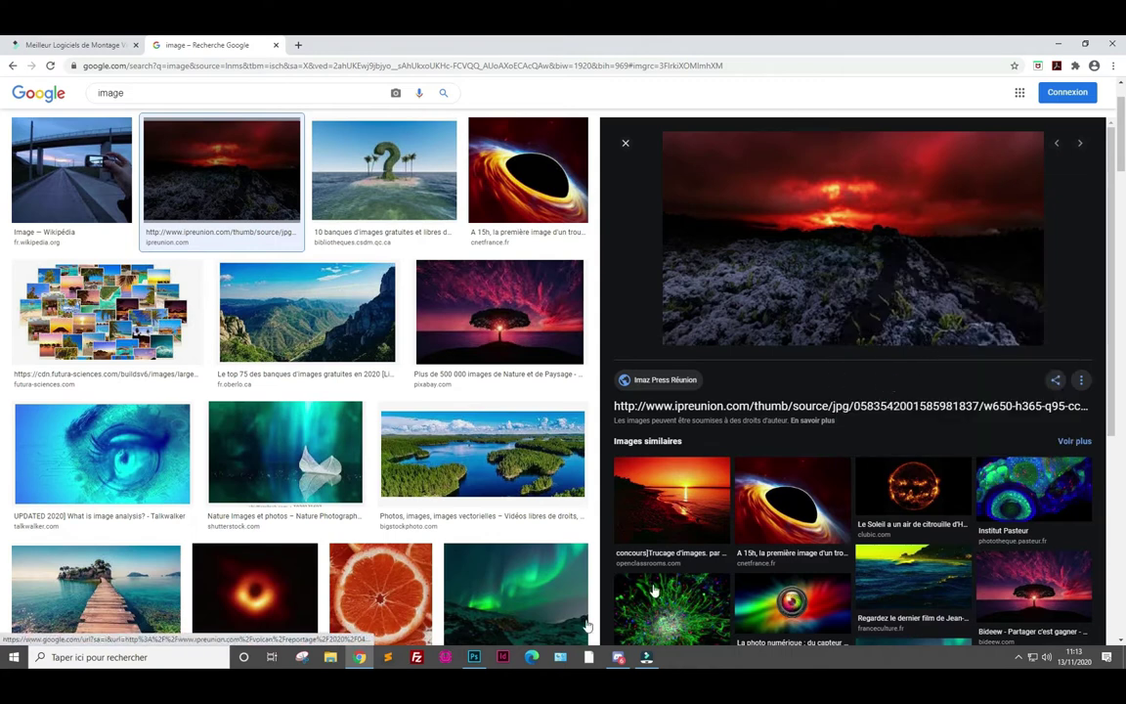
{"action": "left_click", "coordinate": [474, 657]}
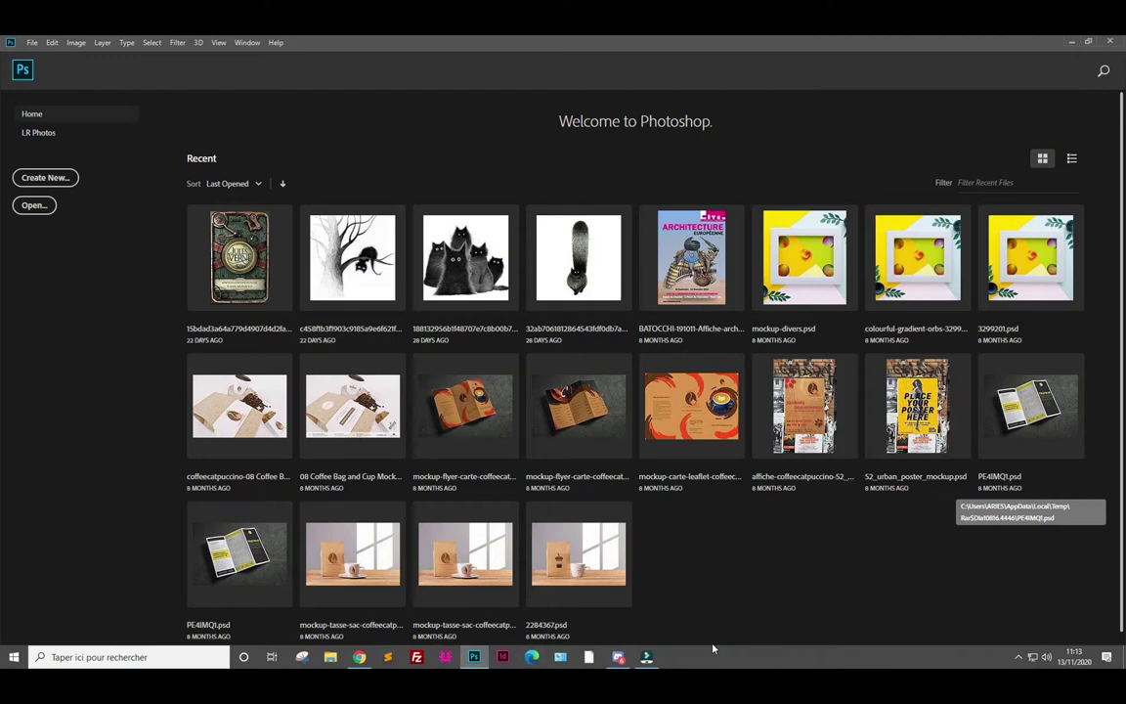
Create a clipboard-sized 512×288 px document and paste the volcano picture as Layer 1
{"action": "key", "text": "ctrl+n"}
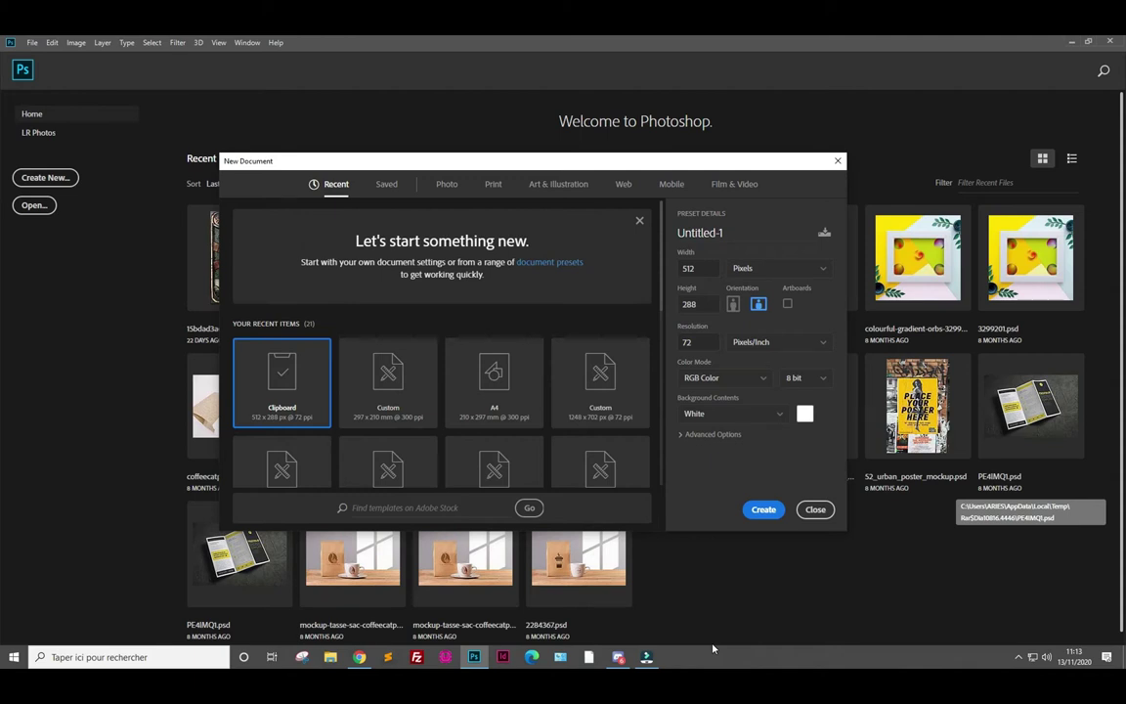
{"action": "key", "text": "Return"}
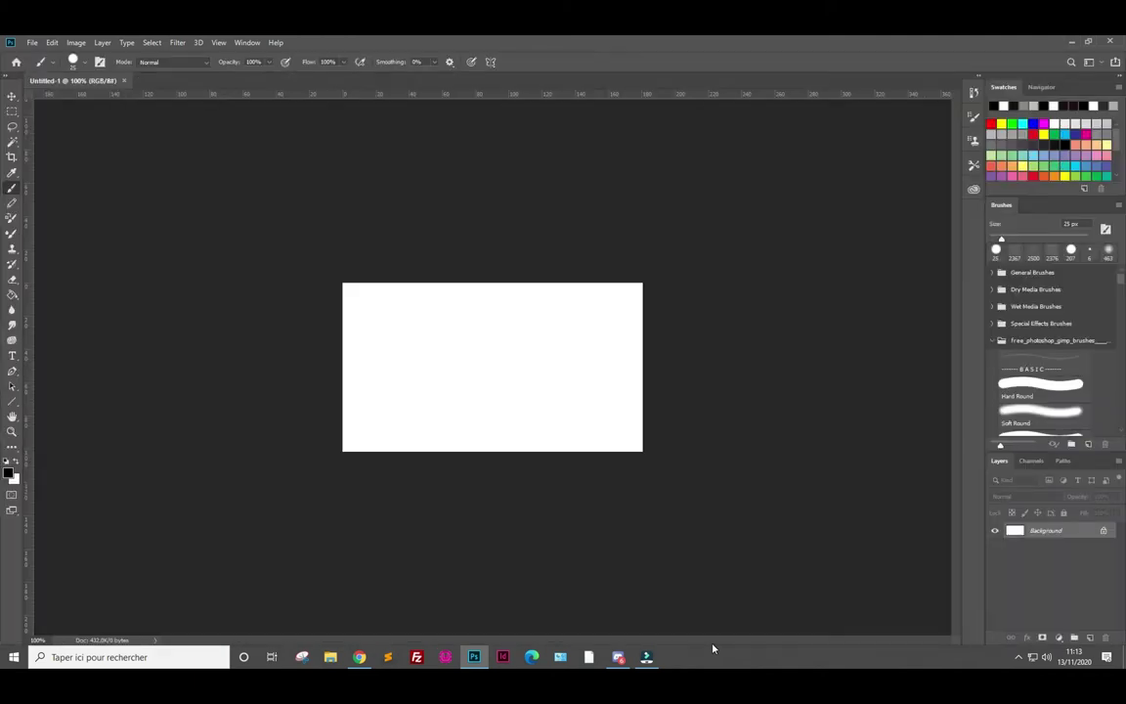
{"action": "key", "text": "ctrl+v"}
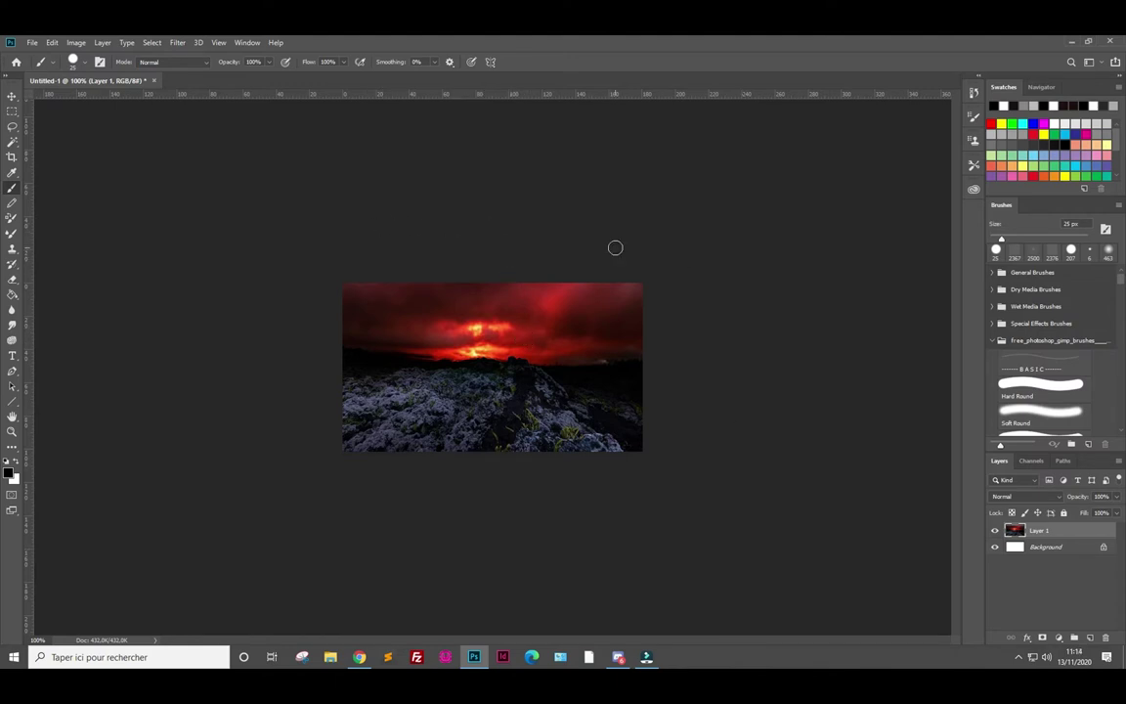
Back in Chrome, preview the orange slice picture and copy it to the clipboard
{"action": "left_click", "coordinate": [362, 660]}
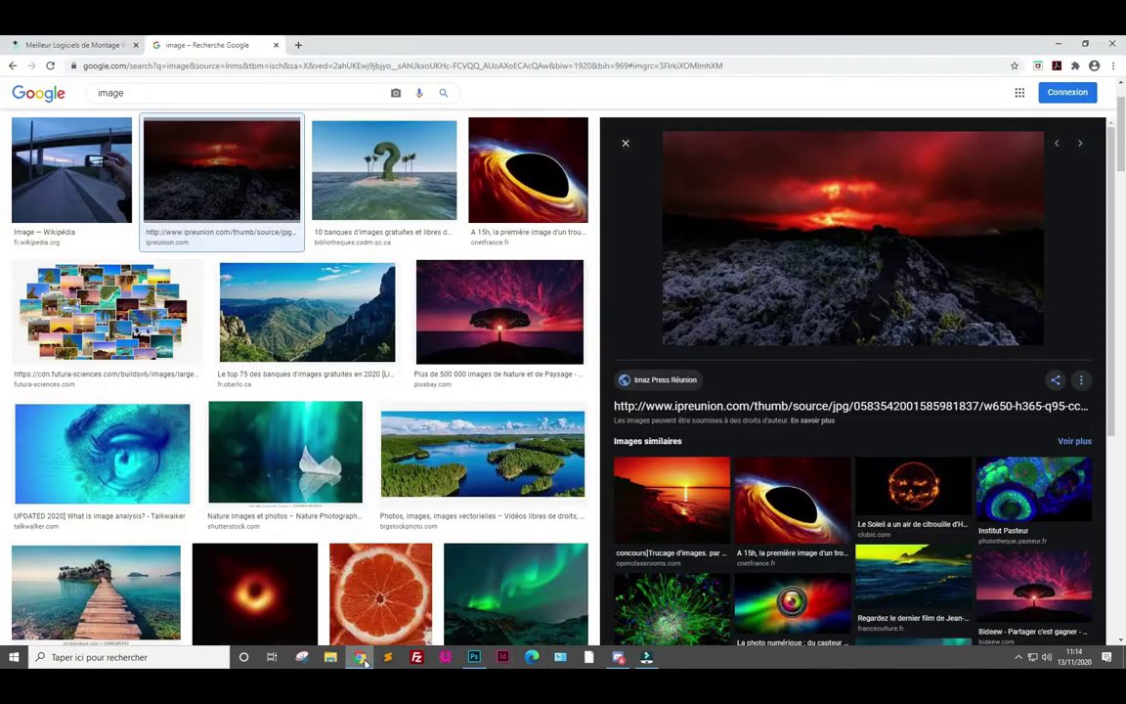
{"action": "scroll", "coordinate": [411, 530], "scroll_direction": "down", "scroll_amount": 1}
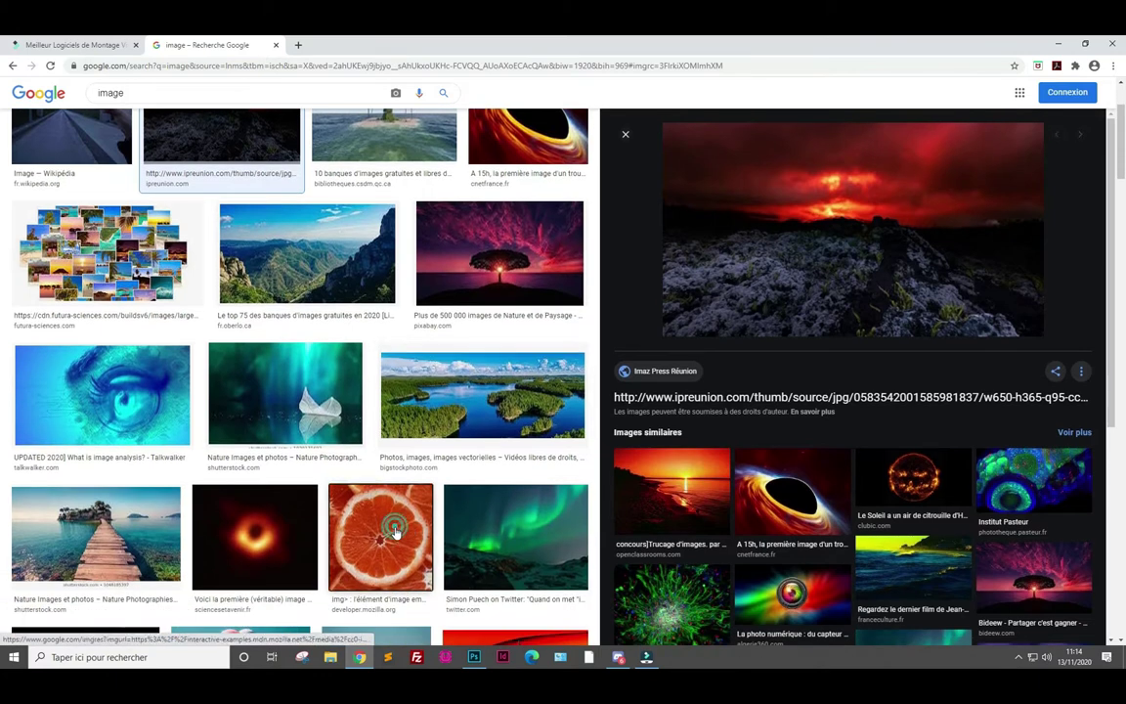
{"action": "left_click", "coordinate": [391, 530]}
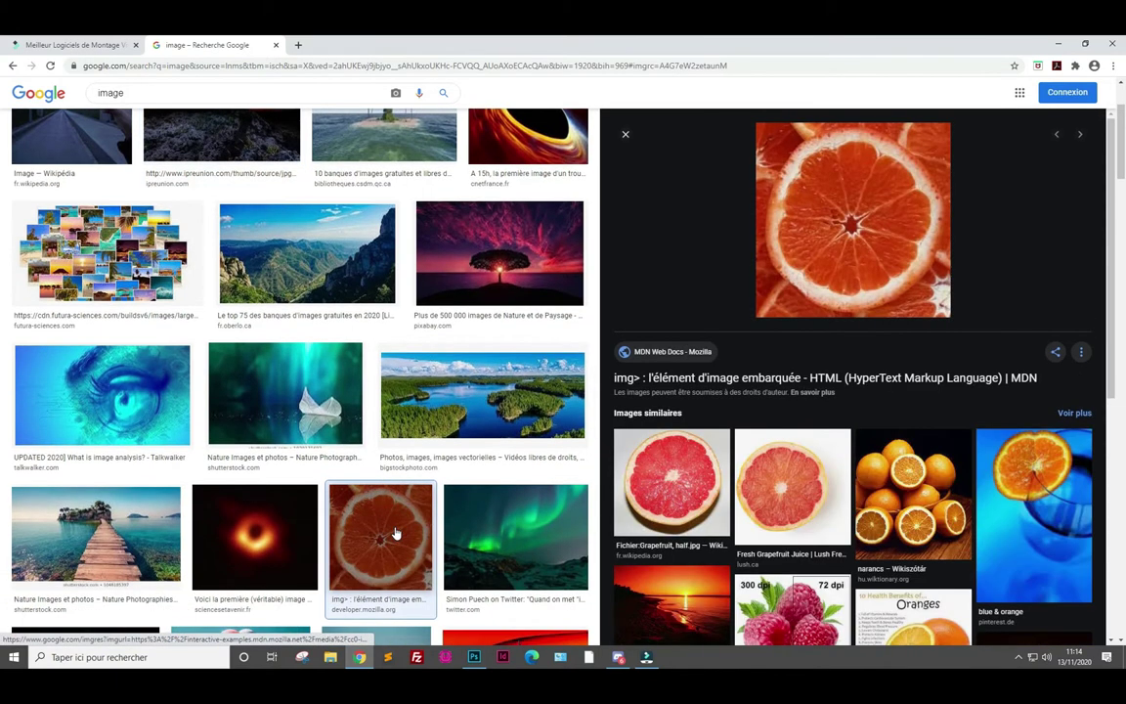
{"action": "right_click", "coordinate": [824, 234]}
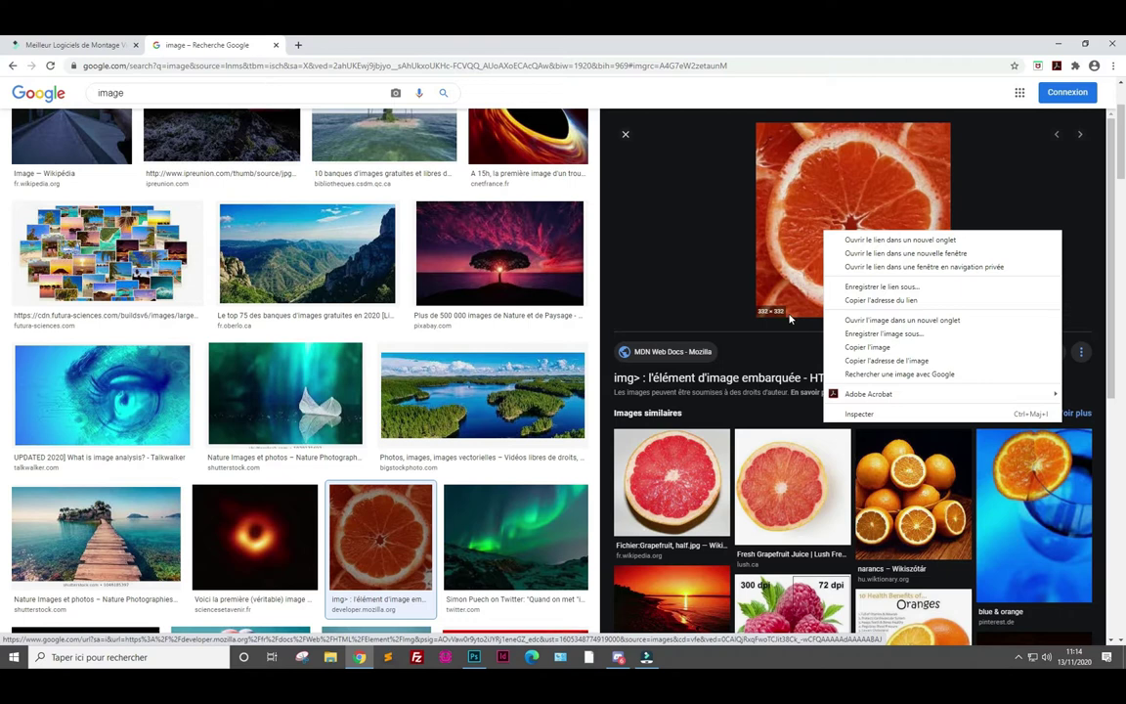
{"action": "left_click", "coordinate": [865, 347]}
Create a 332×332 px document Untitled-2 and paste the orange slice into it
{"action": "left_click", "coordinate": [474, 656]}
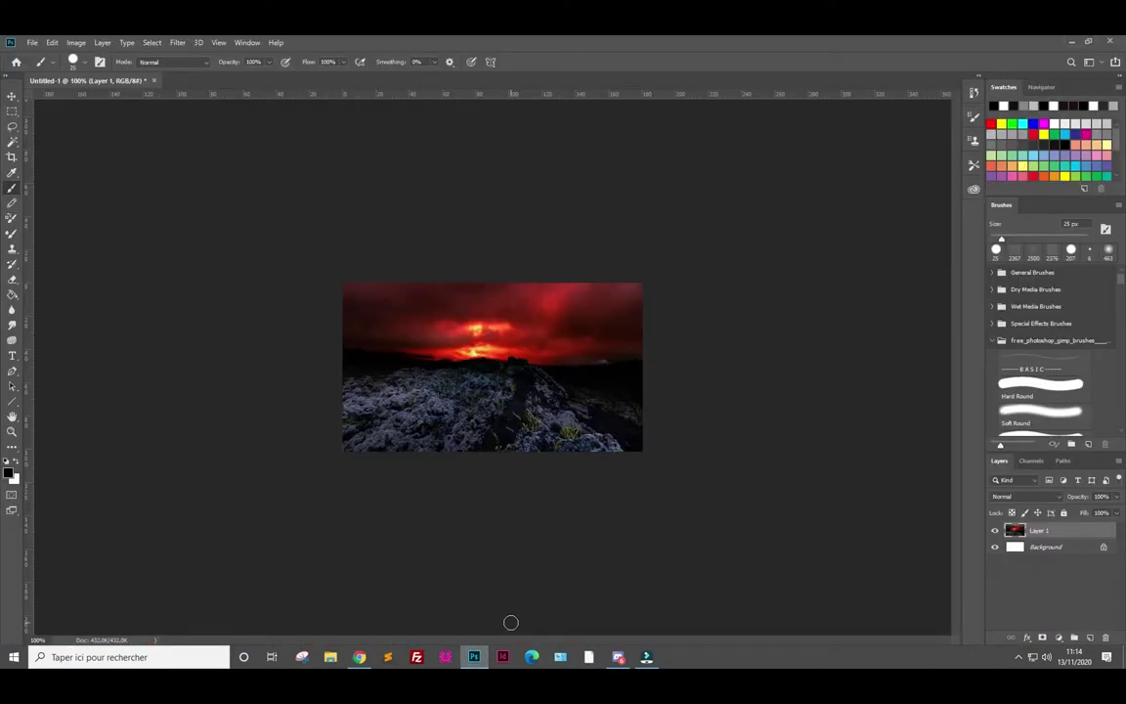
{"action": "key", "text": "ctrl+n"}
{"action": "key", "text": "Return"}
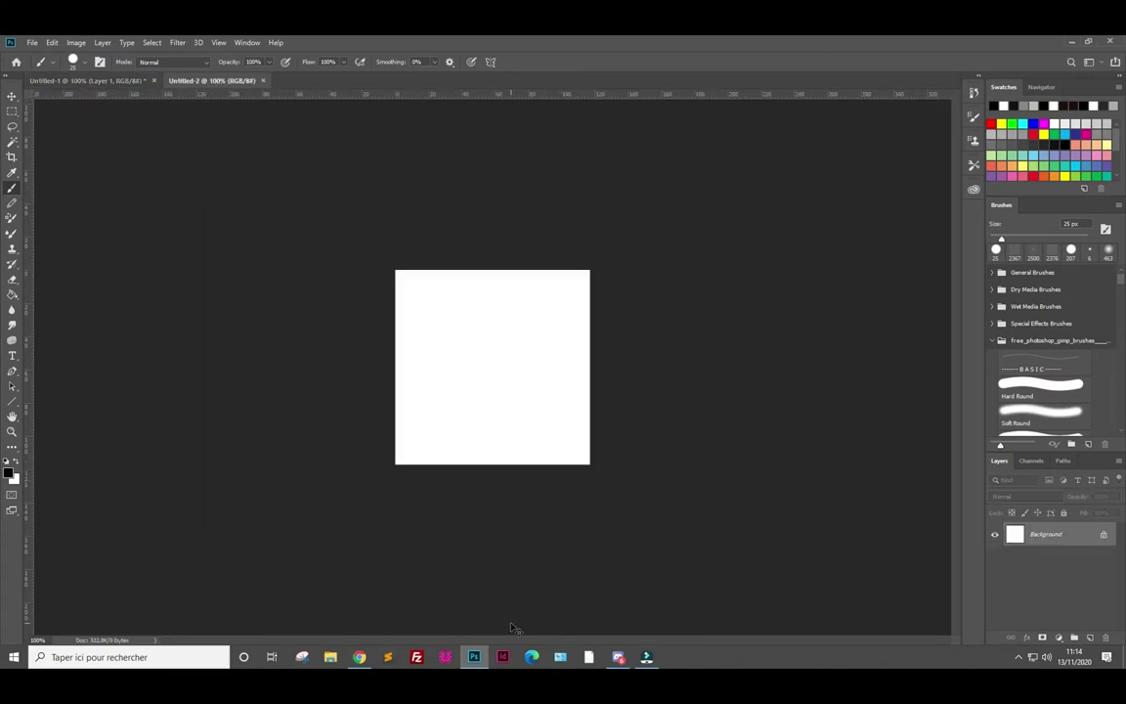
{"action": "key", "text": "ctrl+v"}
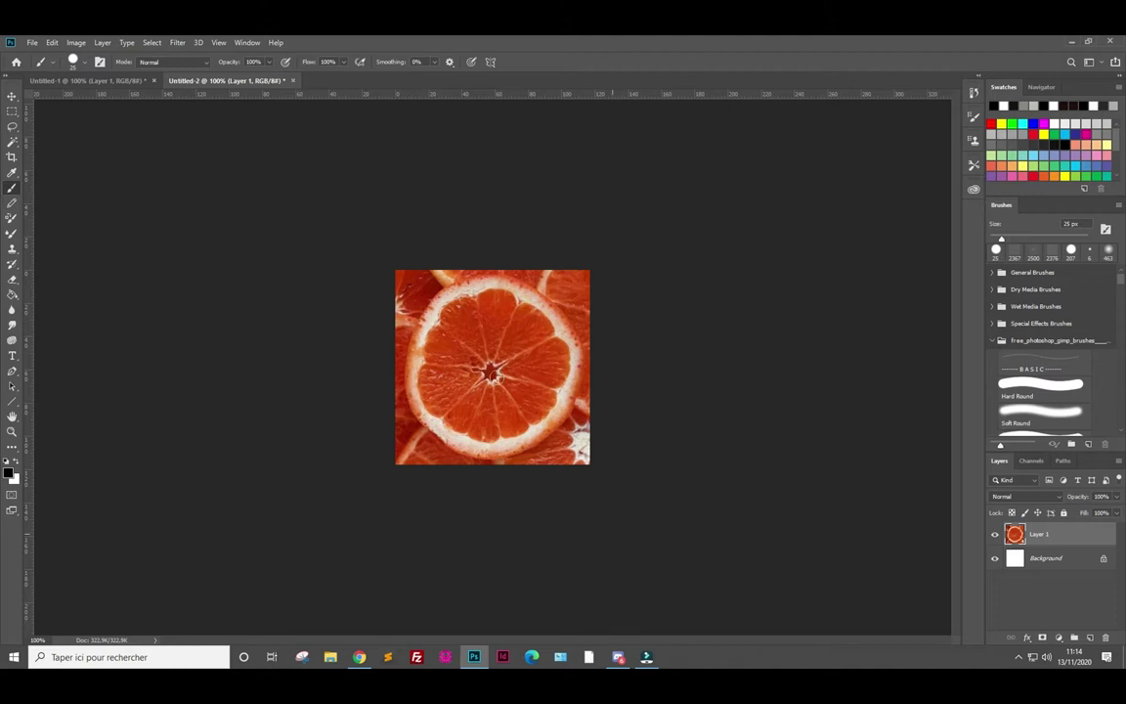
Bring the volcano document Untitled-1 to the front and open the Image menu
{"action": "left_click", "coordinate": [116, 80]}
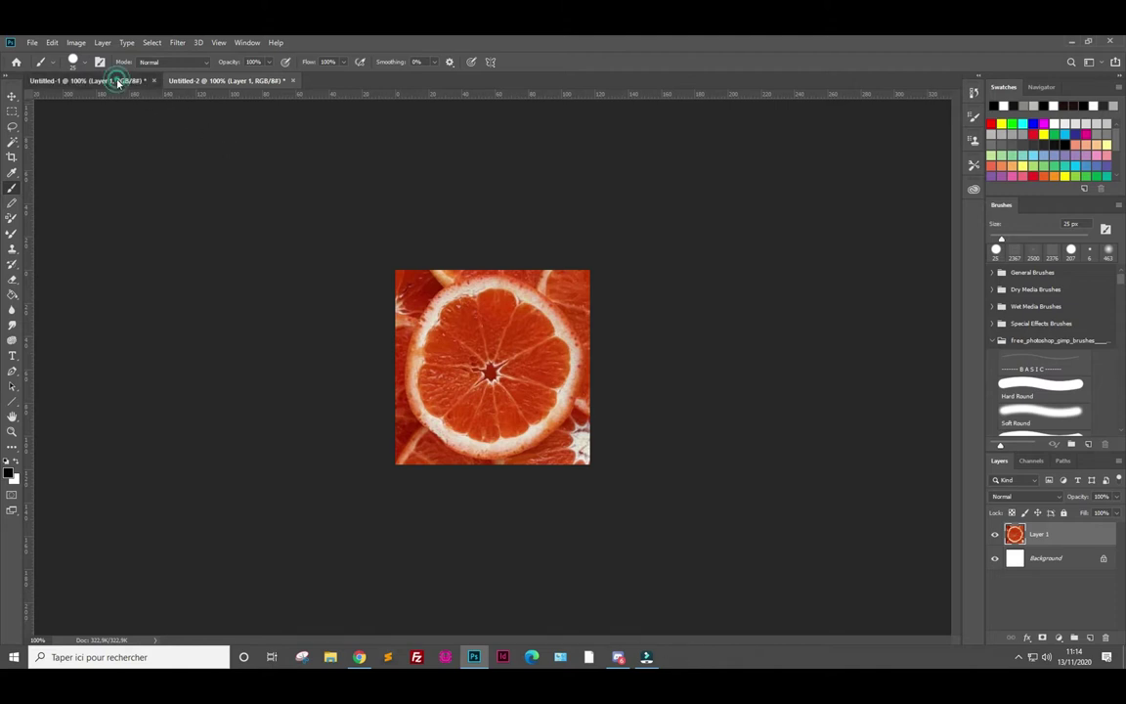
{"action": "left_click", "coordinate": [220, 80]}
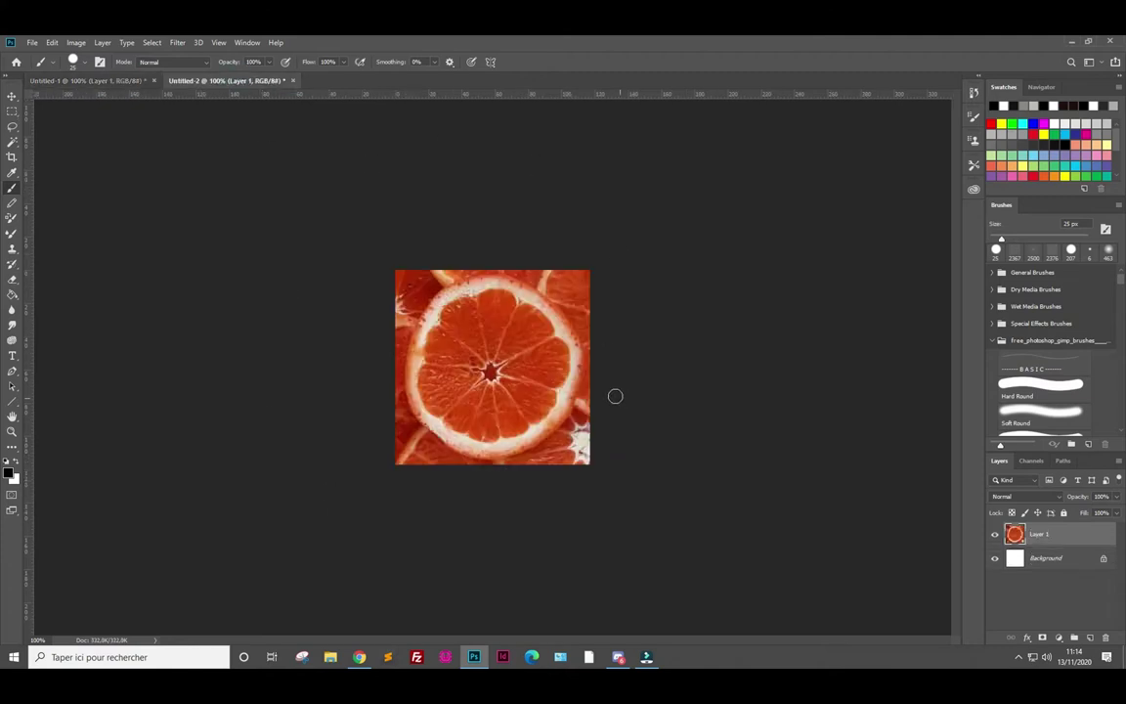
{"action": "left_click", "coordinate": [105, 79]}
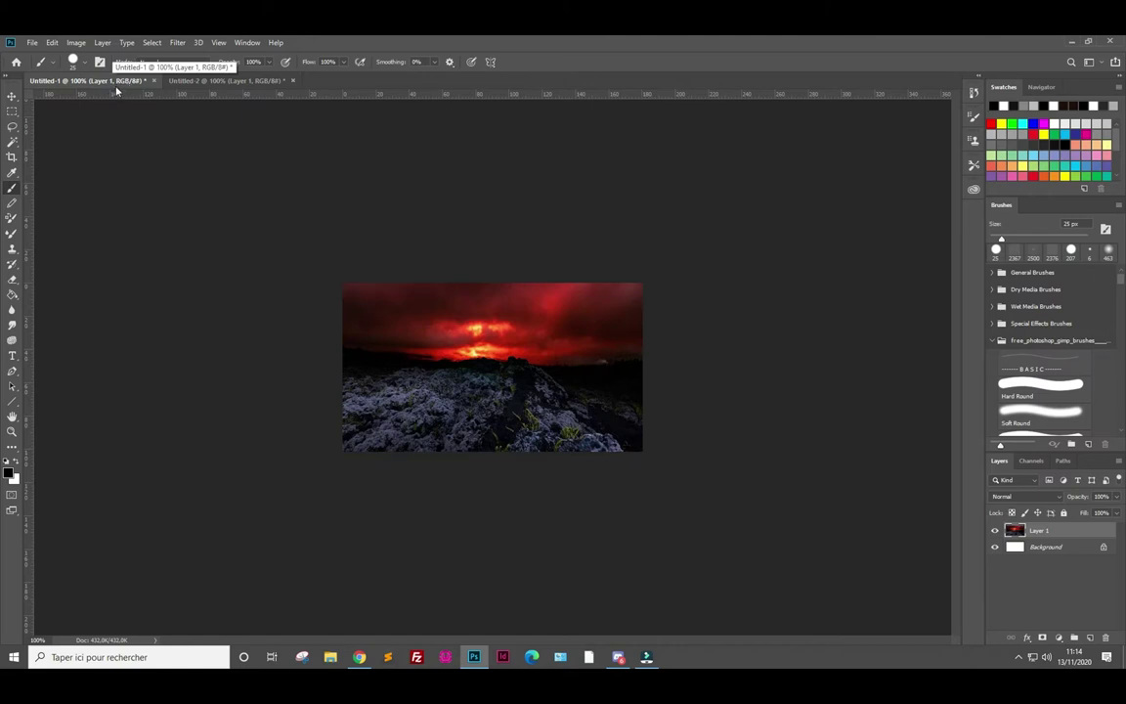
{"action": "left_click", "coordinate": [78, 43]}
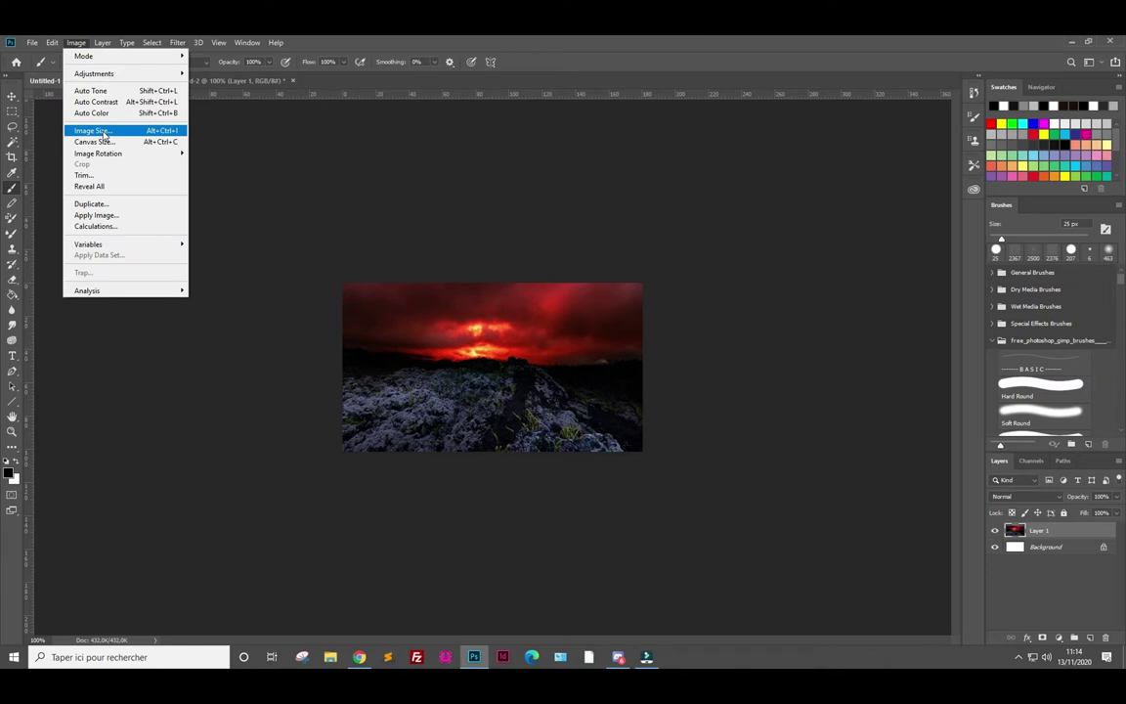
{"action": "left_click", "coordinate": [104, 135]}
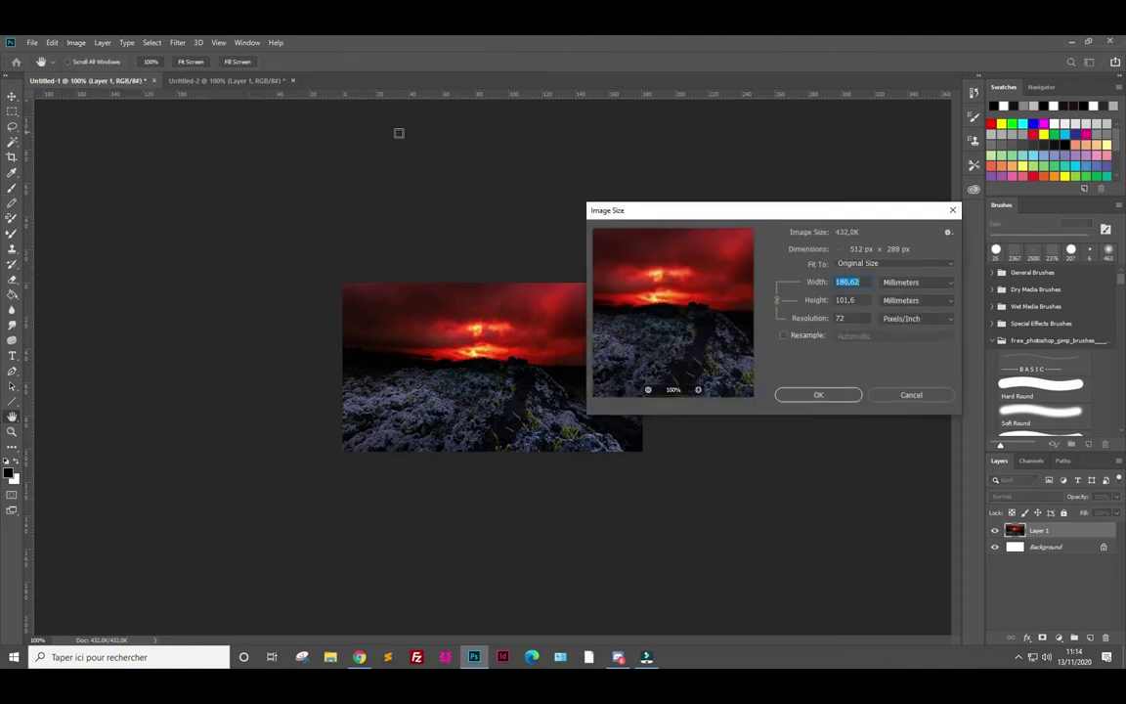
{"action": "left_click_drag", "start_coordinate": [739, 221], "coordinate": [697, 135]}
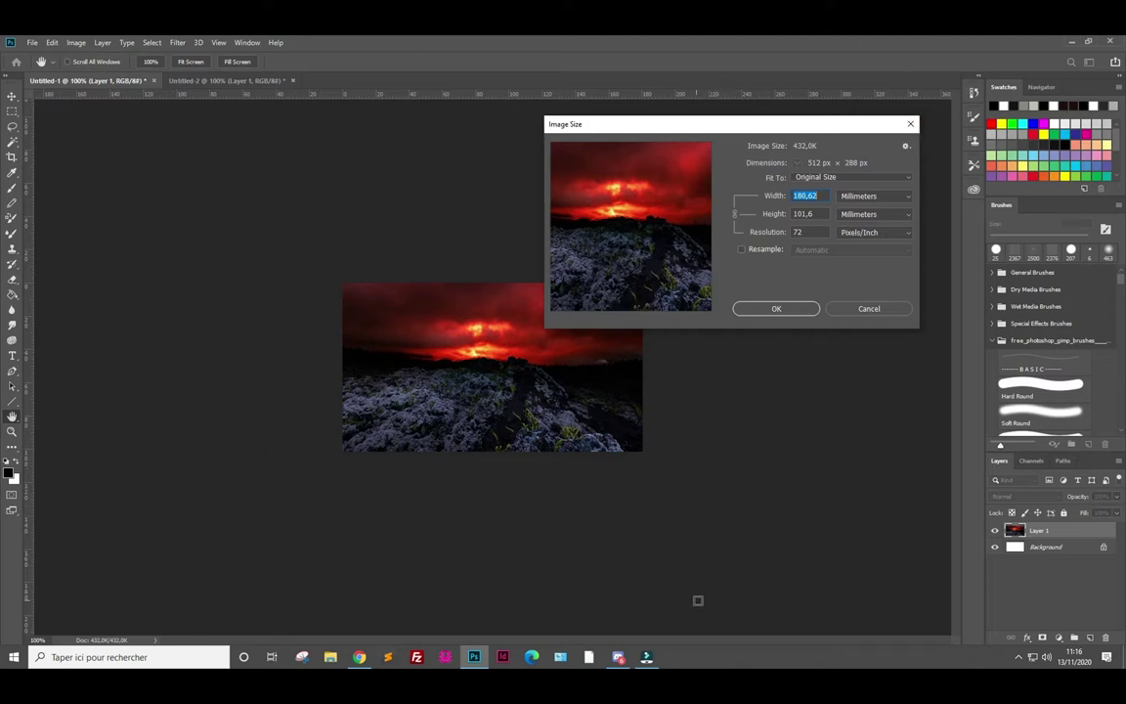
{"action": "left_click", "coordinate": [869, 308]}
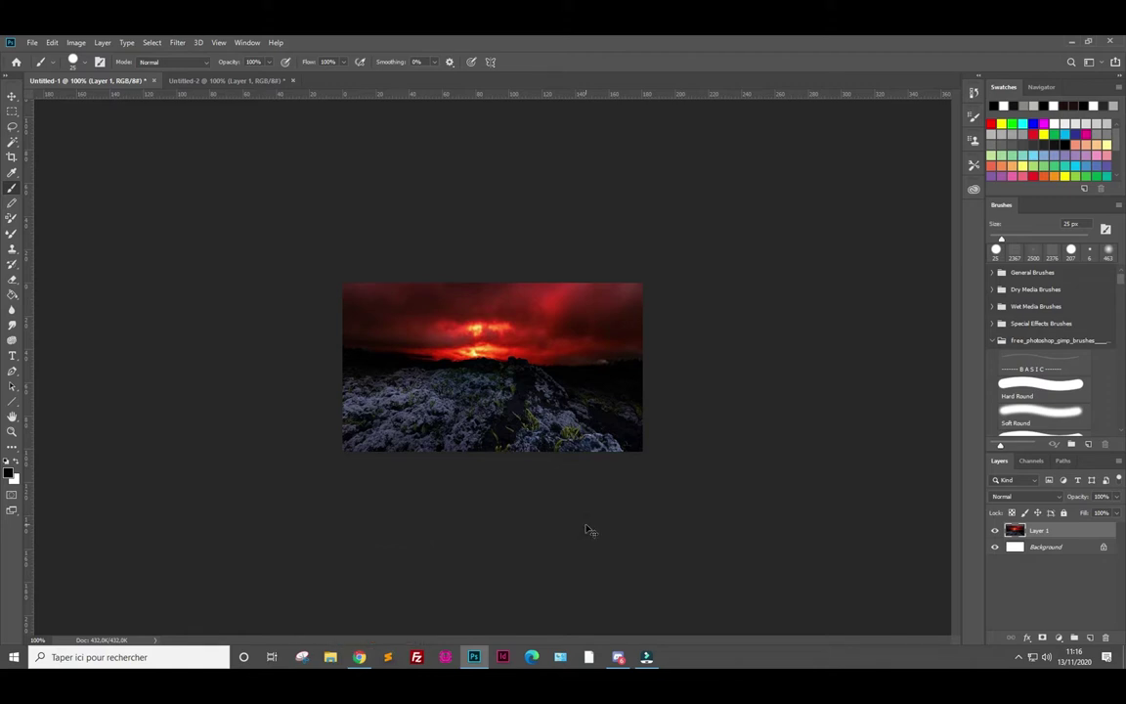
Create a 1920×1080 document Untitled-3 and paste the screenshot into it
{"action": "key", "text": "ctrl+n"}
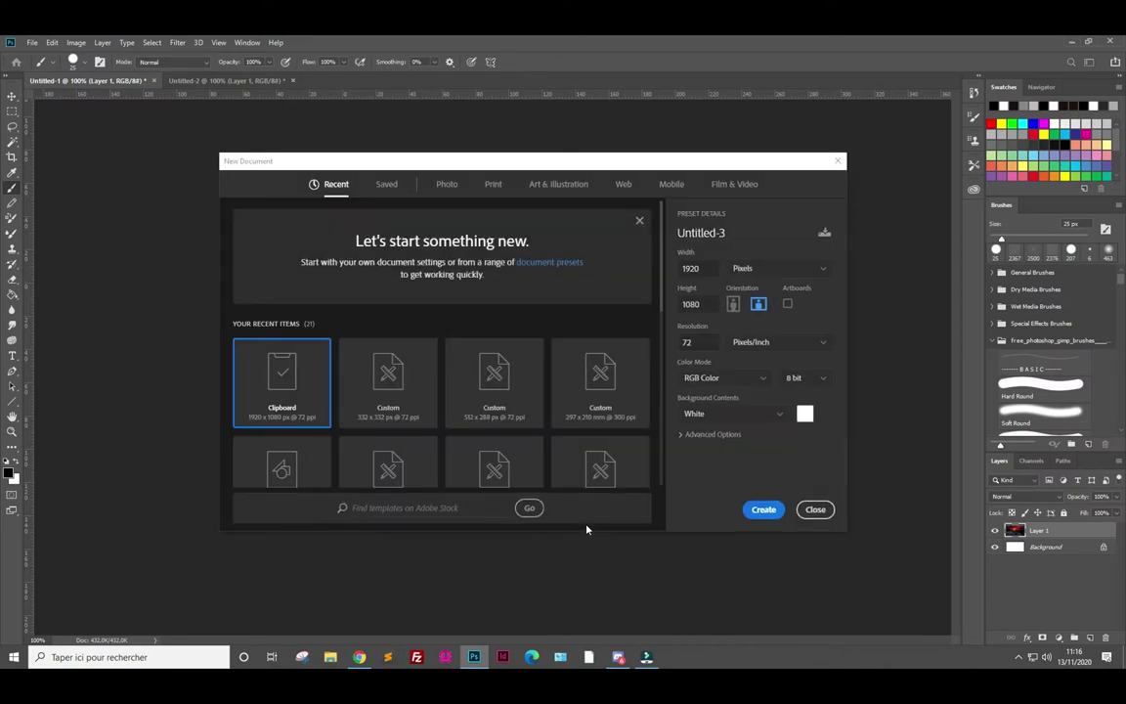
{"action": "key", "text": "Return"}
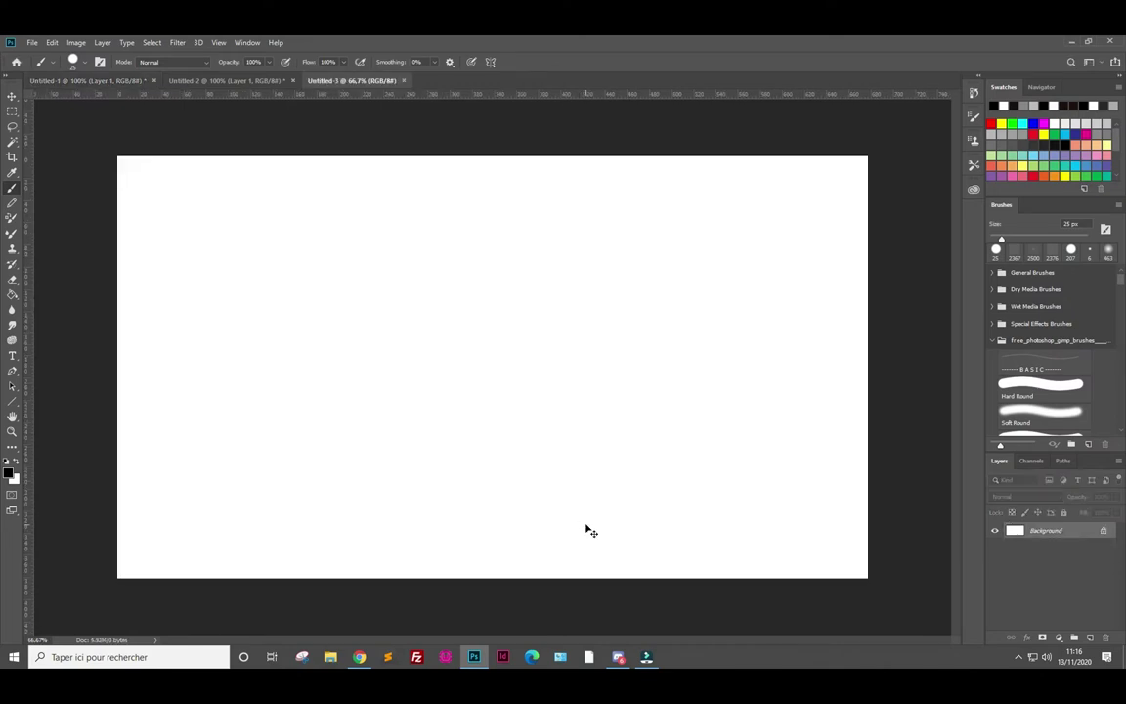
{"action": "key", "text": "ctrl+v"}
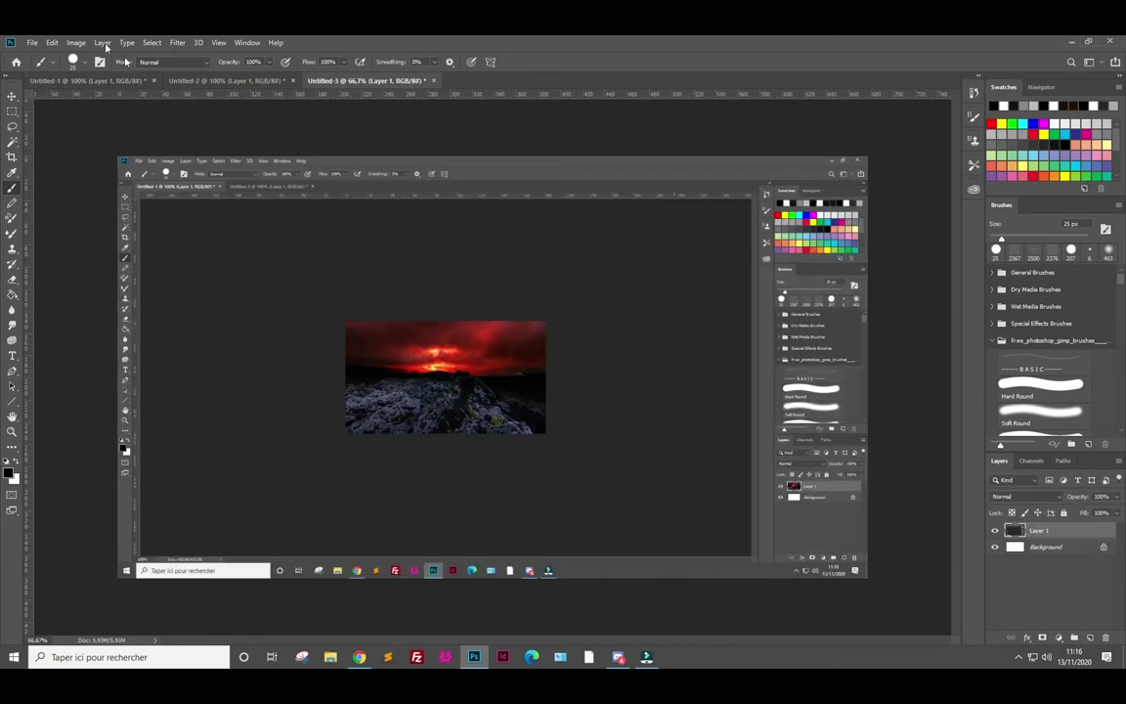
Check Untitled-3's image size and close the dialog without changes
{"action": "left_click", "coordinate": [75, 42]}
{"action": "left_click", "coordinate": [92, 130]}
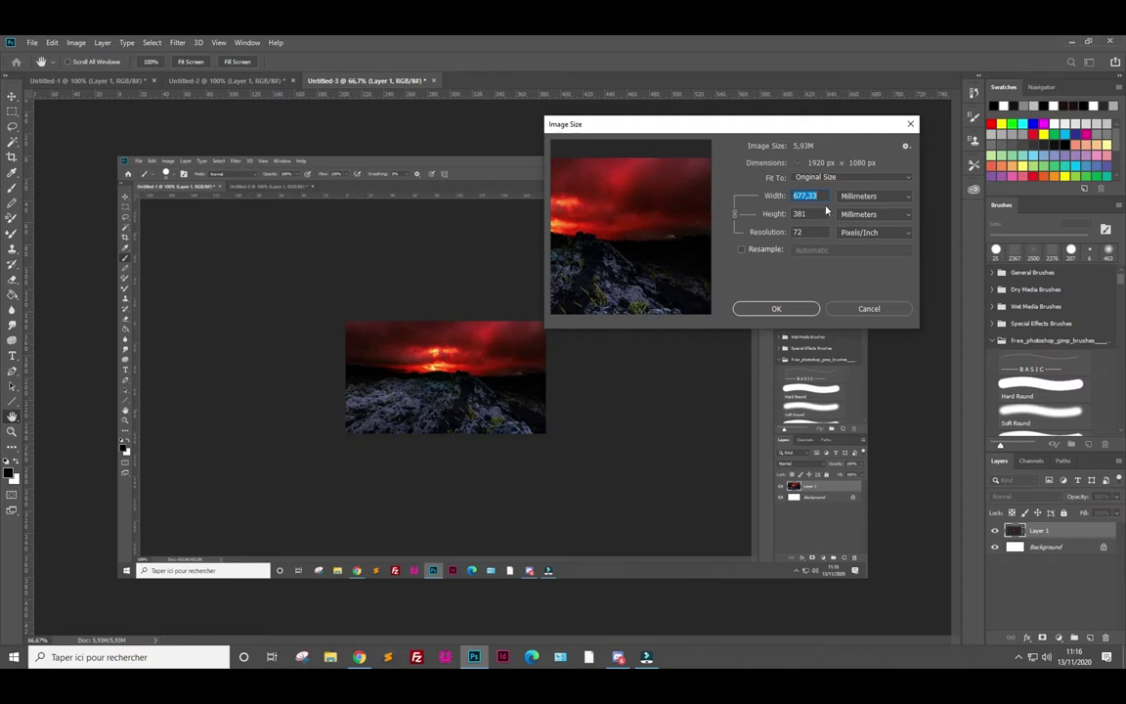
{"action": "left_click", "coordinate": [865, 309]}
View the landscape Untitled-1's image size settings and cancel without changes
{"action": "left_click", "coordinate": [259, 81]}
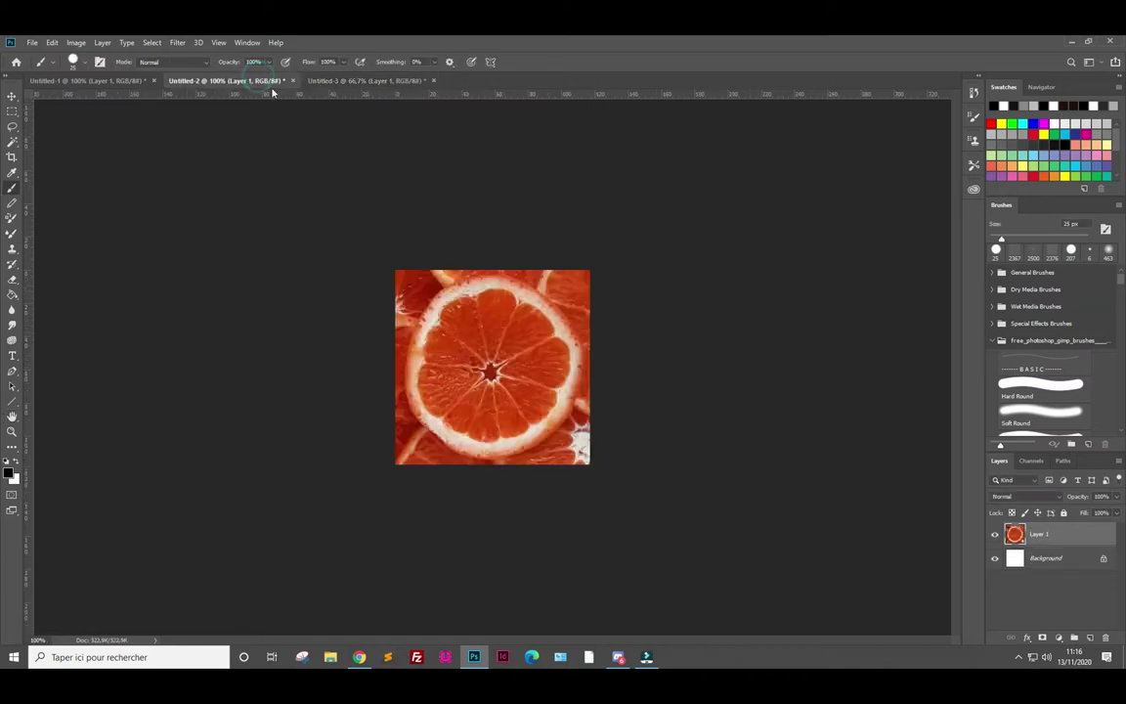
{"action": "left_click", "coordinate": [109, 80]}
{"action": "left_click", "coordinate": [76, 43]}
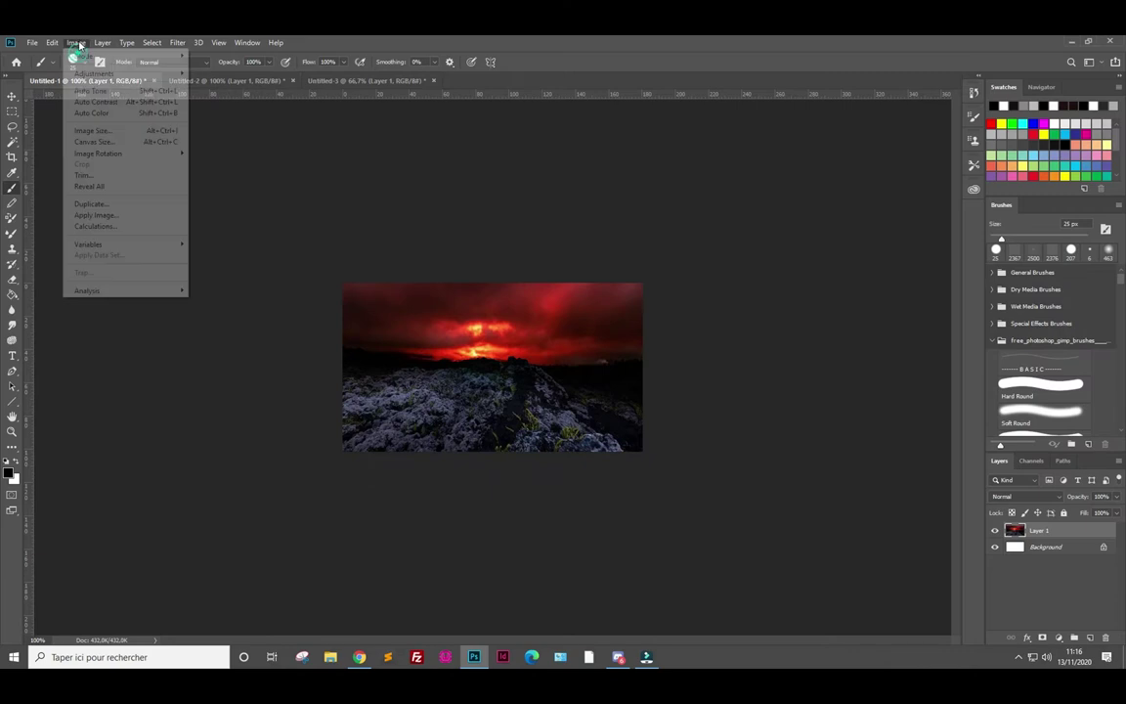
{"action": "left_click", "coordinate": [93, 130]}
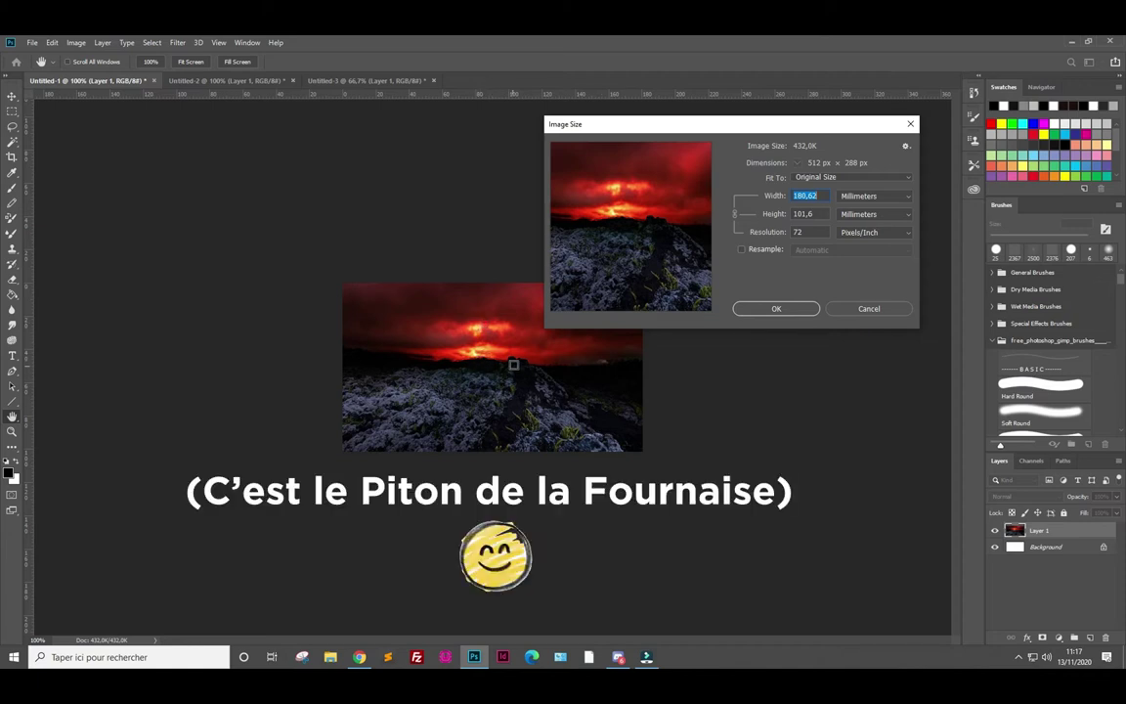
{"action": "left_click", "coordinate": [869, 309]}
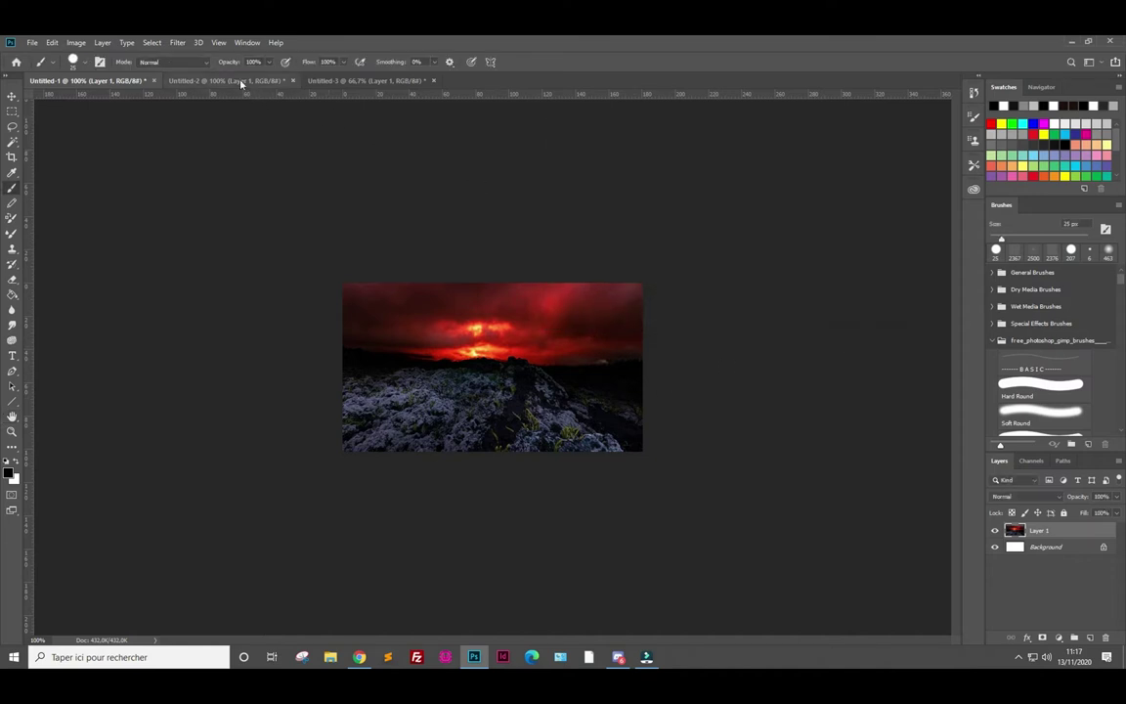
Open Image Size for the orange slice Untitled-2, showing 332×332 px at 72 ppi
{"action": "left_click", "coordinate": [241, 82]}
{"action": "left_click", "coordinate": [76, 43]}
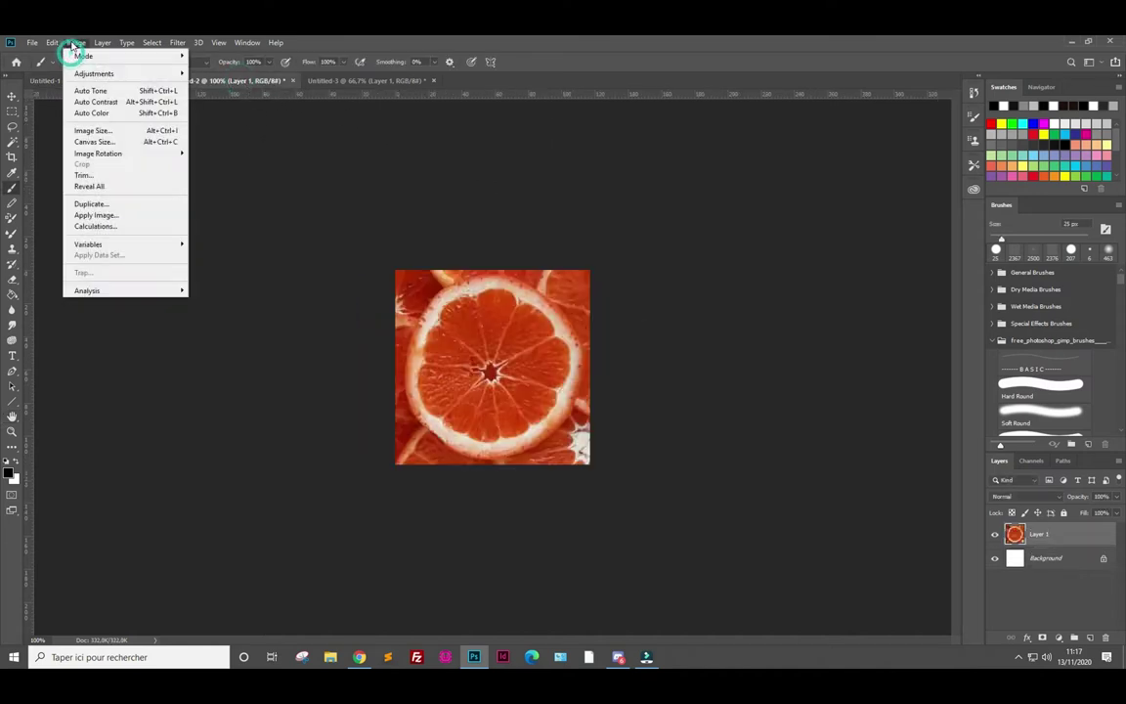
{"action": "left_click", "coordinate": [100, 130]}
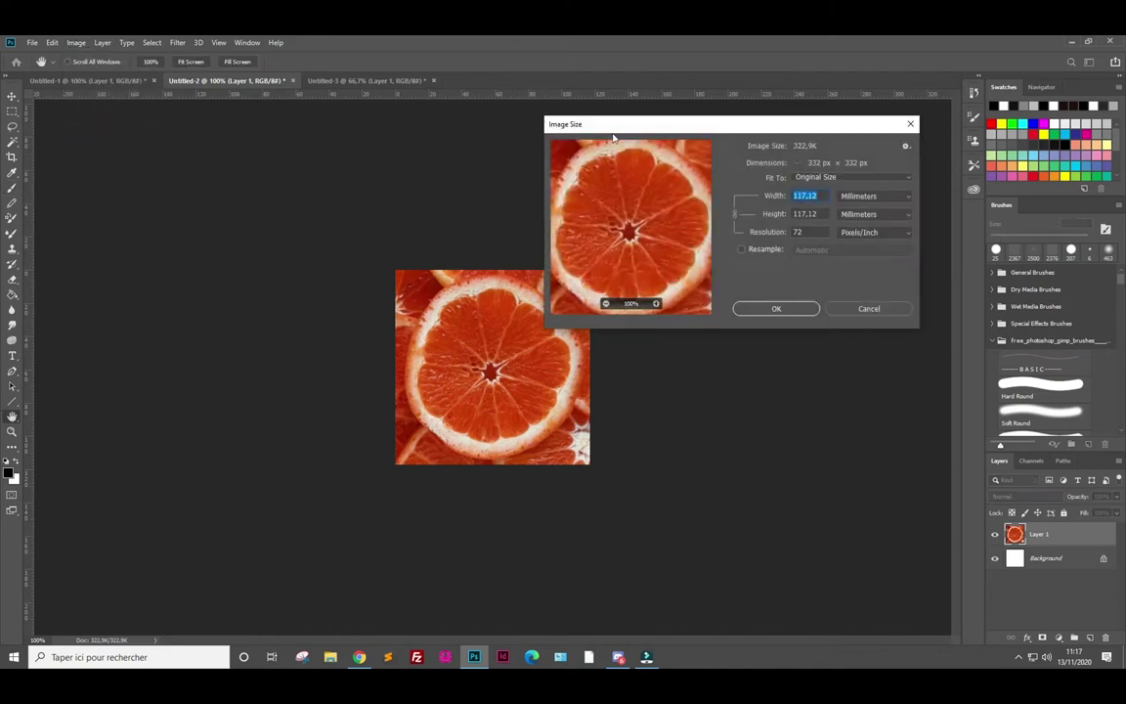
Move the Image Size dialog, close it unchanged, and switch back to the Brush tool
{"action": "left_click_drag", "start_coordinate": [620, 127], "coordinate": [663, 143]}
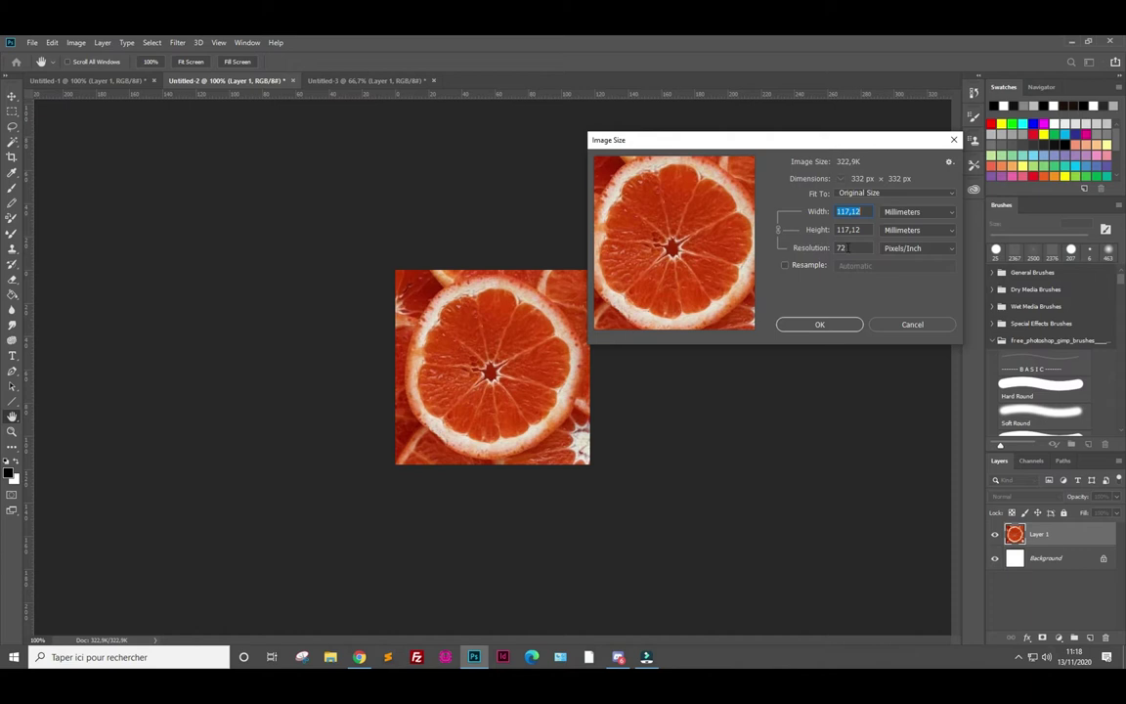
{"action": "key", "text": "Return"}
{"action": "key", "text": "b"}
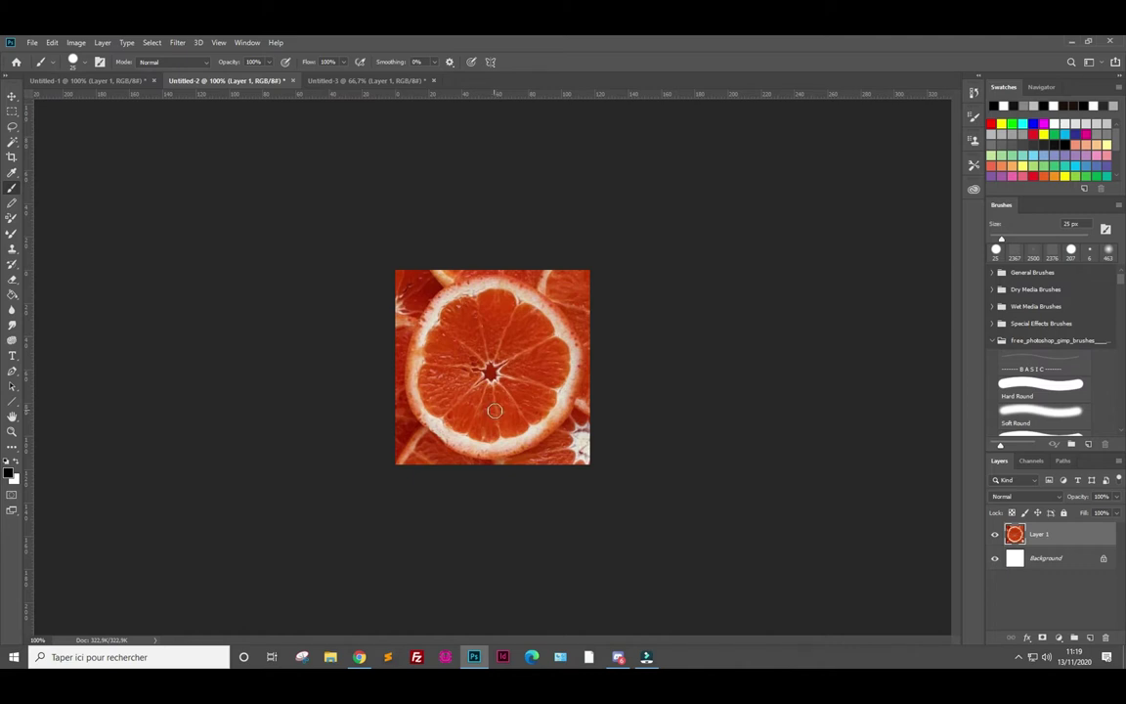
Set the orange slice to 100 pixels/inch with Resample off, then reopen Image Size
{"action": "left_click", "coordinate": [76, 43]}
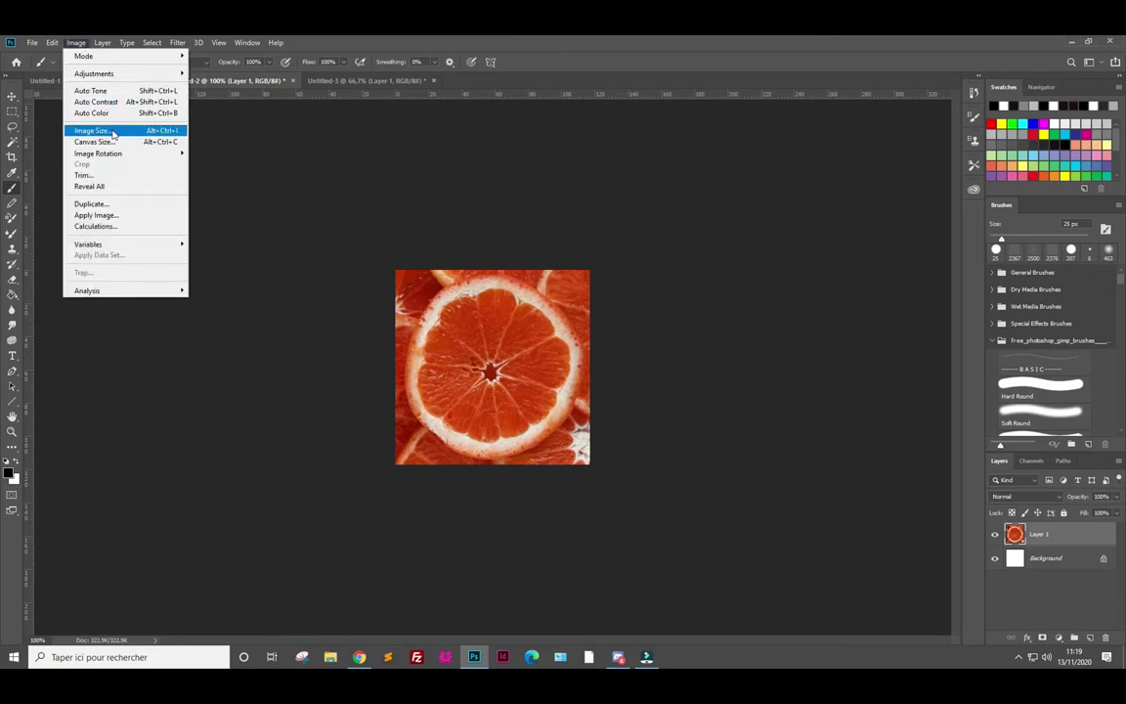
{"action": "left_click", "coordinate": [106, 126]}
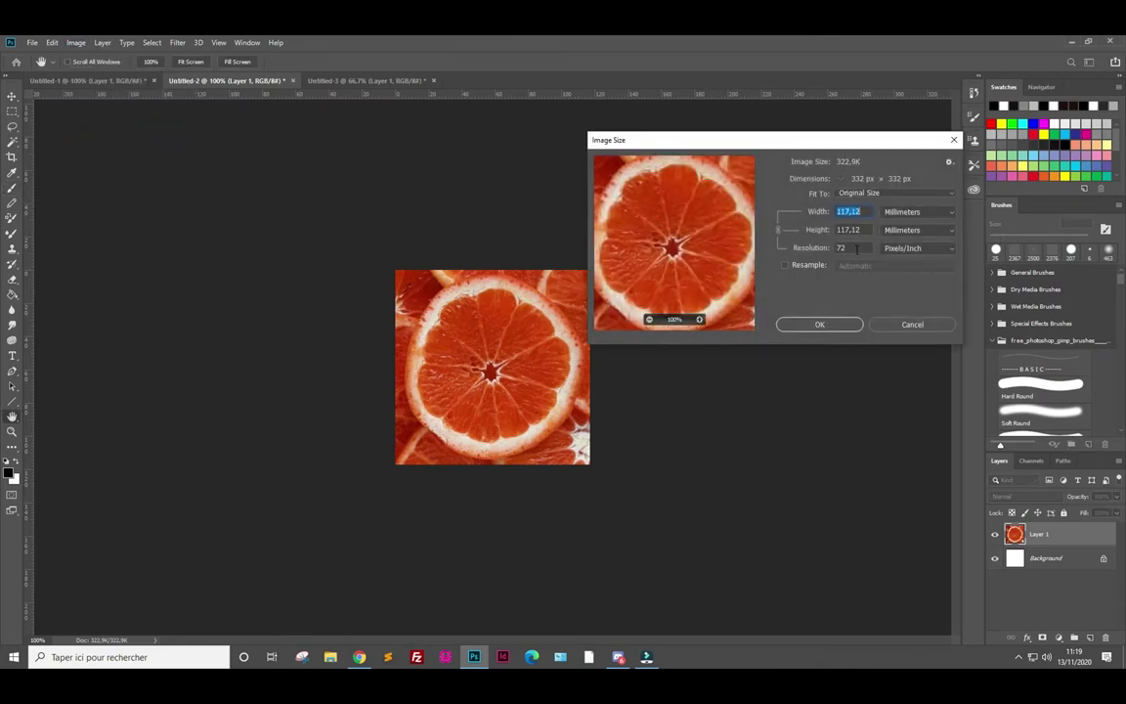
{"action": "double_click", "coordinate": [852, 249]}
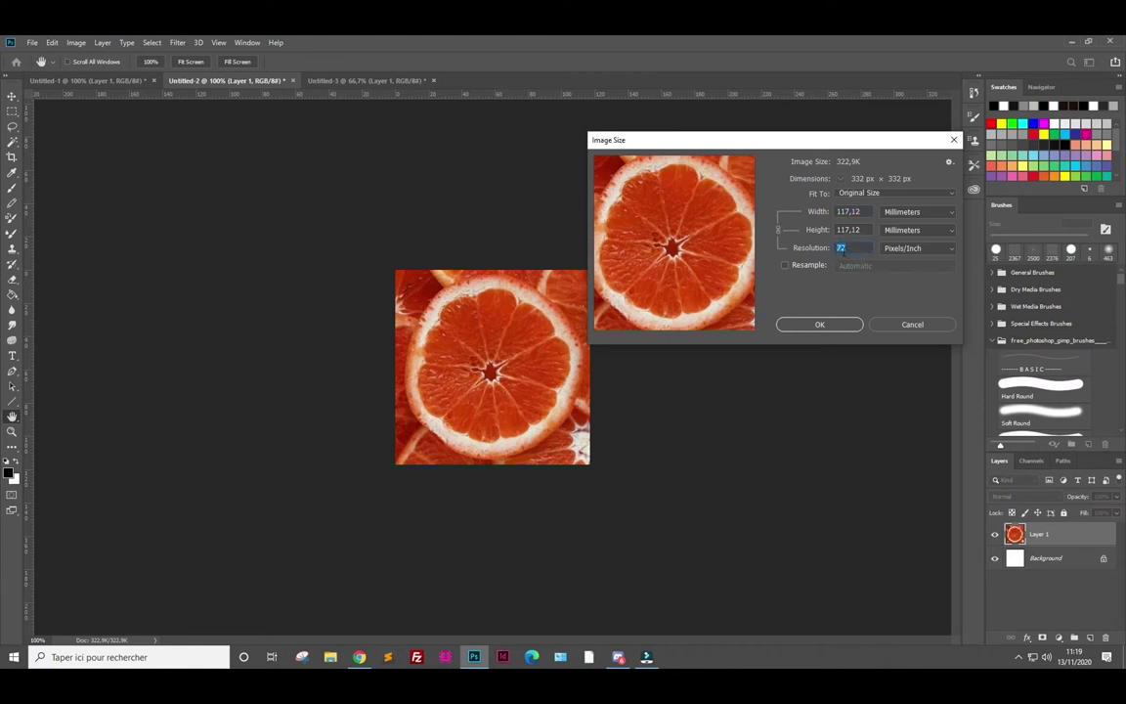
{"action": "left_click", "coordinate": [785, 266]}
{"action": "left_click", "coordinate": [785, 266]}
{"action": "double_click", "coordinate": [847, 247]}
{"action": "type", "text": "100"}
{"action": "left_click", "coordinate": [805, 286]}
{"action": "left_click", "coordinate": [819, 323]}
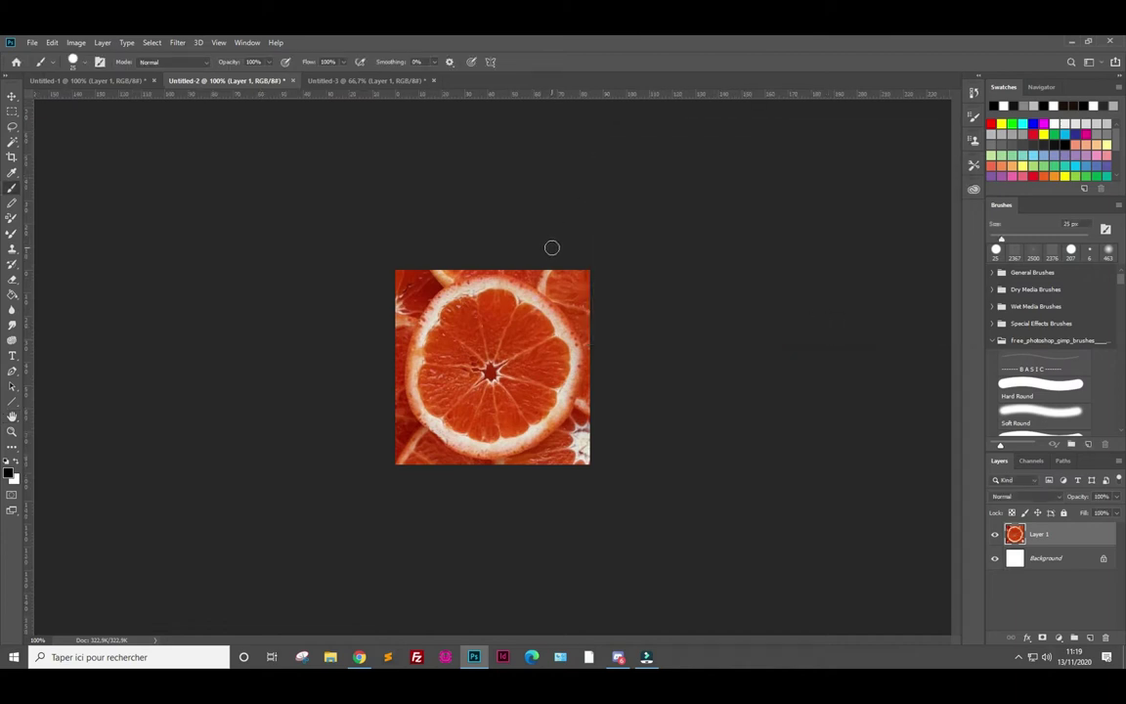
{"action": "key", "text": "ctrl+alt+i"}
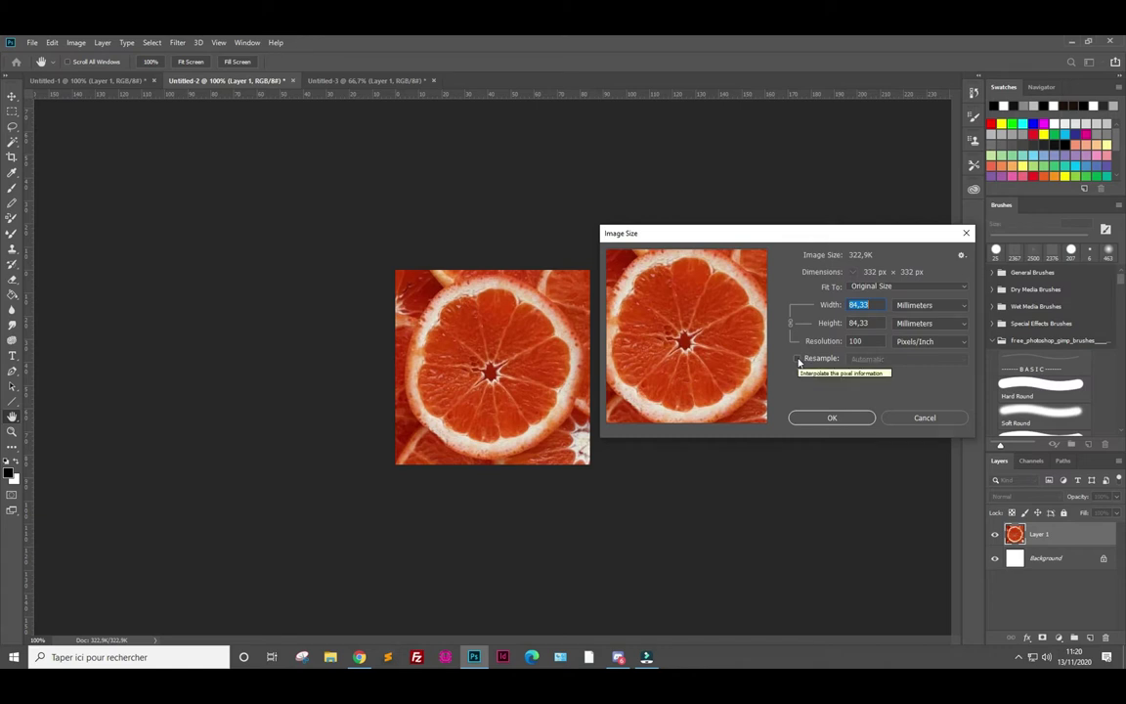
With resampling on, try resolution values 50, 100 and 50 pixels/inch
{"action": "left_click", "coordinate": [797, 359]}
{"action": "double_click", "coordinate": [855, 340]}
{"action": "type", "text": "50"}
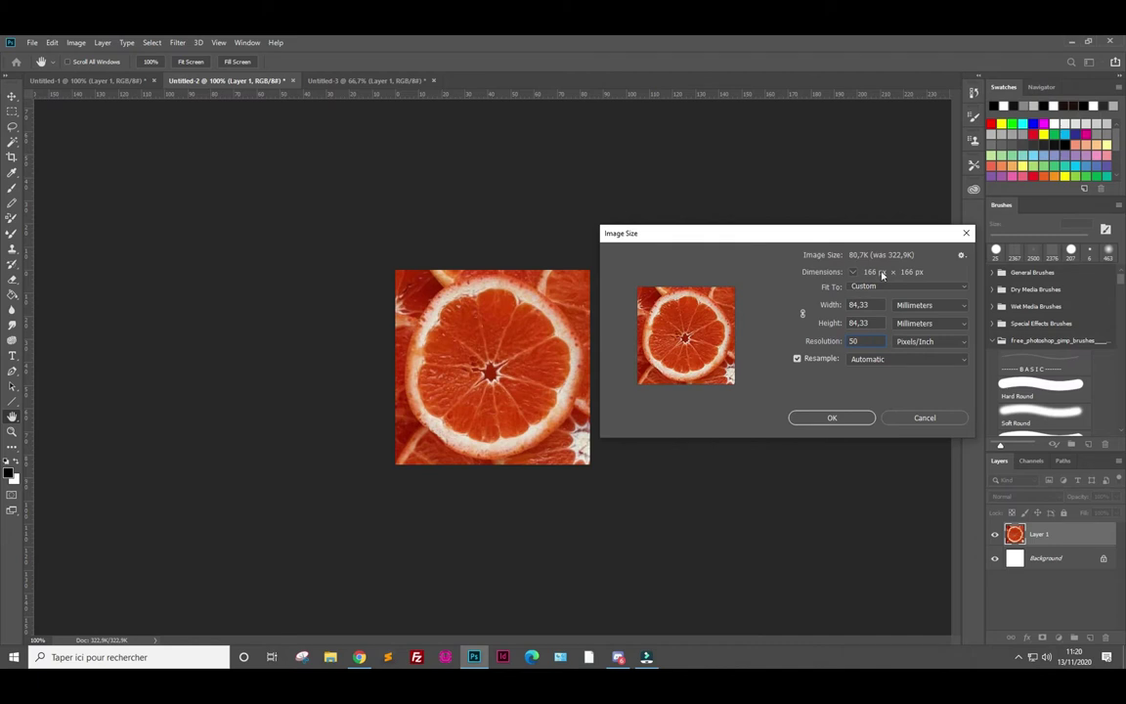
{"action": "double_click", "coordinate": [854, 340]}
{"action": "type", "text": "100"}
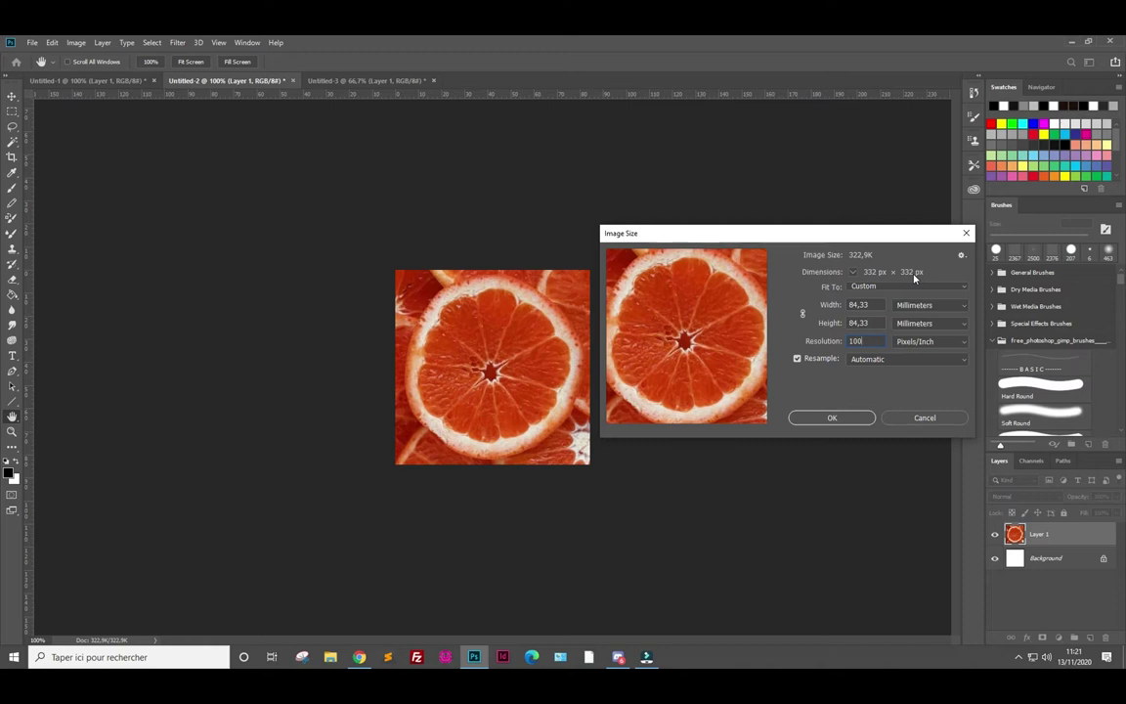
{"action": "double_click", "coordinate": [865, 340]}
{"action": "type", "text": "50"}
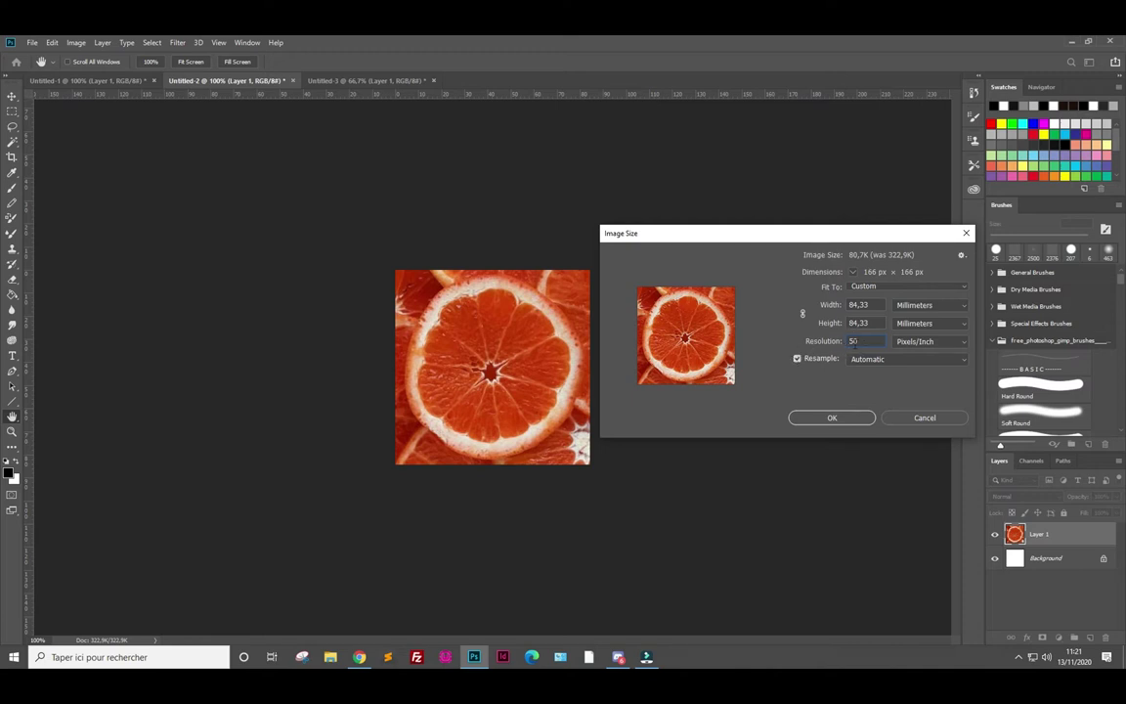
Try 300 and 600 pixels/inch, then settle on 100 with resampling off
{"action": "double_click", "coordinate": [856, 340]}
{"action": "type", "text": "300"}
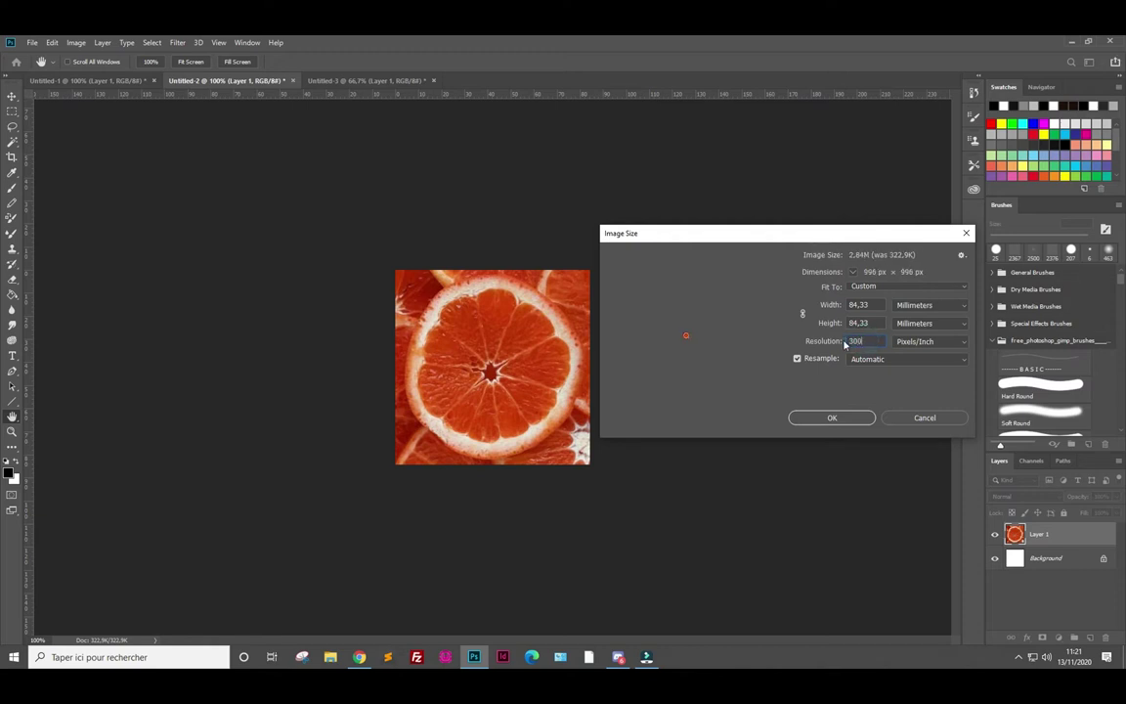
{"action": "double_click", "coordinate": [856, 340]}
{"action": "type", "text": "600"}
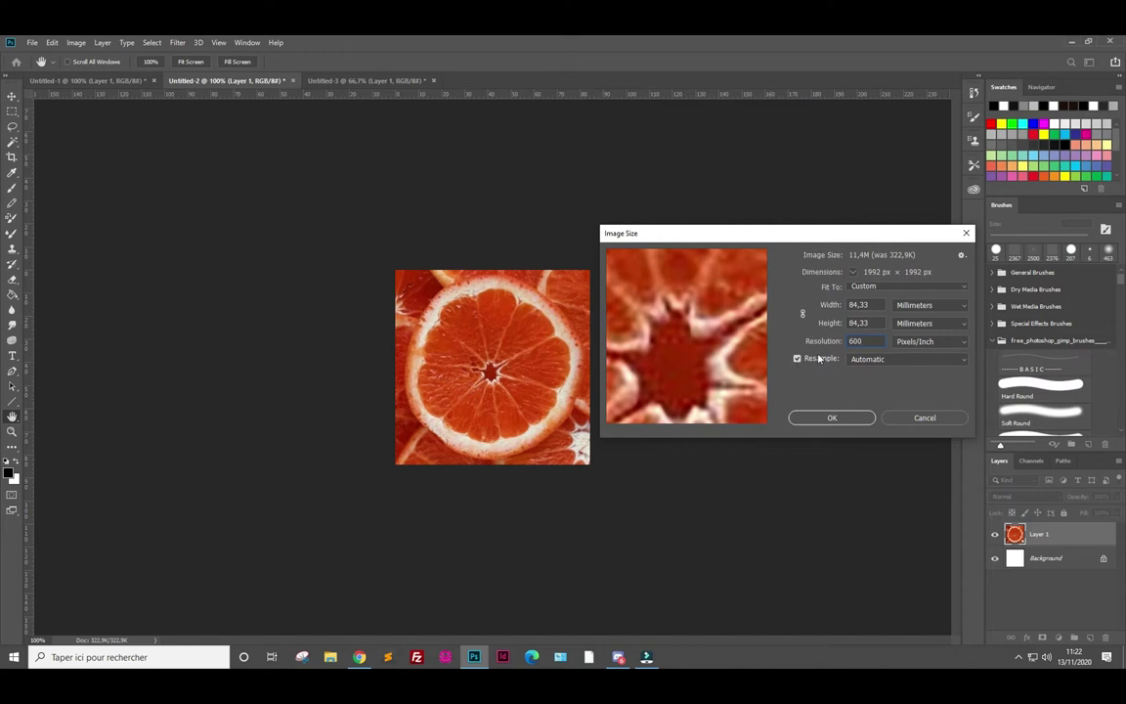
{"action": "double_click", "coordinate": [856, 341]}
{"action": "type", "text": "100"}
{"action": "left_click", "coordinate": [797, 360]}
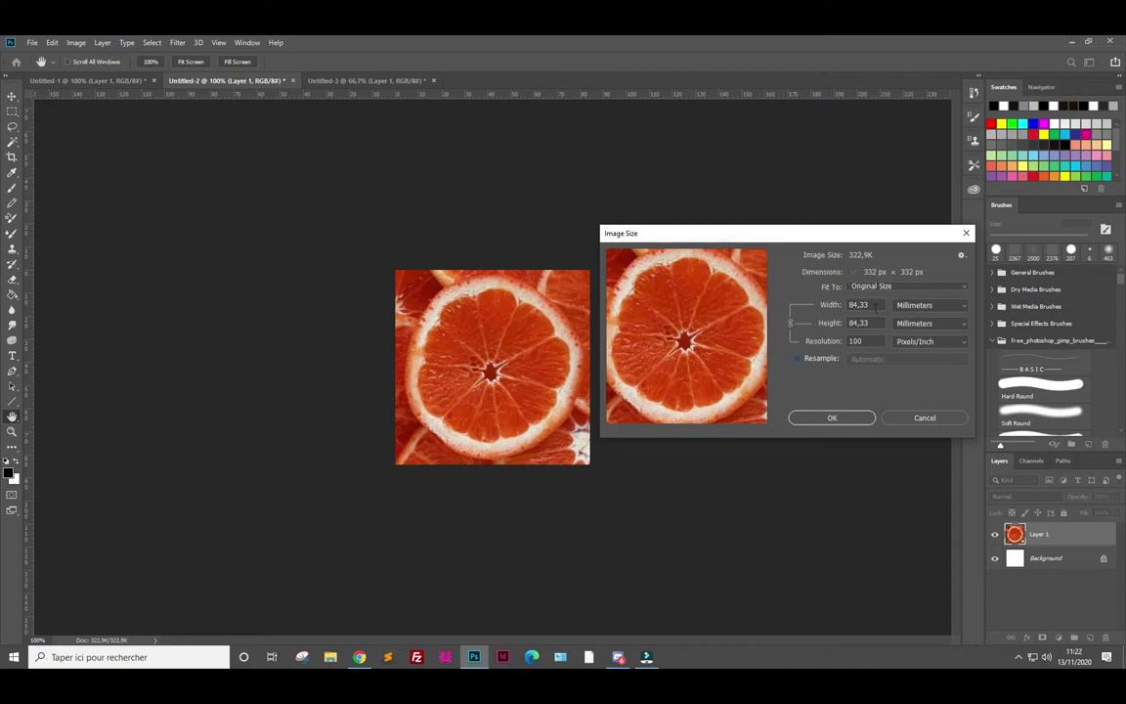
Enter 300 pixels/inch, making the image 28,11 mm square at 332×332 px
{"action": "double_click", "coordinate": [856, 341]}
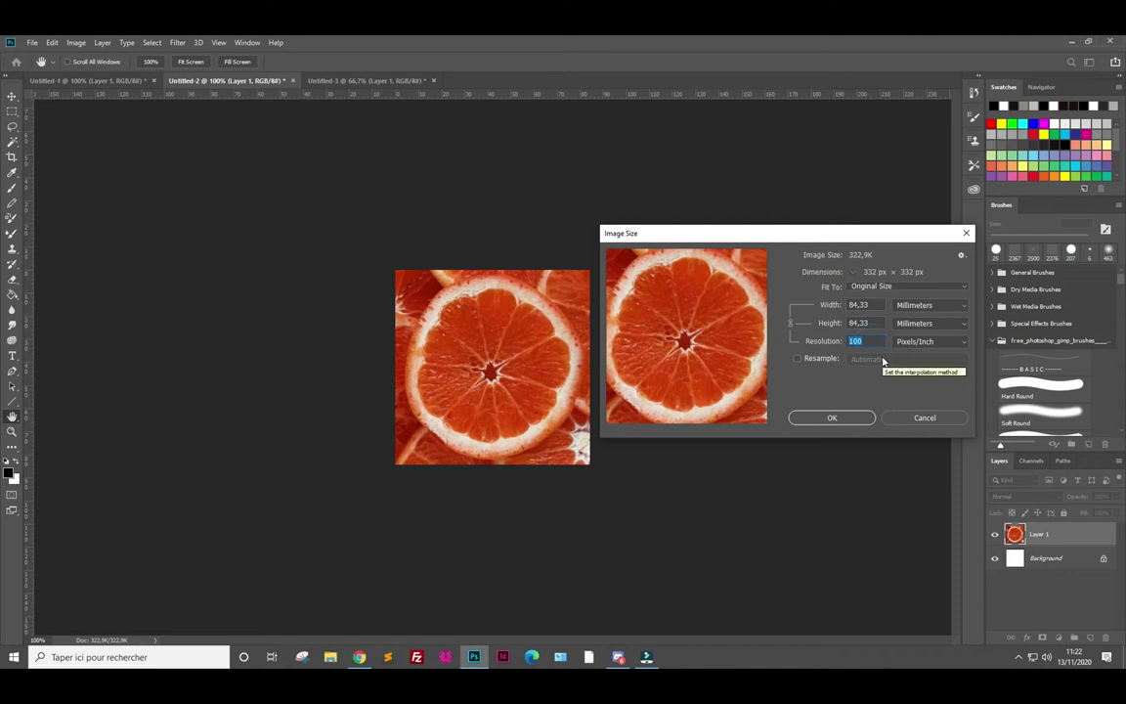
{"action": "type", "text": "300"}
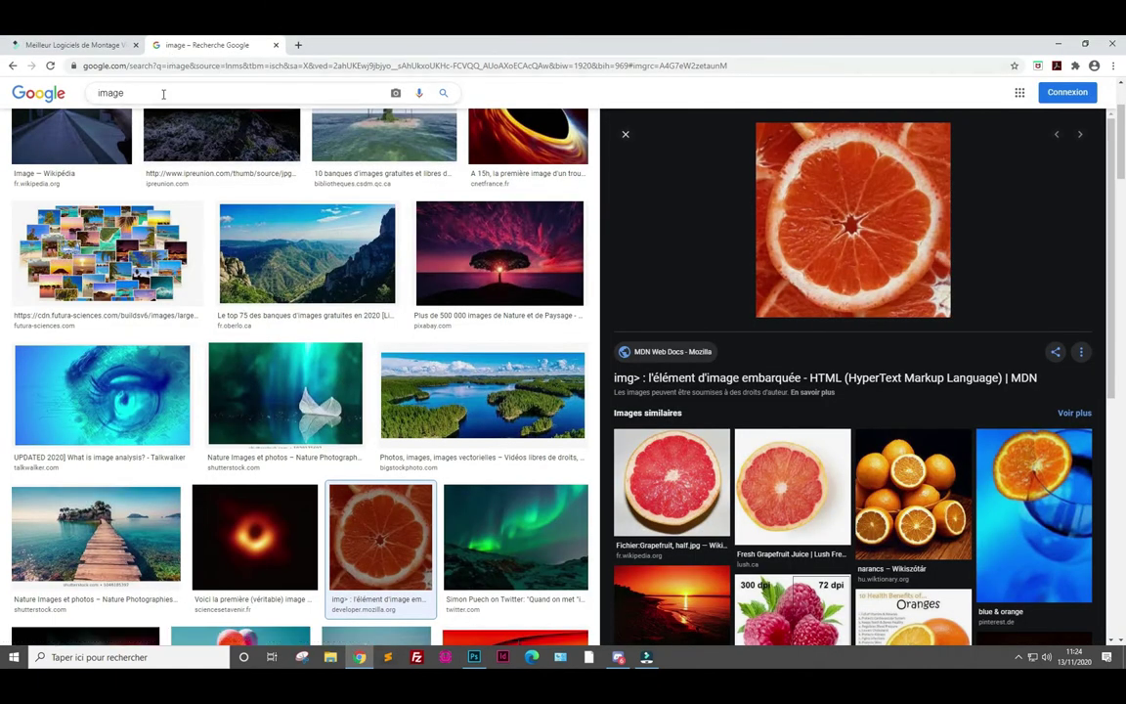
Search Google Images for 'tramage'
{"action": "left_click", "coordinate": [158, 93]}
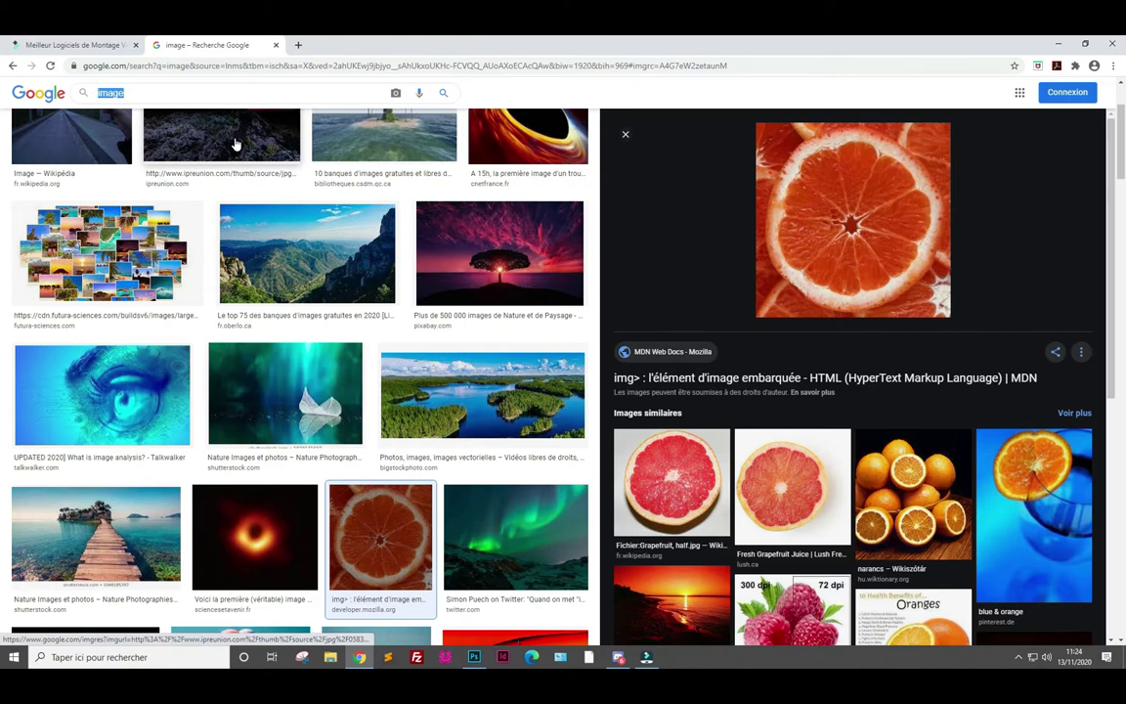
{"action": "type", "text": "tramage"}
{"action": "key", "text": "Return"}
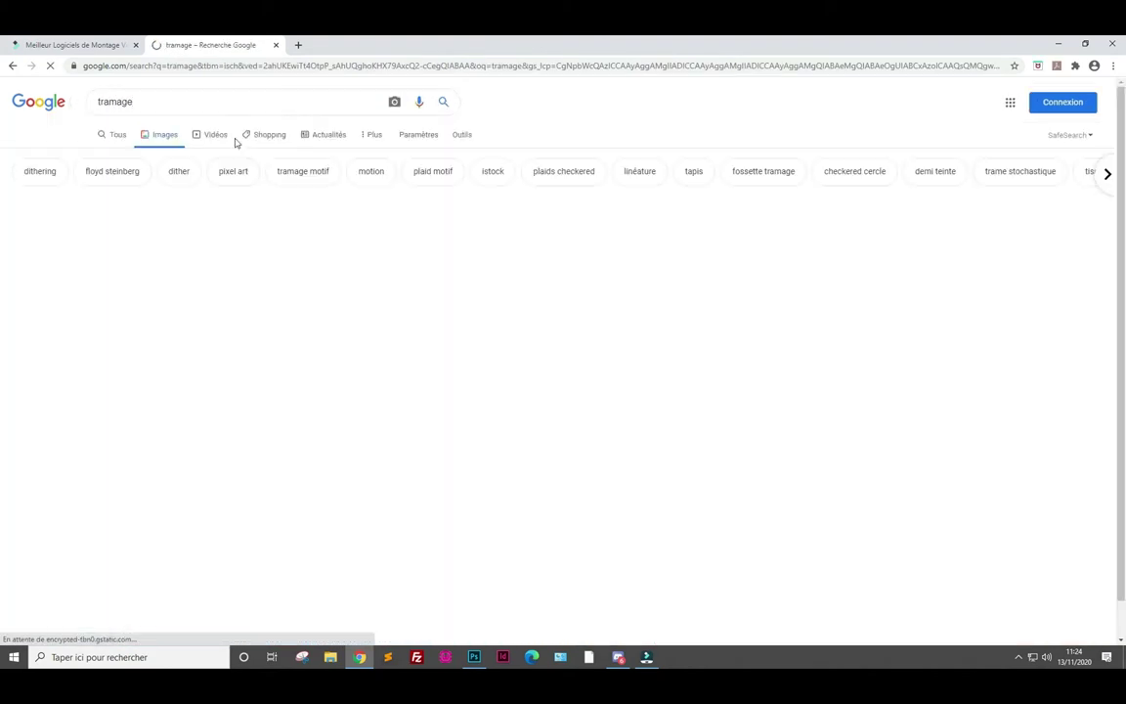
Browse the tramage results and preview the 'Les trames d'impression' image
{"action": "scroll", "coordinate": [576, 458], "scroll_direction": "down", "scroll_amount": 3}
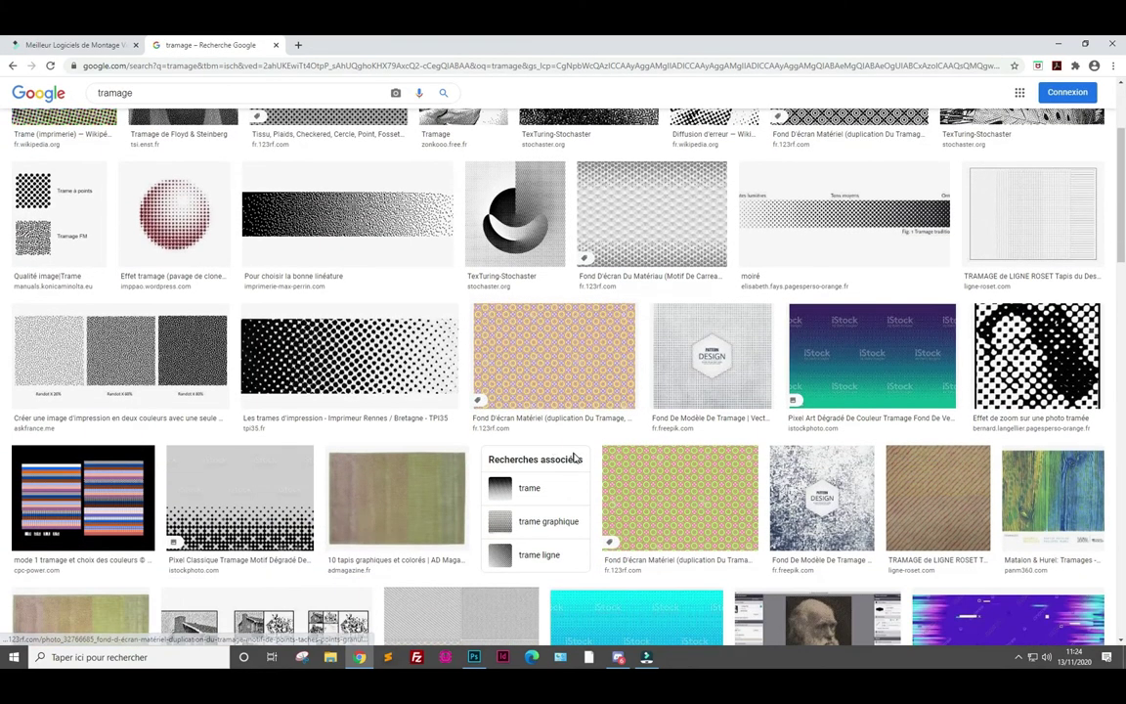
{"action": "scroll", "coordinate": [576, 457], "scroll_direction": "down", "scroll_amount": 4}
{"action": "scroll", "coordinate": [571, 455], "scroll_direction": "down", "scroll_amount": 3}
{"action": "scroll", "coordinate": [568, 452], "scroll_direction": "down", "scroll_amount": 3}
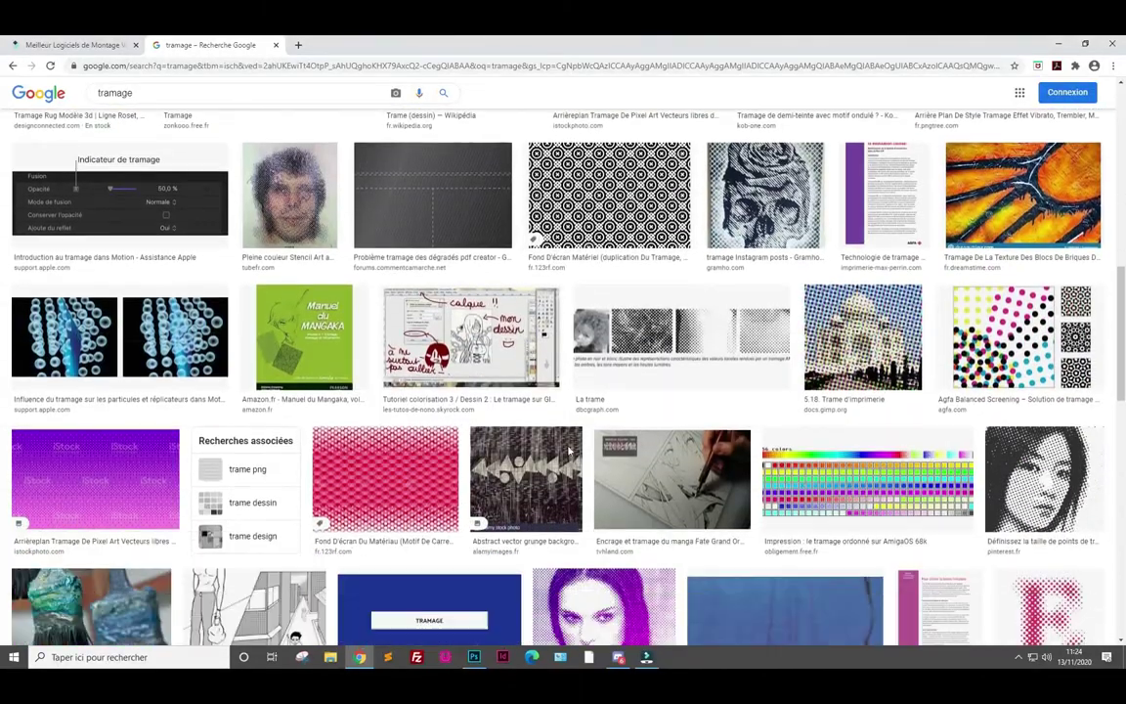
{"action": "scroll", "coordinate": [569, 451], "scroll_direction": "down", "scroll_amount": 1}
{"action": "scroll", "coordinate": [568, 453], "scroll_direction": "down", "scroll_amount": 2}
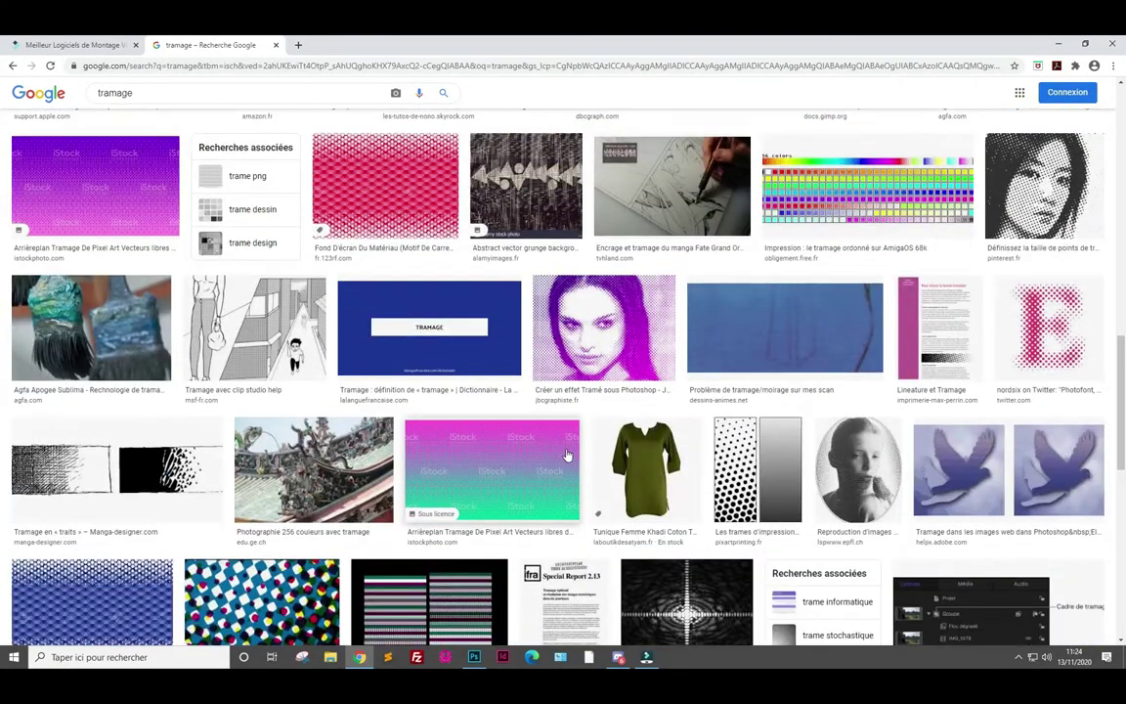
{"action": "scroll", "coordinate": [567, 454], "scroll_direction": "down", "scroll_amount": 2}
{"action": "scroll", "coordinate": [565, 451], "scroll_direction": "down", "scroll_amount": 2}
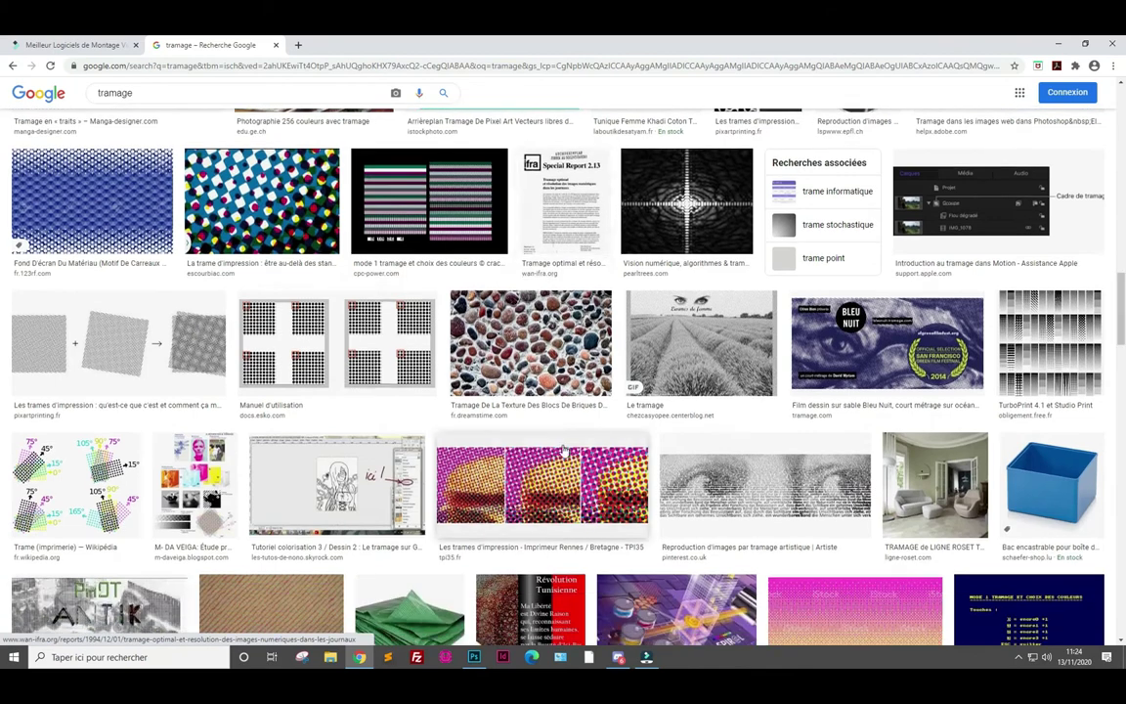
{"action": "scroll", "coordinate": [567, 430], "scroll_direction": "down", "scroll_amount": 1}
{"action": "scroll", "coordinate": [567, 430], "scroll_direction": "up", "scroll_amount": 1}
{"action": "left_click", "coordinate": [565, 435]}
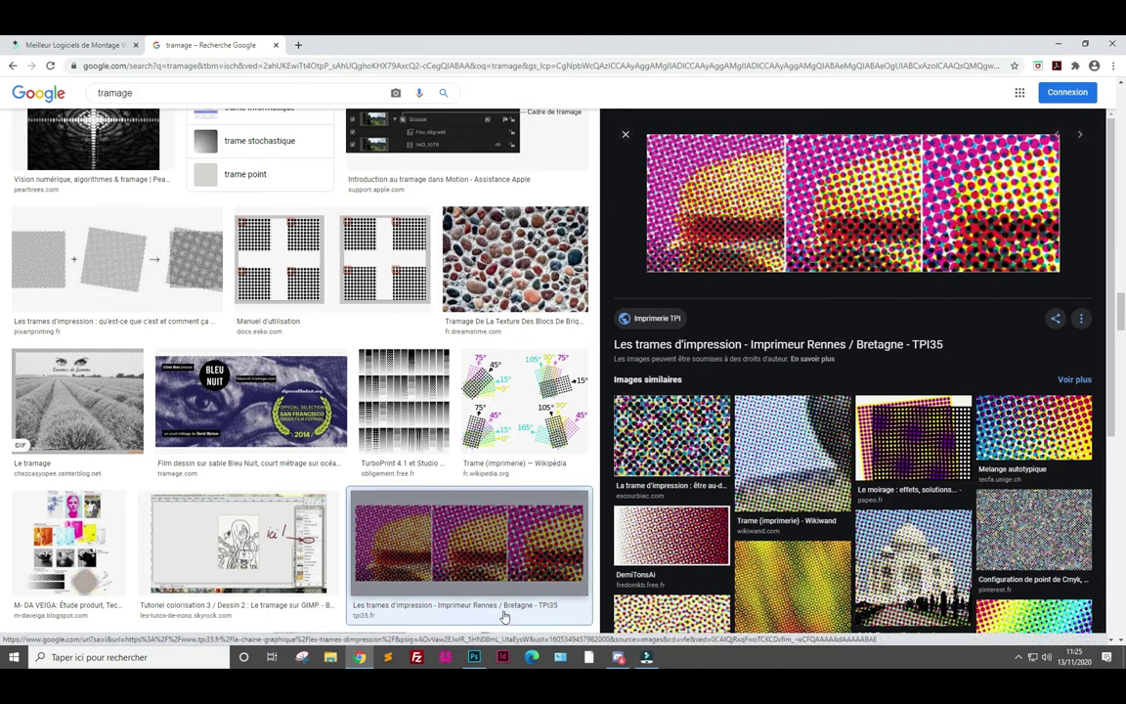
Switch back to Photoshop's Image Size dialog for the orange slice picture
{"action": "left_click", "coordinate": [473, 657]}
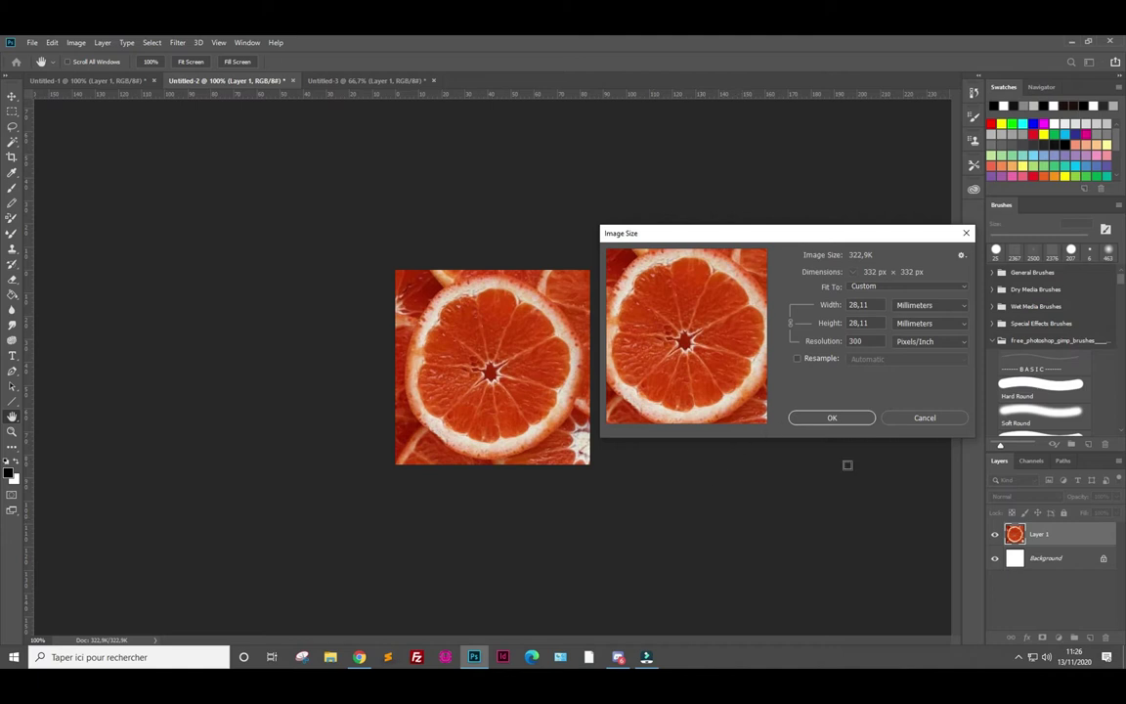
Cancel Image Size and shrink the orange layer to a tiny square with Free Transform
{"action": "left_click", "coordinate": [937, 421]}
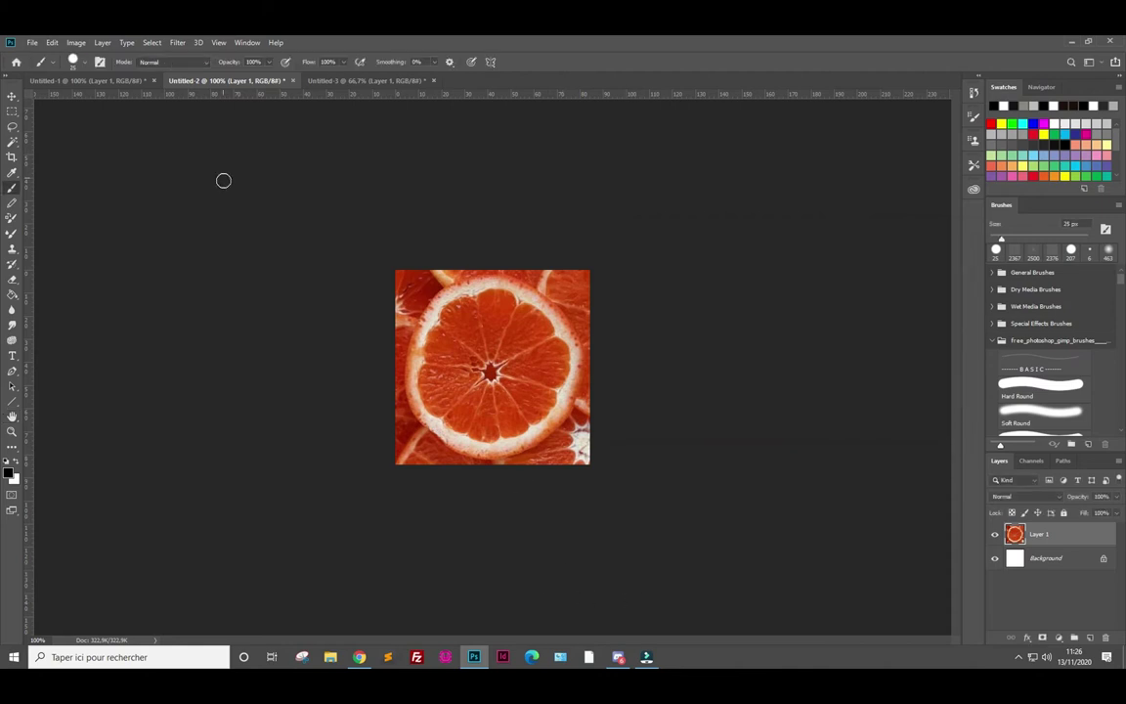
{"action": "left_click", "coordinate": [12, 96]}
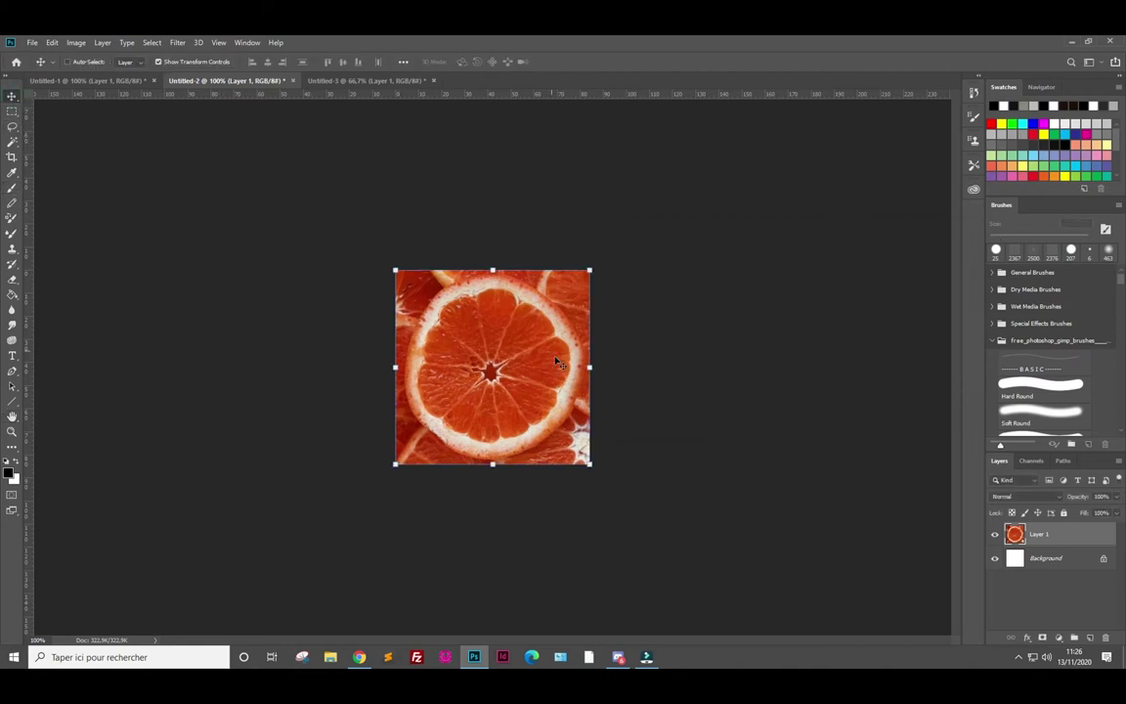
{"action": "left_click", "coordinate": [588, 464]}
{"action": "left_click_drag", "start_coordinate": [588, 467], "coordinate": [490, 394]}
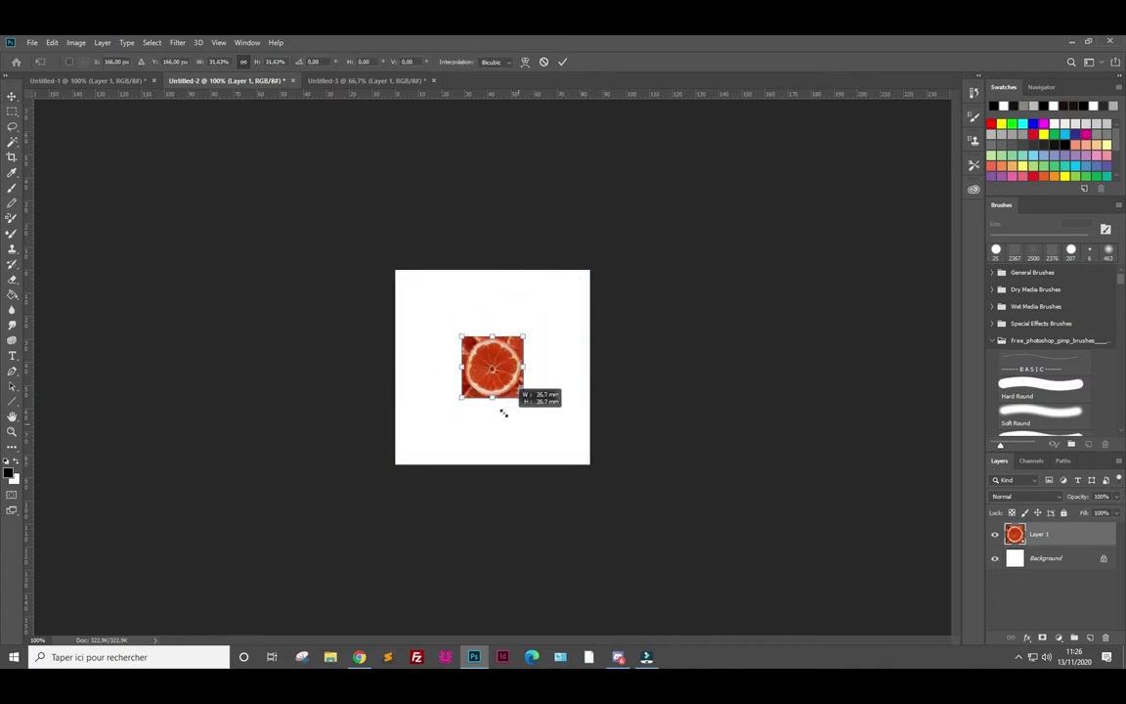
{"action": "left_click_drag", "start_coordinate": [489, 394], "coordinate": [485, 385]}
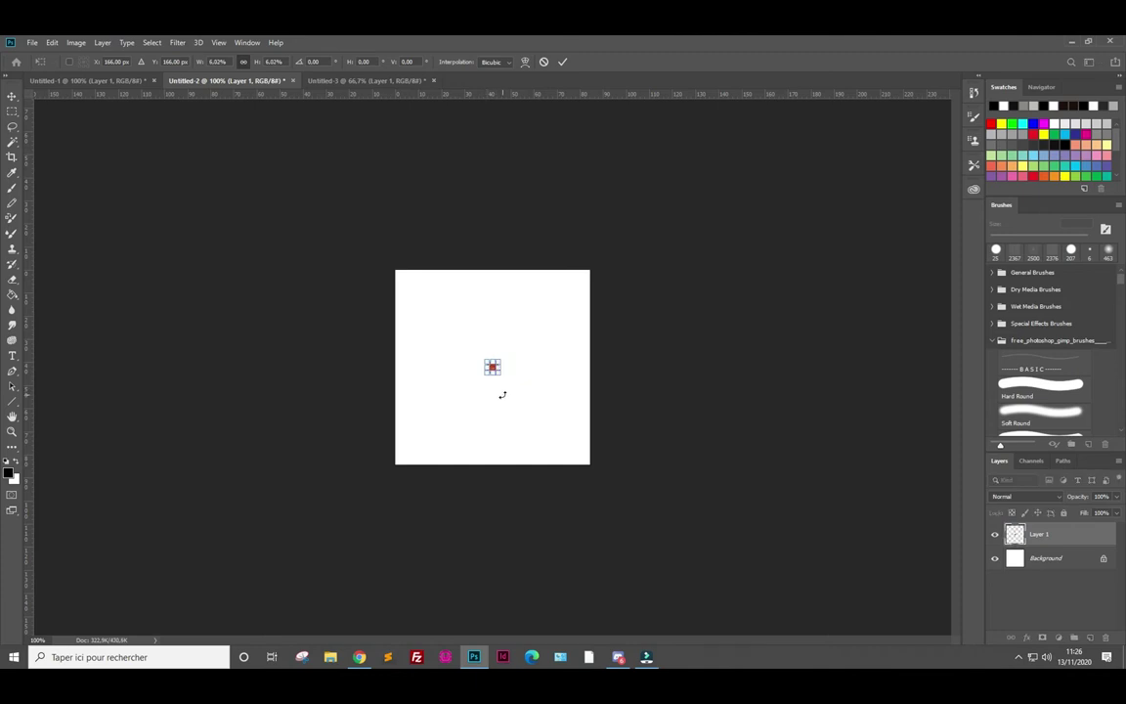
{"action": "key", "text": "Return"}
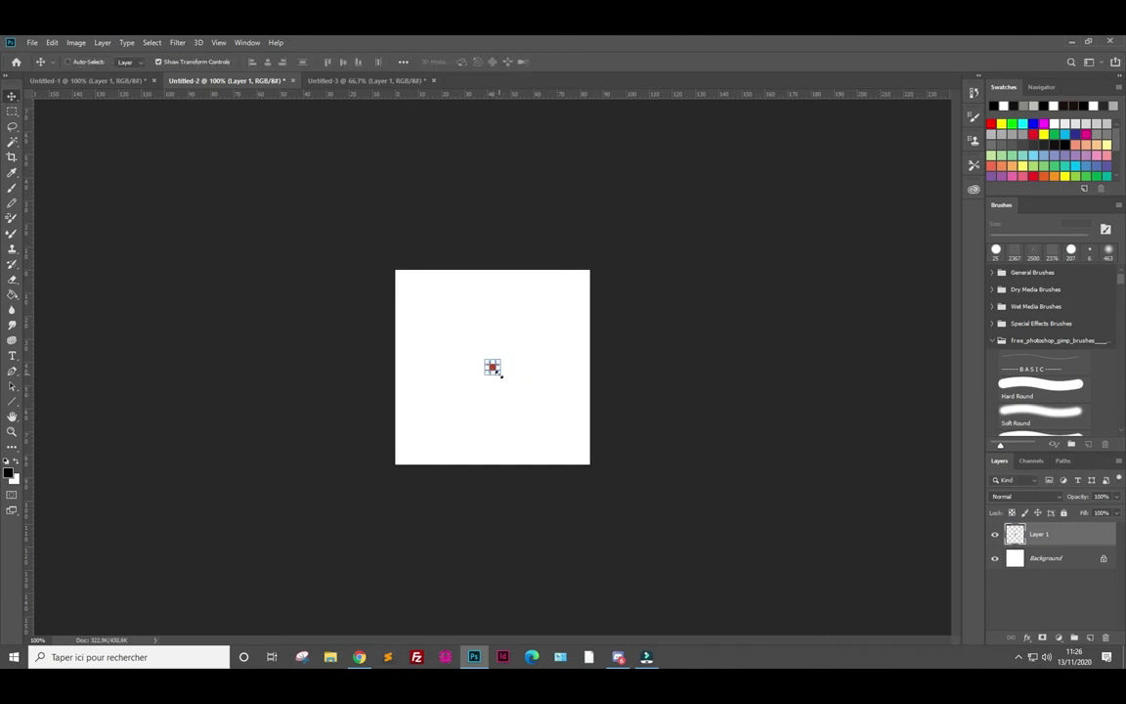
Zoom in and stretch the tiny orange square back out across the canvas
{"action": "scroll", "coordinate": [498, 374], "scroll_direction": "up", "scroll_amount": 2}
{"action": "scroll", "coordinate": [498, 375], "scroll_direction": "up", "scroll_amount": 2}
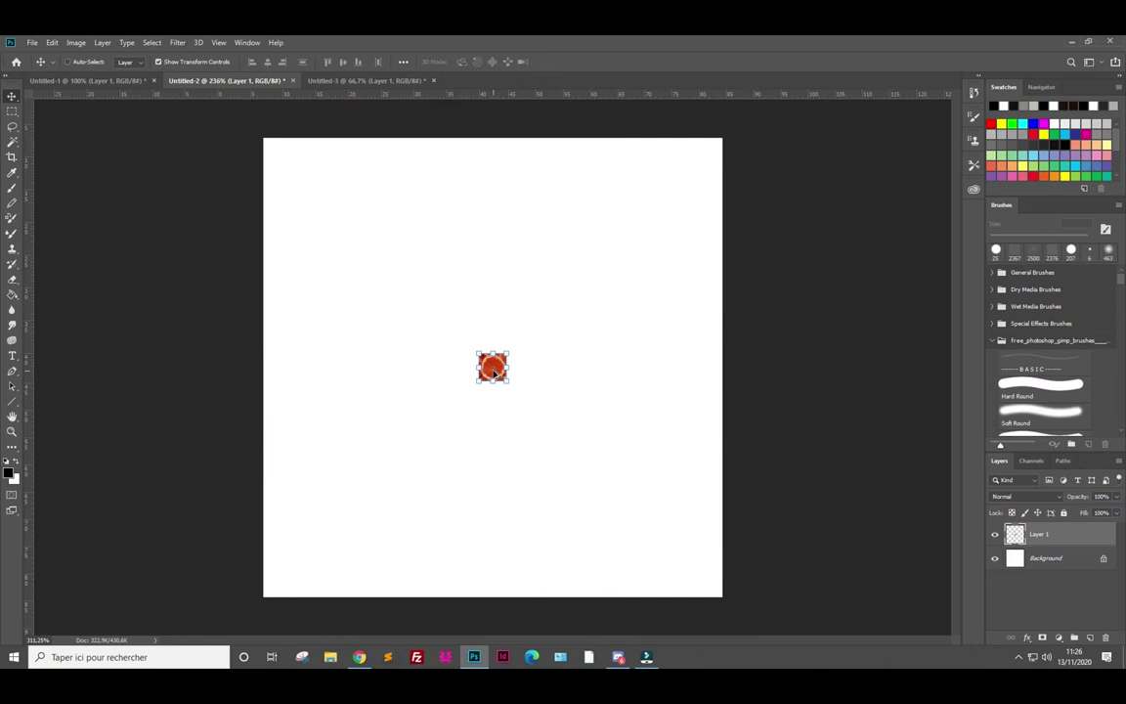
{"action": "scroll", "coordinate": [497, 376], "scroll_direction": "up", "scroll_amount": 2}
{"action": "scroll", "coordinate": [494, 374], "scroll_direction": "up", "scroll_amount": 2}
{"action": "scroll", "coordinate": [491, 373], "scroll_direction": "up", "scroll_amount": 2}
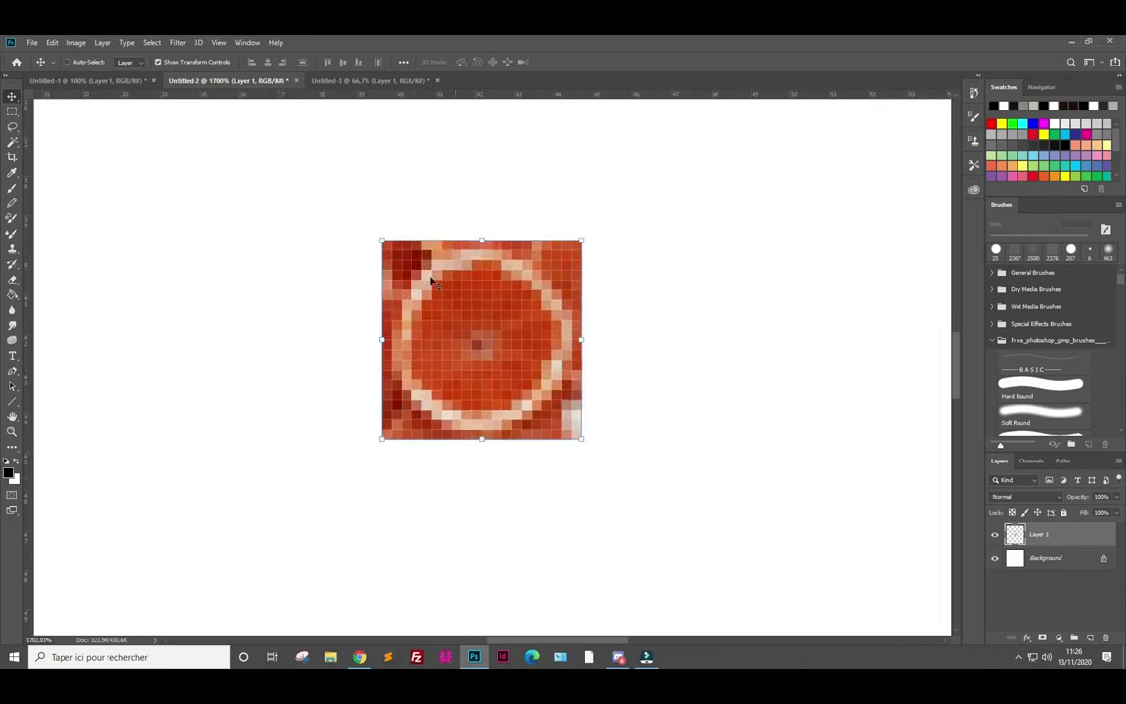
{"action": "scroll", "coordinate": [547, 372], "scroll_direction": "down", "scroll_amount": 1}
{"action": "scroll", "coordinate": [543, 382], "scroll_direction": "down", "scroll_amount": 2}
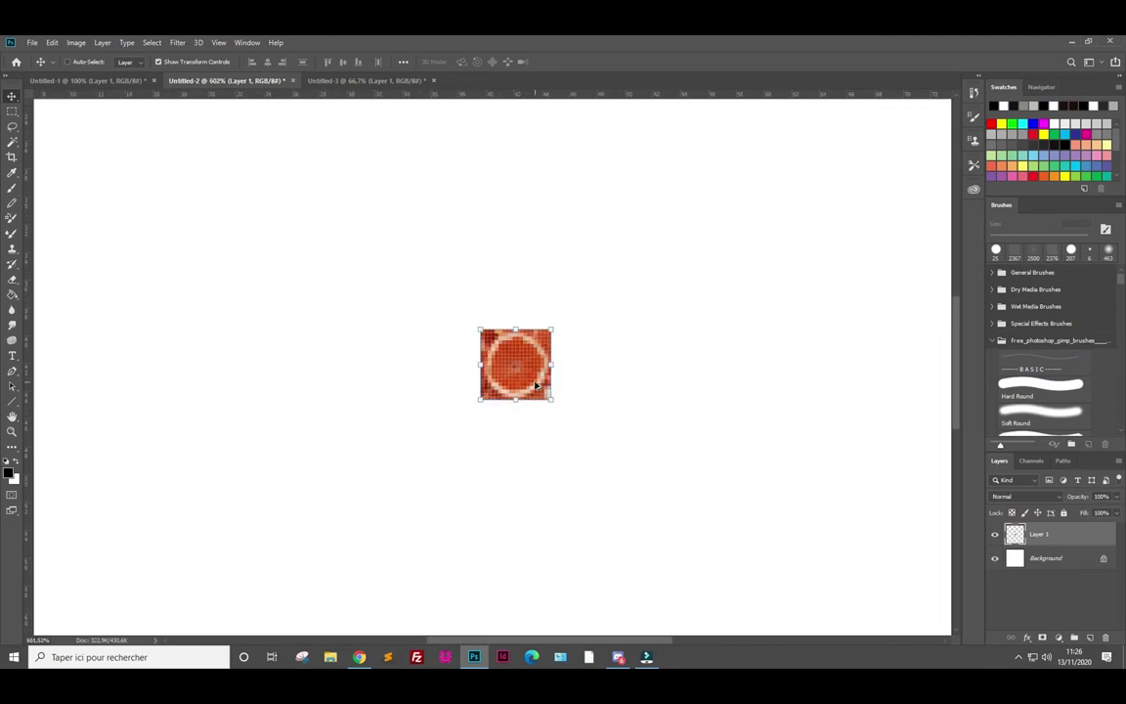
{"action": "scroll", "coordinate": [537, 385], "scroll_direction": "down", "scroll_amount": 1}
{"action": "scroll", "coordinate": [536, 386], "scroll_direction": "down", "scroll_amount": 1}
{"action": "left_click_drag", "start_coordinate": [506, 380], "coordinate": [719, 592]}
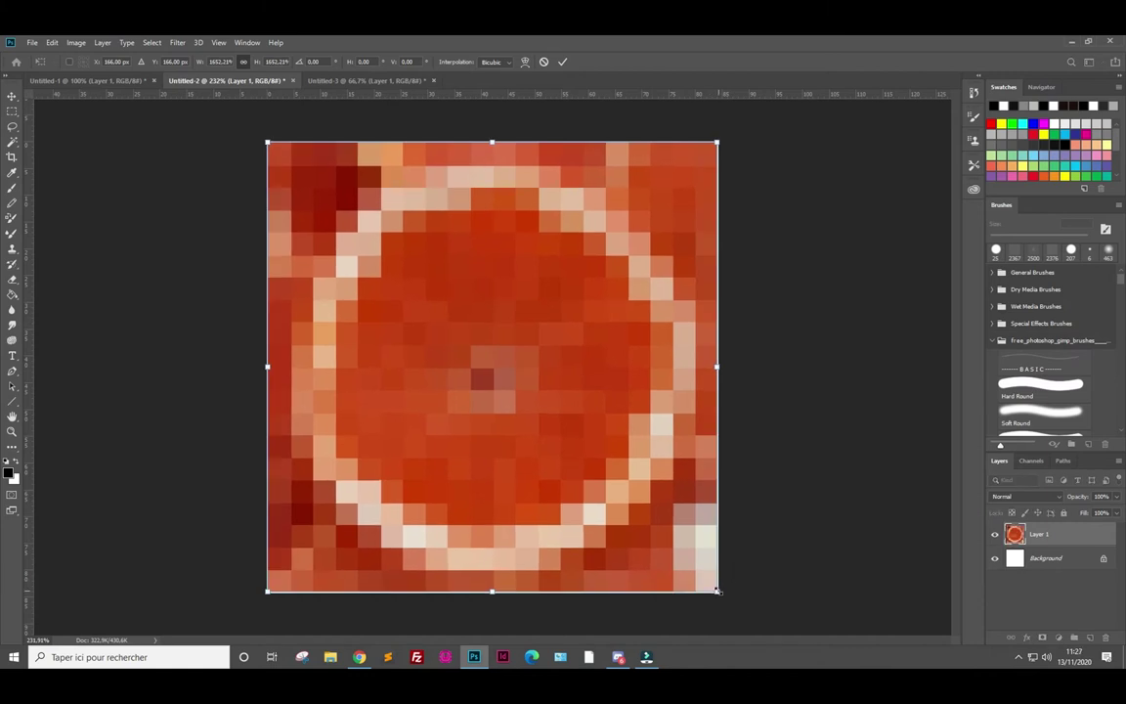
Apply the enlarged, pixelated orange layer size
{"action": "key", "text": "Return"}
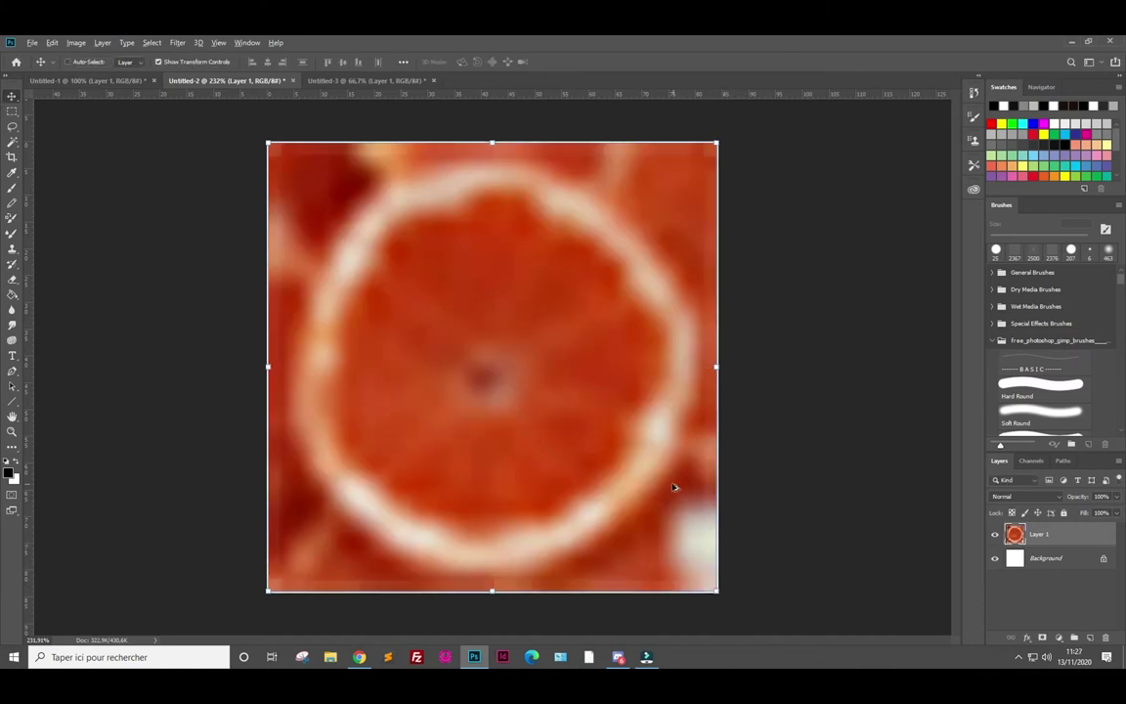
{"action": "scroll", "coordinate": [671, 450], "scroll_direction": "down", "scroll_amount": 1}
{"action": "scroll", "coordinate": [625, 420], "scroll_direction": "down", "scroll_amount": 2}
{"action": "scroll", "coordinate": [557, 403], "scroll_direction": "down", "scroll_amount": 1}
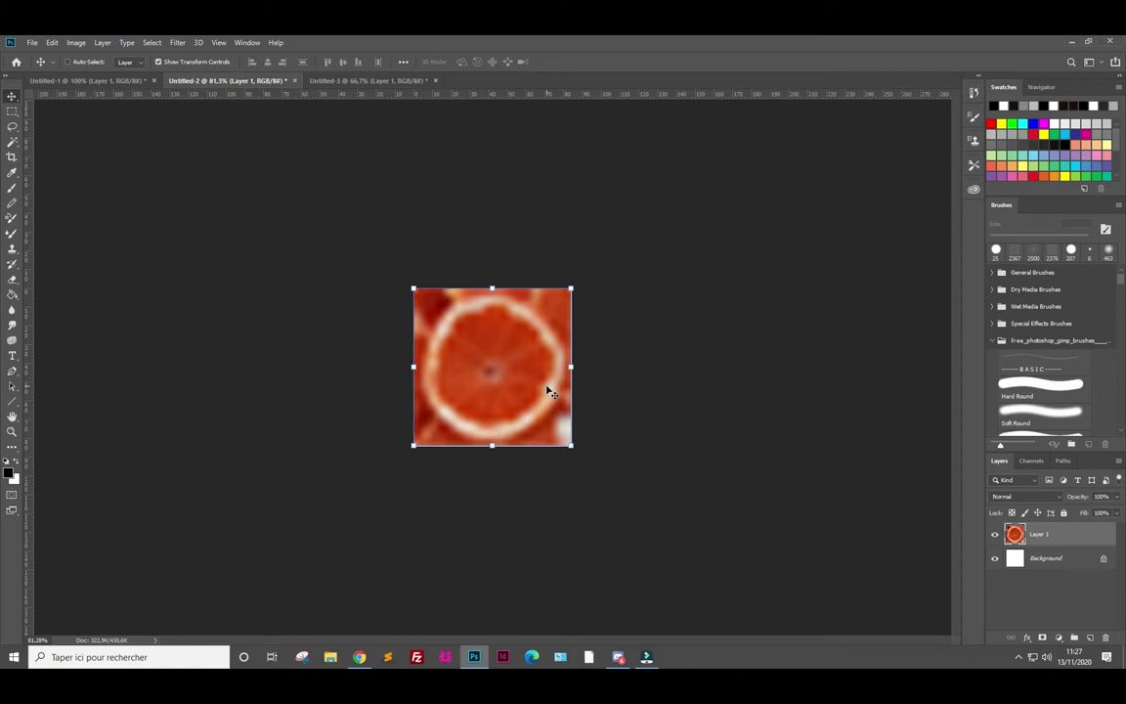
Undo back to the full-size orange, then shrink it to a small centred square
{"action": "key", "text": "Delete"}
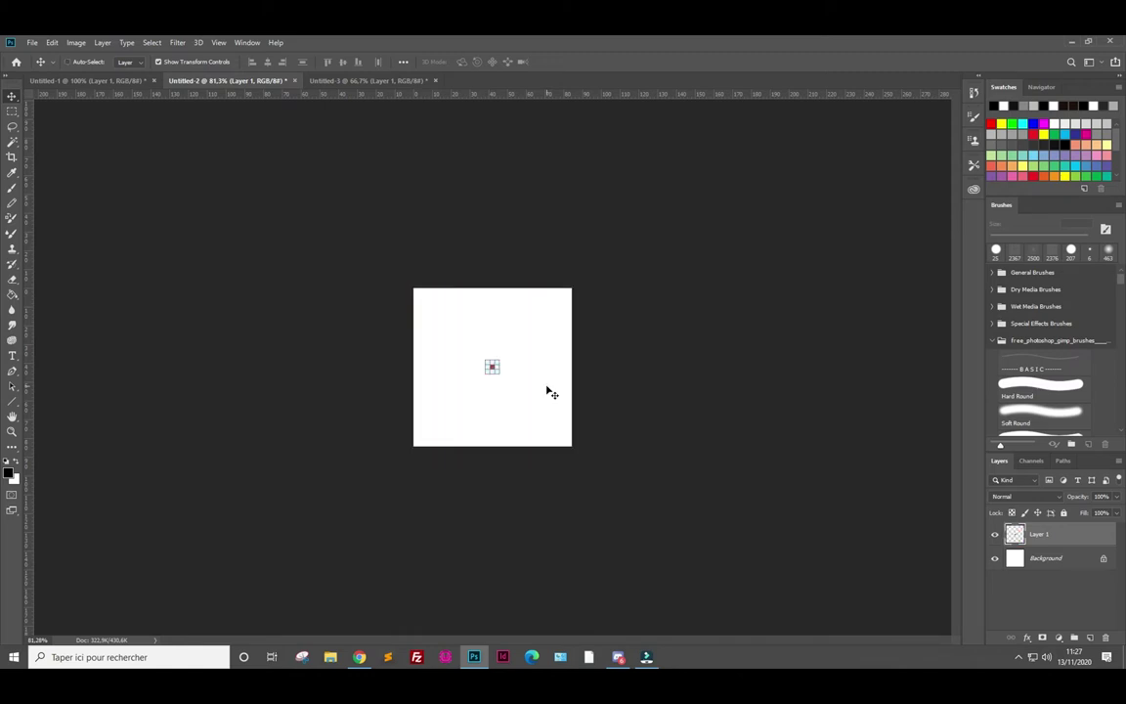
{"action": "key", "text": "ctrl+z"}
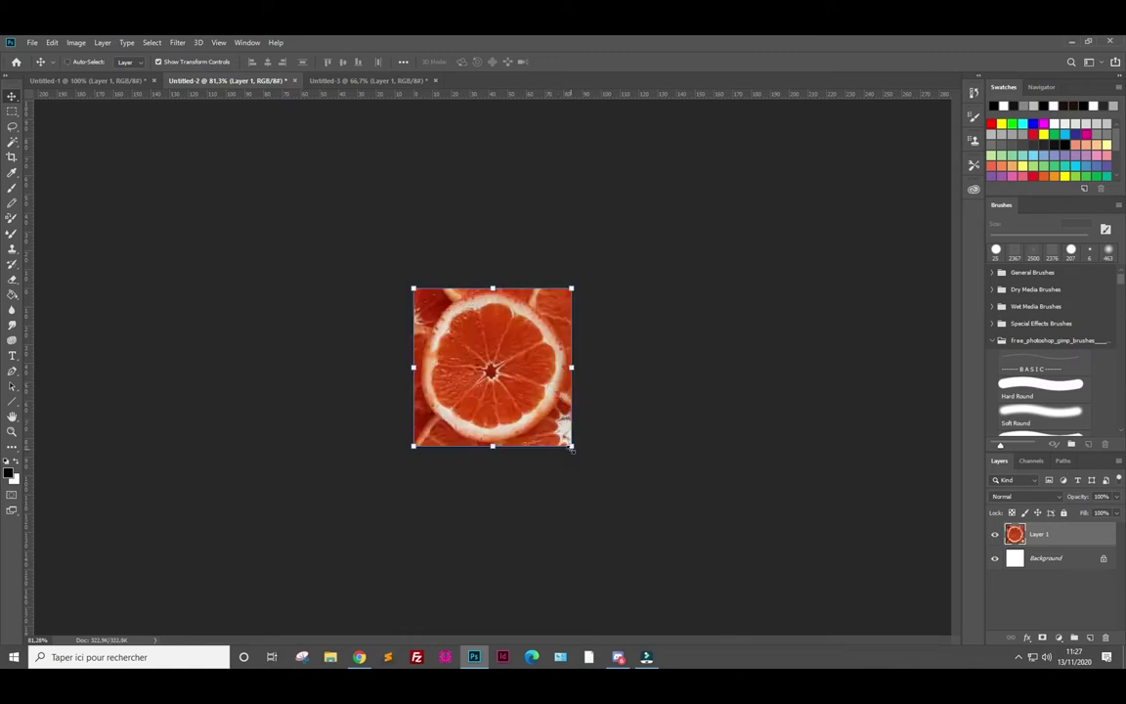
{"action": "left_click_drag", "start_coordinate": [572, 447], "coordinate": [508, 383]}
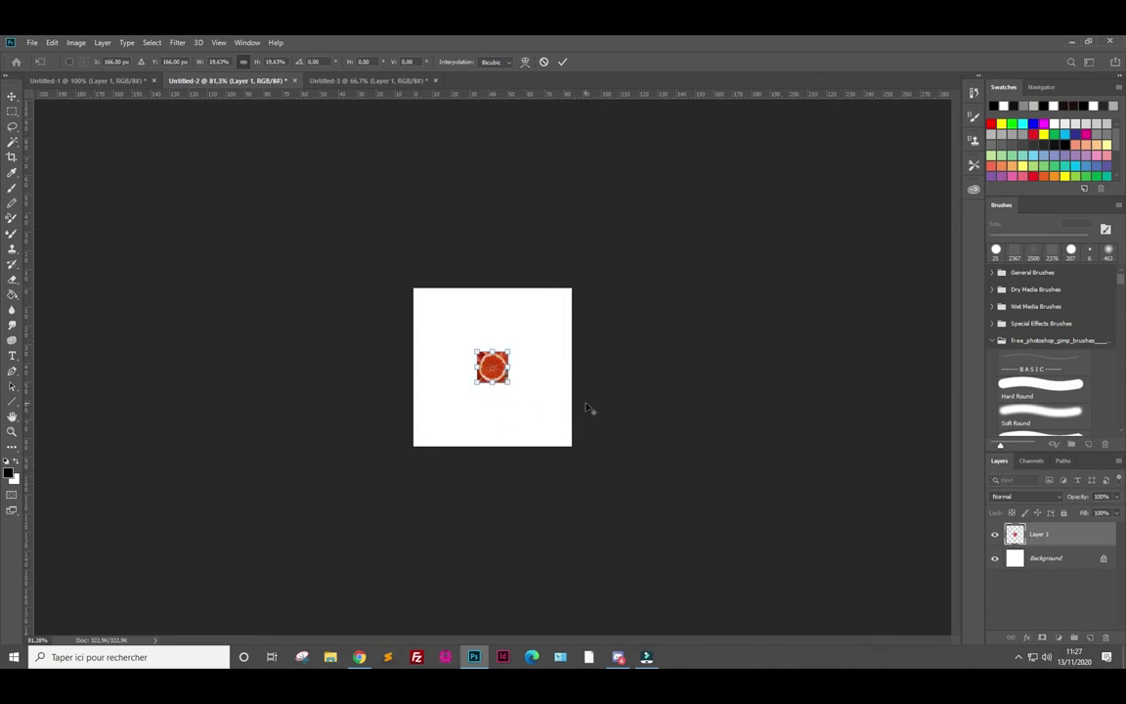
{"action": "key", "text": "Return"}
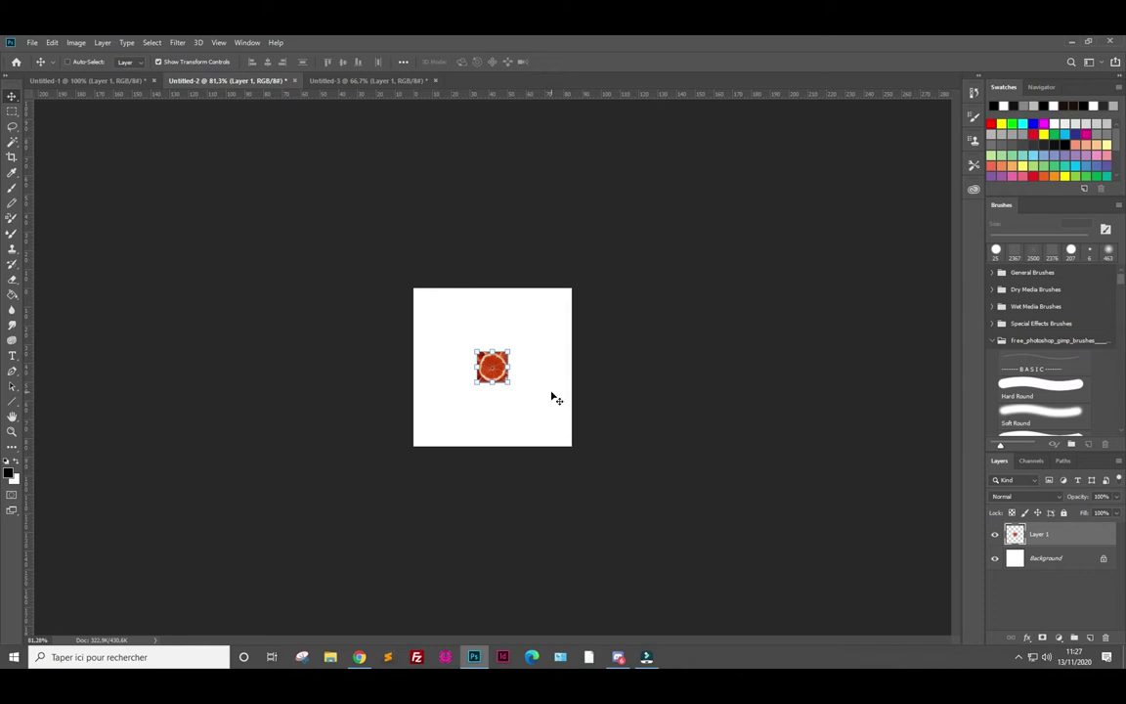
Enlarge the orange slice to fill the canvas, then undo and redo the enlargement
{"action": "key", "text": "ctrl+t"}
{"action": "left_click_drag", "start_coordinate": [508, 383], "coordinate": [698, 552]}
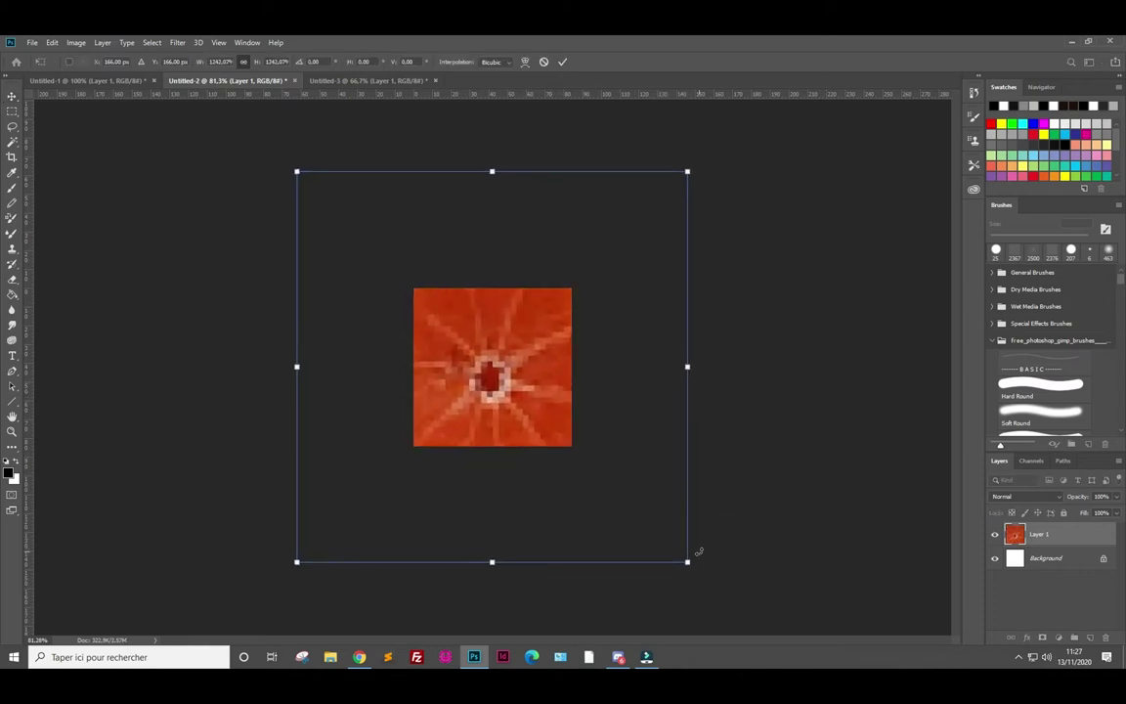
{"action": "key", "text": "Return"}
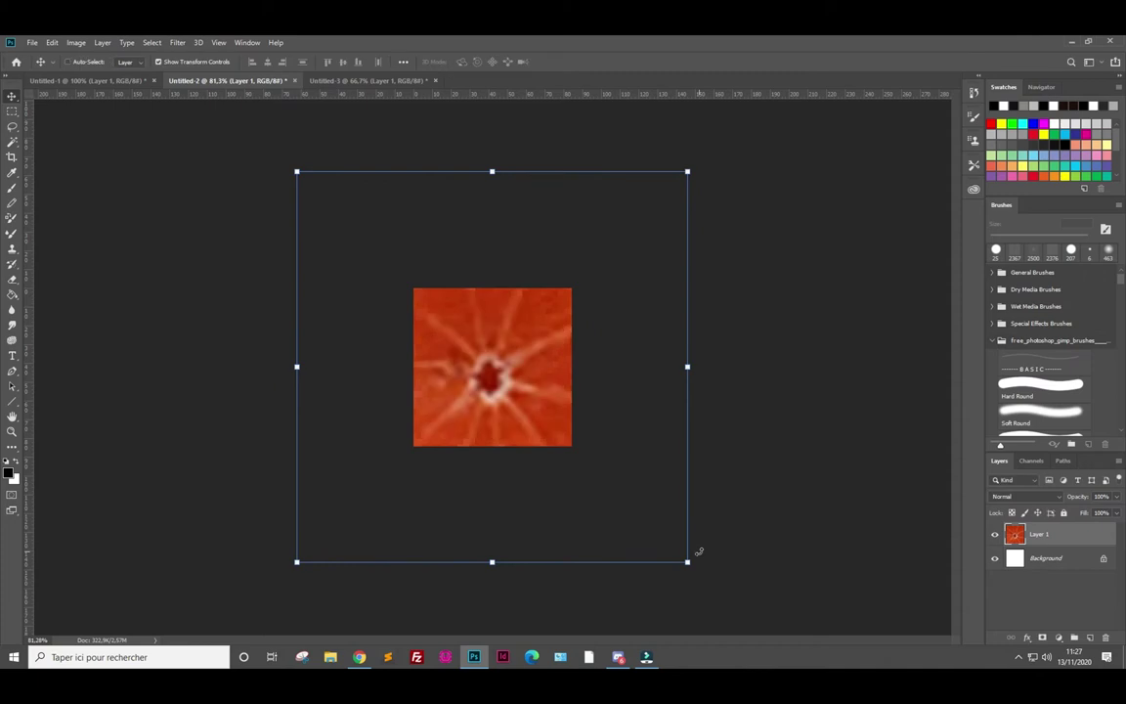
{"action": "key", "text": "ctrl+z"}
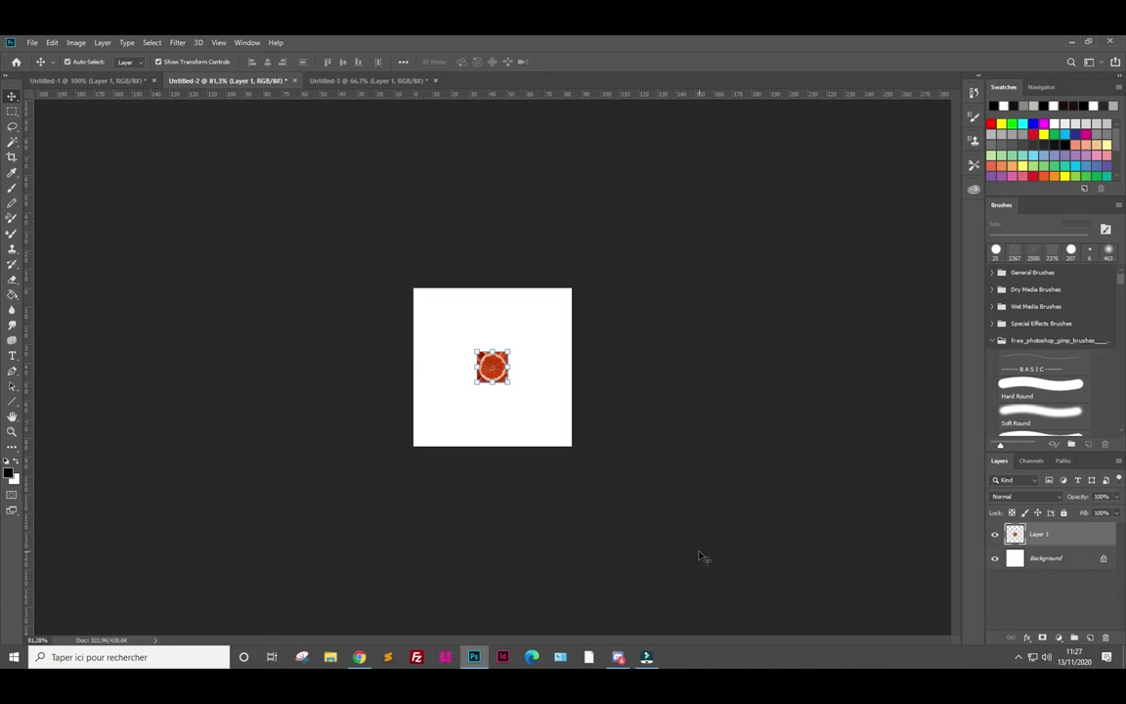
{"action": "key", "text": "ctrl+shift+z"}
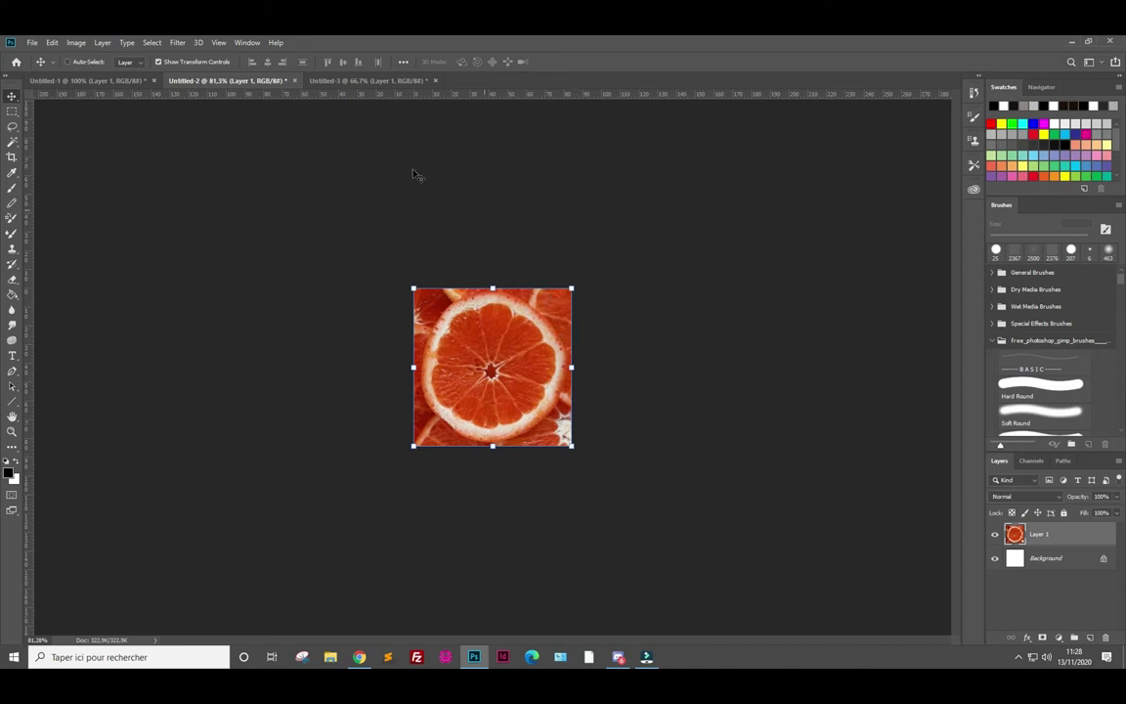
Show the Image menu's Mode submenu while the document is still RGB
{"action": "left_click", "coordinate": [76, 43]}
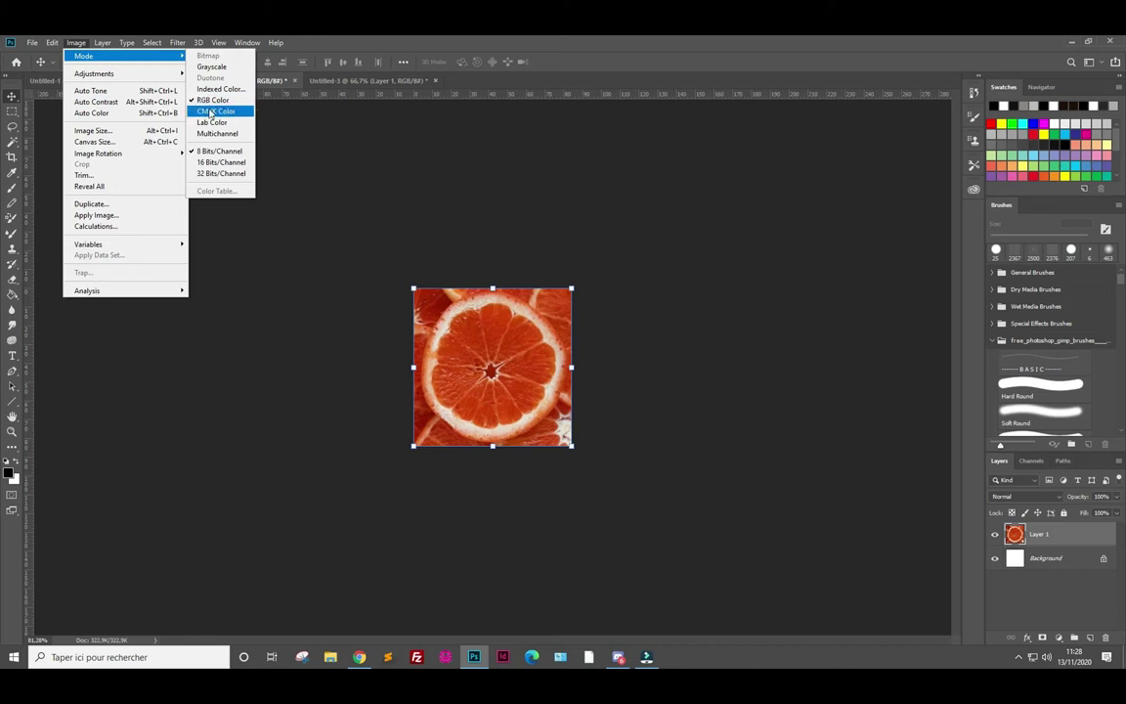
Convert Untitled-2 to CMYK Color, flattening layers and accepting the profile warning
{"action": "left_click", "coordinate": [213, 113]}
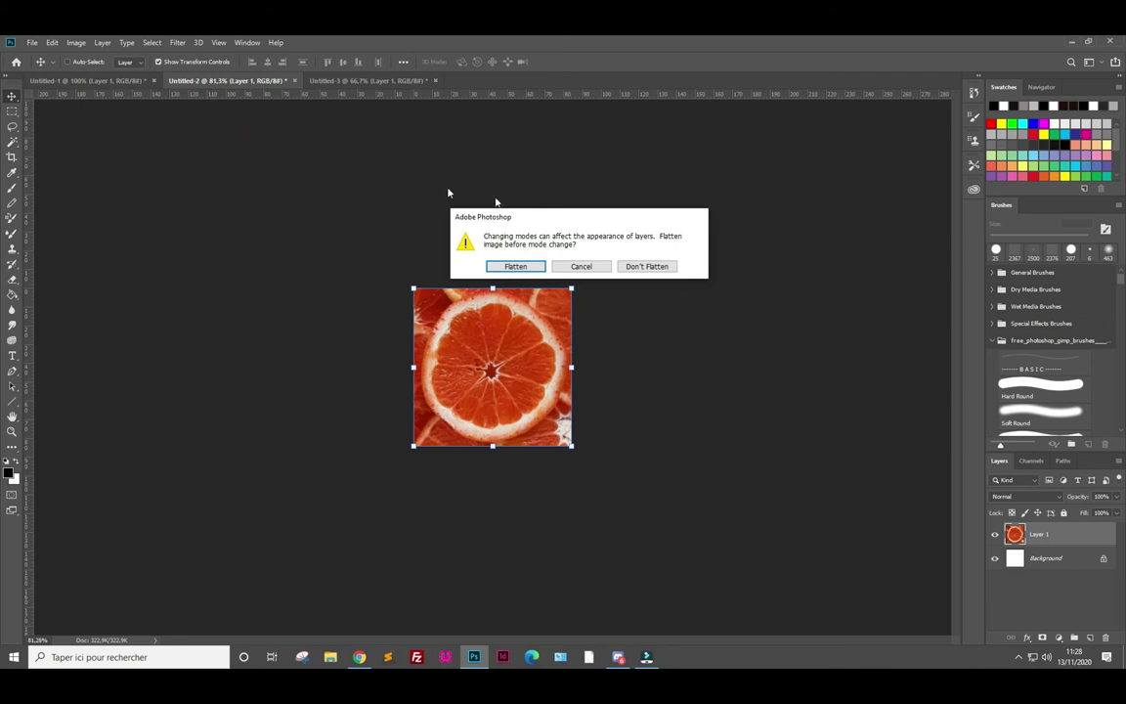
{"action": "left_click", "coordinate": [521, 266]}
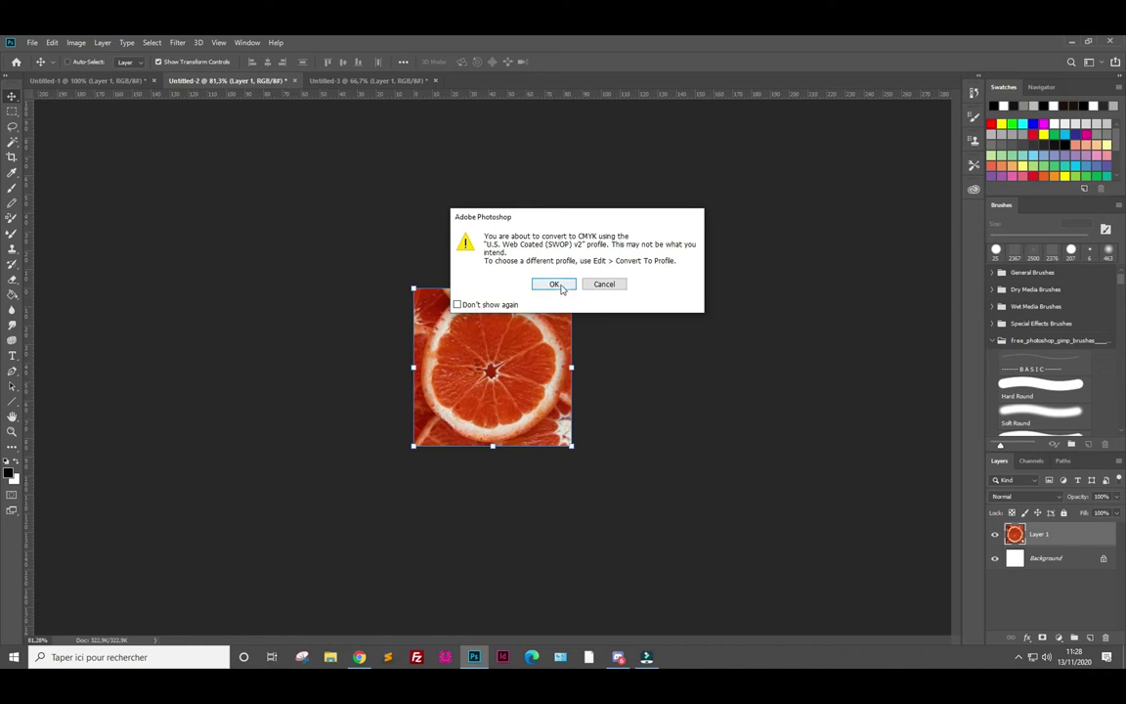
{"action": "left_click", "coordinate": [555, 285]}
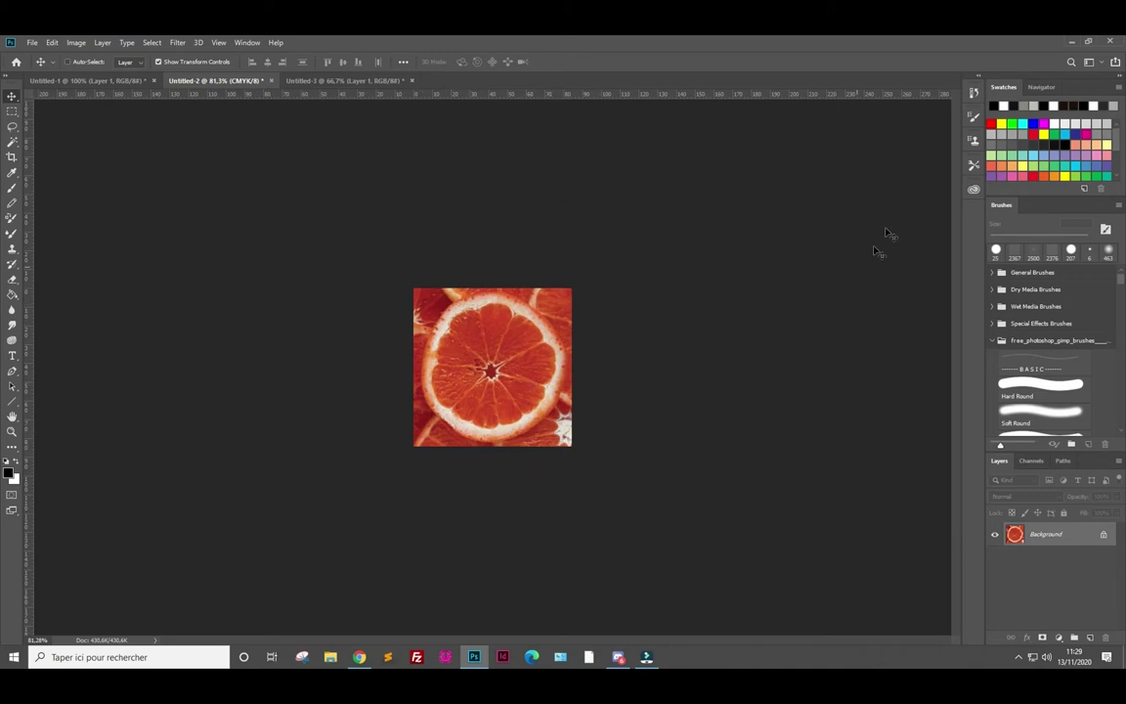
{"action": "left_click", "coordinate": [12, 111]}
Fill a square selection in the orange's centre with green on a new layer
{"action": "left_click_drag", "start_coordinate": [450, 323], "coordinate": [540, 418]}
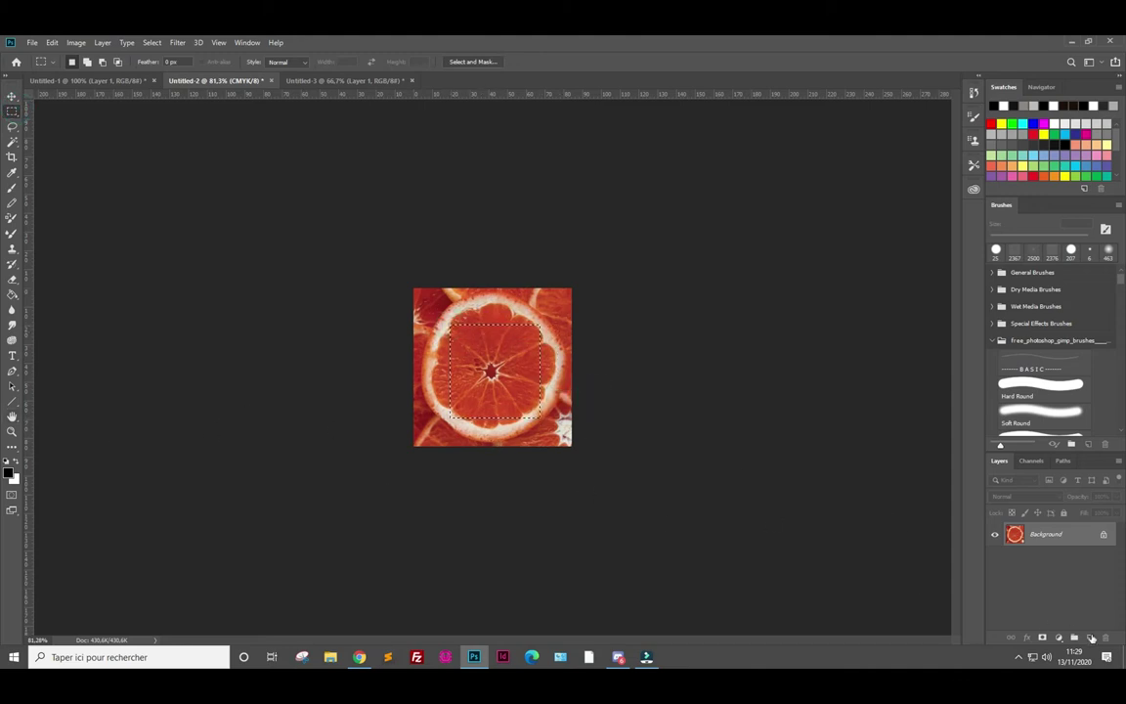
{"action": "left_click", "coordinate": [1091, 638]}
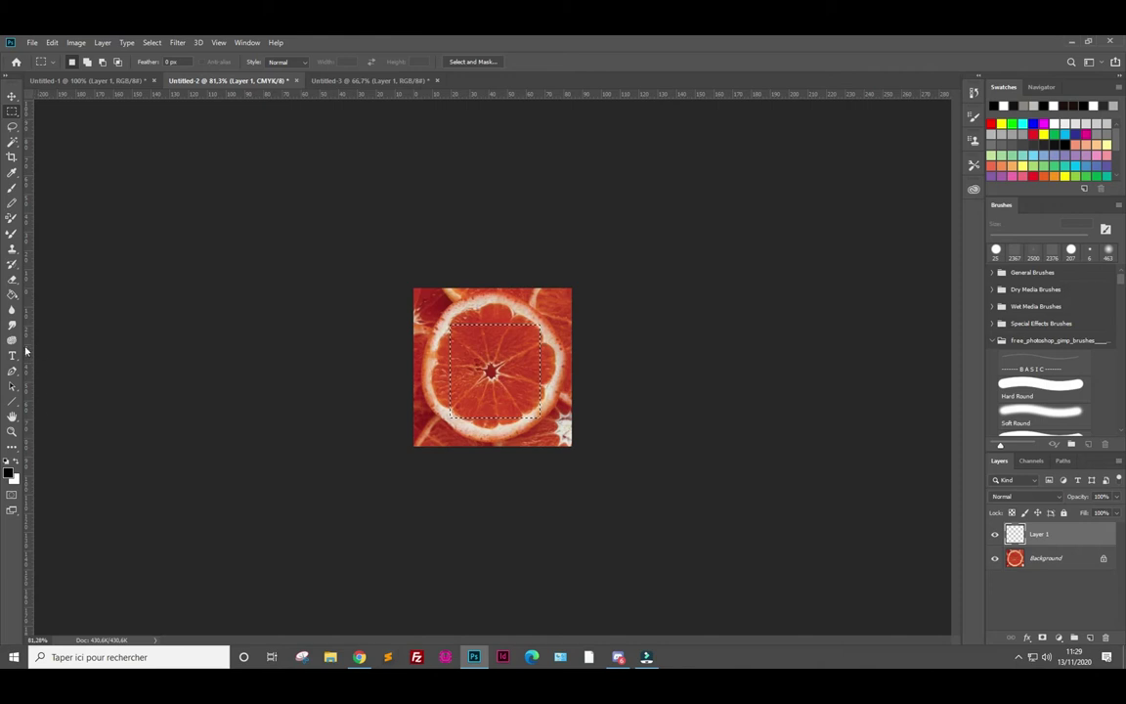
{"action": "left_click", "coordinate": [14, 295]}
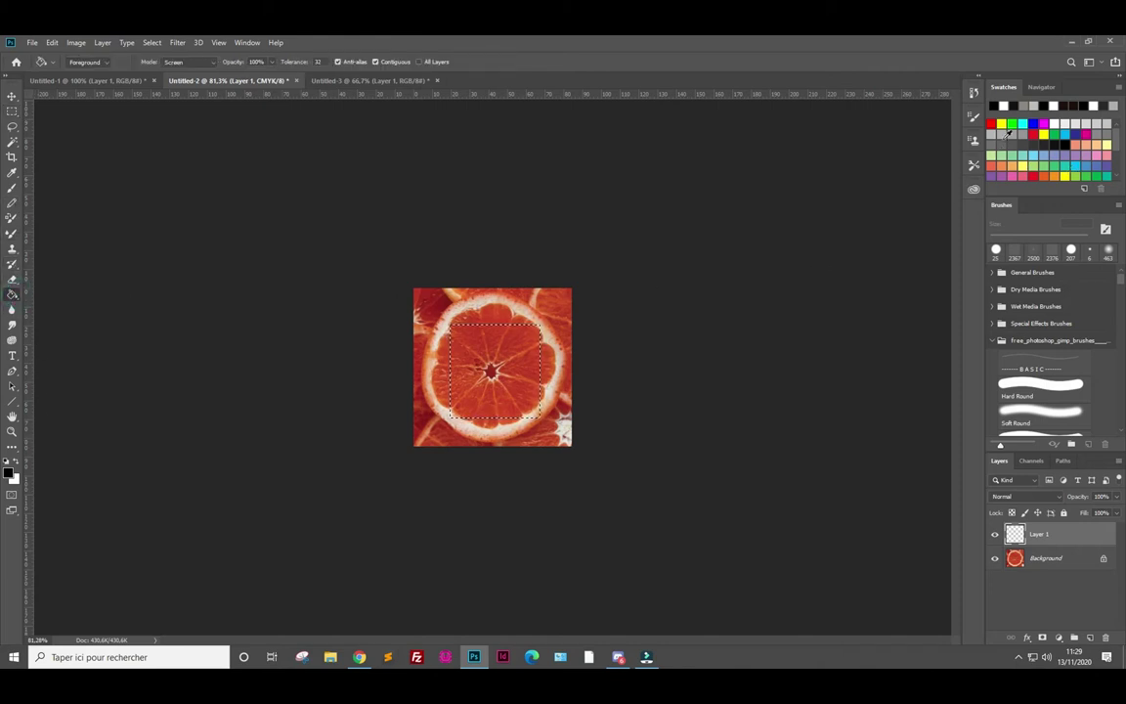
{"action": "left_click", "coordinate": [1011, 123]}
{"action": "left_click", "coordinate": [505, 372]}
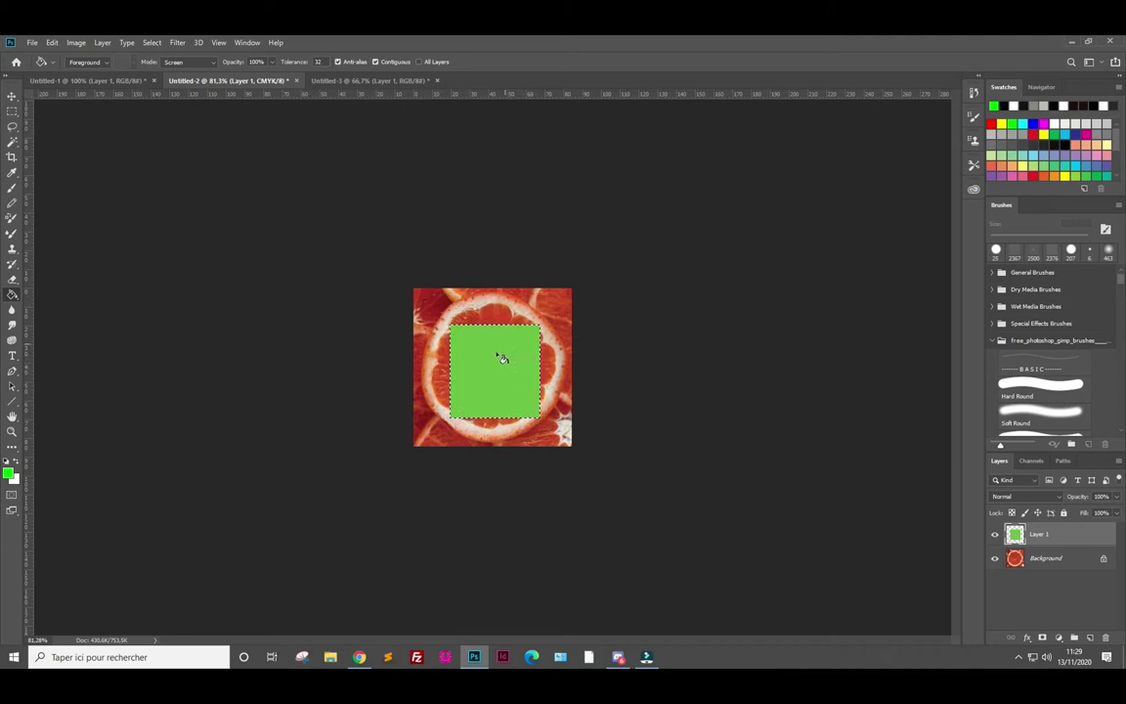
Convert the image back to RGB Color and flatten the layers
{"action": "left_click", "coordinate": [99, 42]}
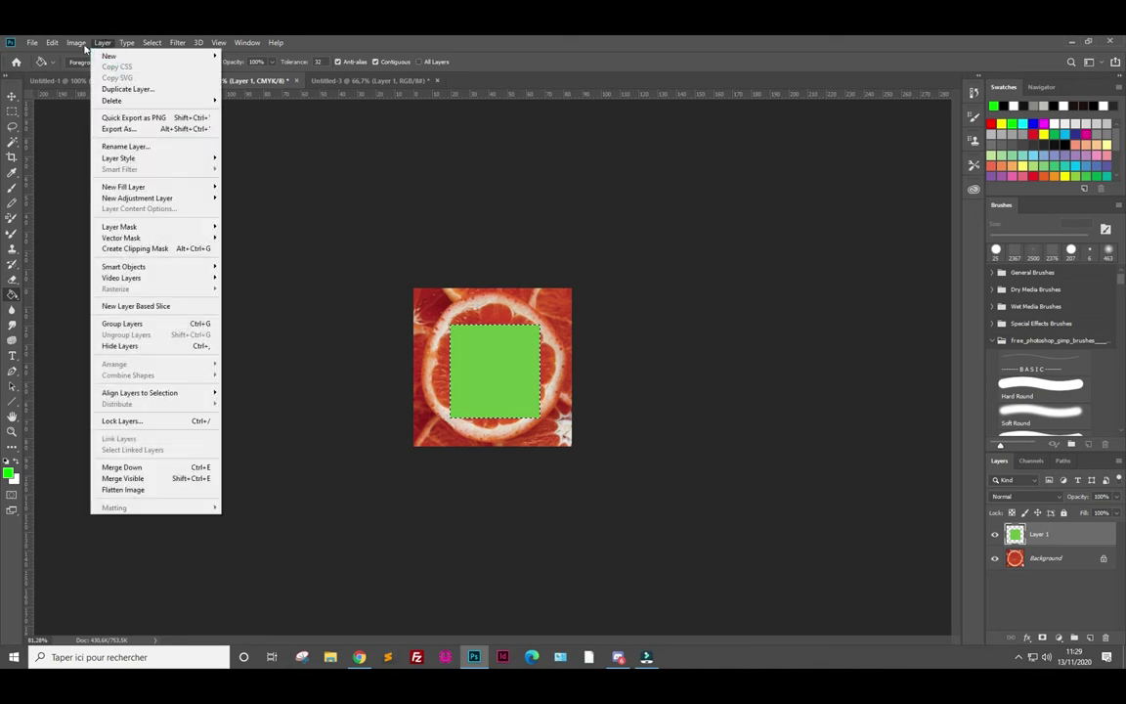
{"action": "mouse_move", "coordinate": [93, 73]}
{"action": "left_click", "coordinate": [212, 100]}
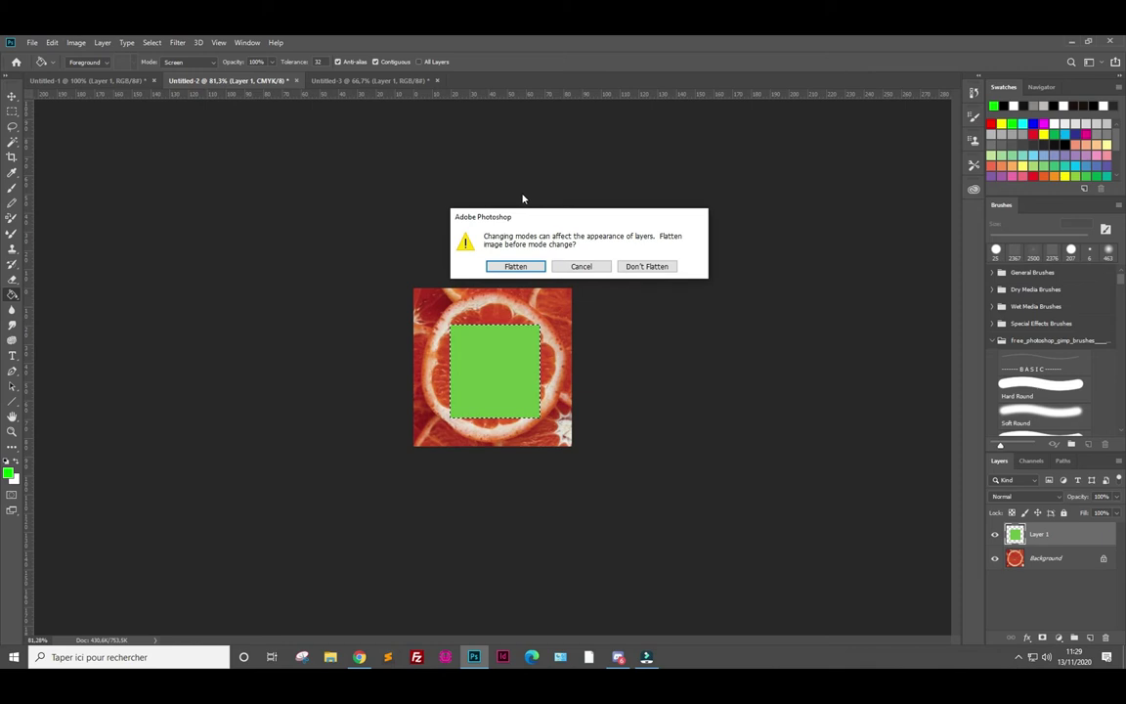
{"action": "left_click", "coordinate": [515, 266]}
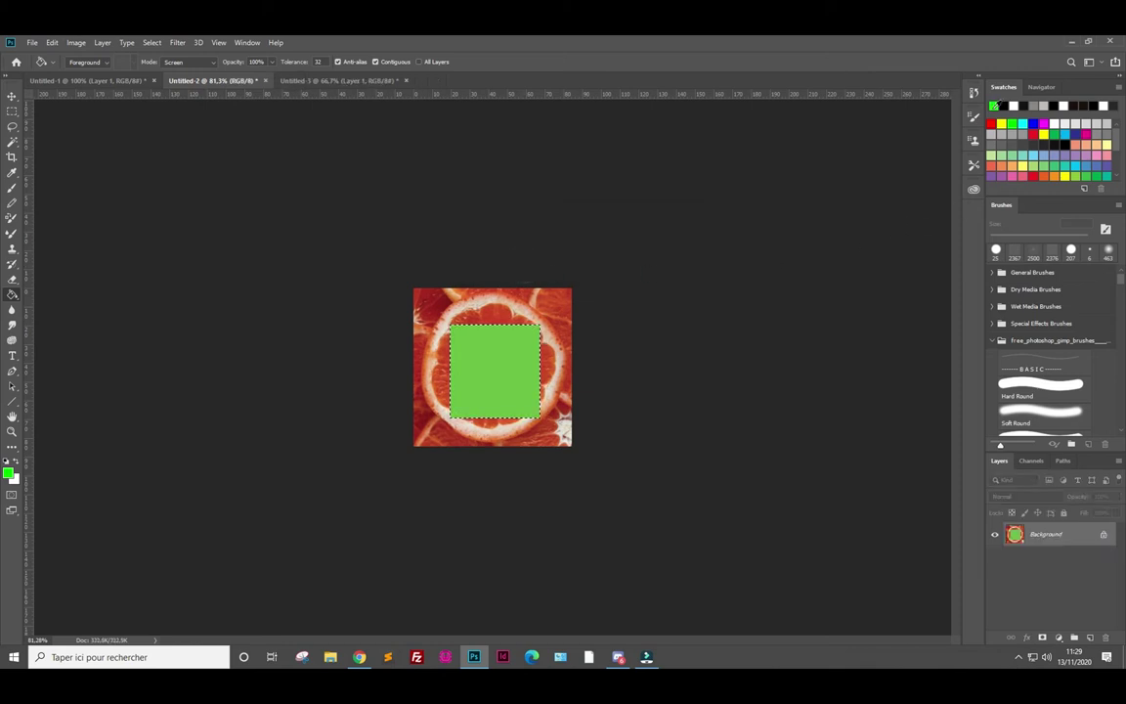
Refill the centre square with brighter green and nudge the foreground hue slightly toward yellow
{"action": "left_click", "coordinate": [513, 370]}
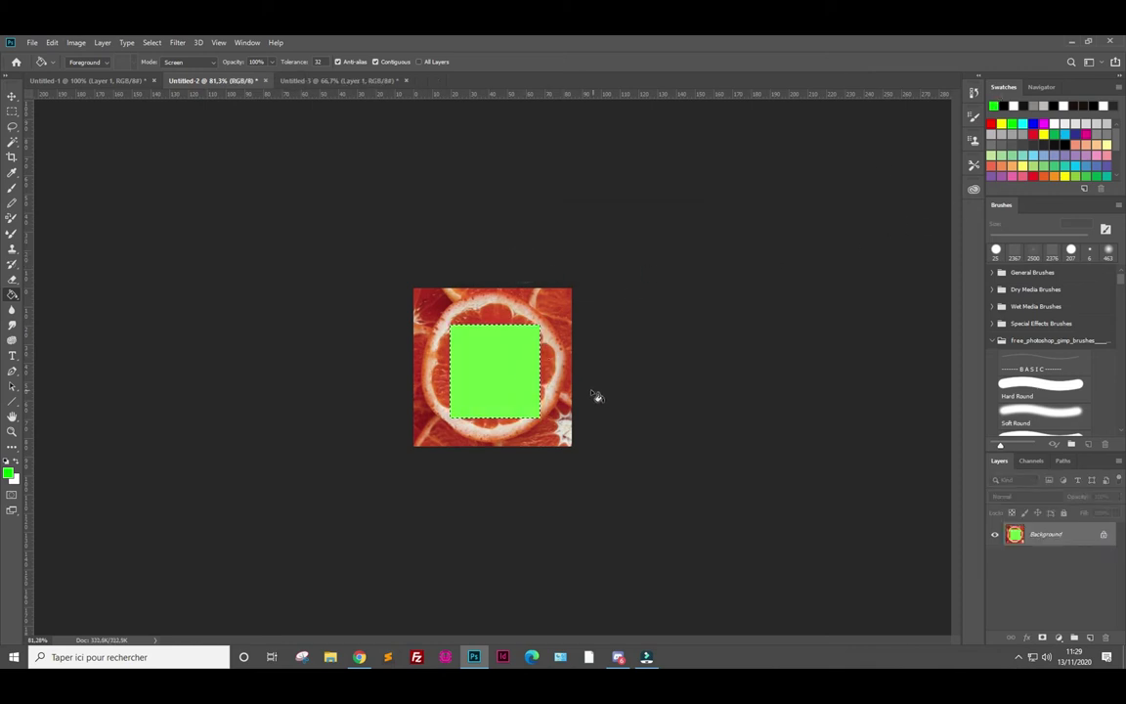
{"action": "scroll", "coordinate": [492, 377], "scroll_direction": "up", "scroll_amount": 3}
{"action": "scroll", "coordinate": [493, 377], "scroll_direction": "up", "scroll_amount": 3}
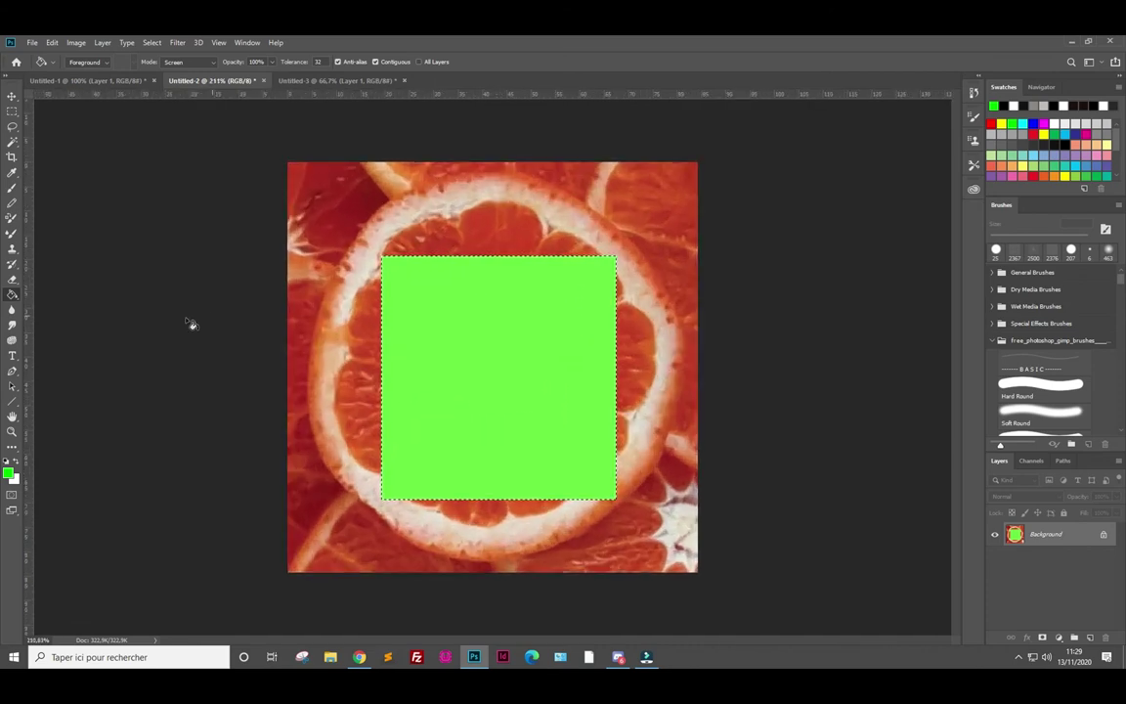
{"action": "left_click", "coordinate": [10, 475]}
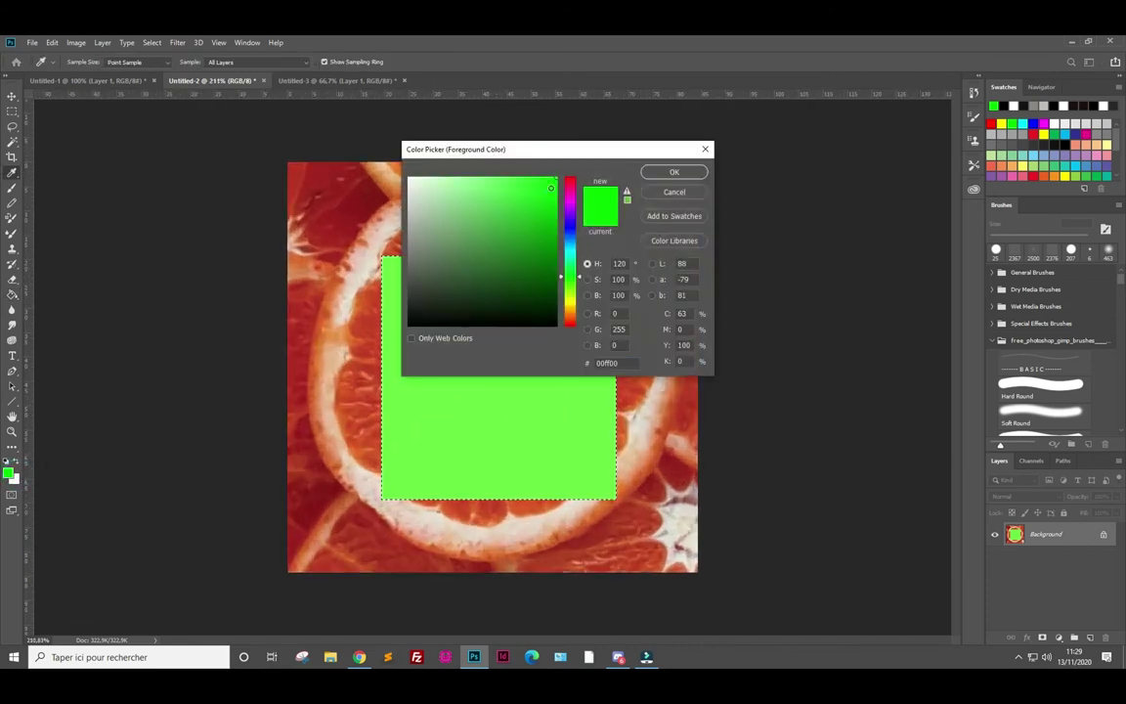
{"action": "left_click_drag", "start_coordinate": [572, 277], "coordinate": [572, 277]}
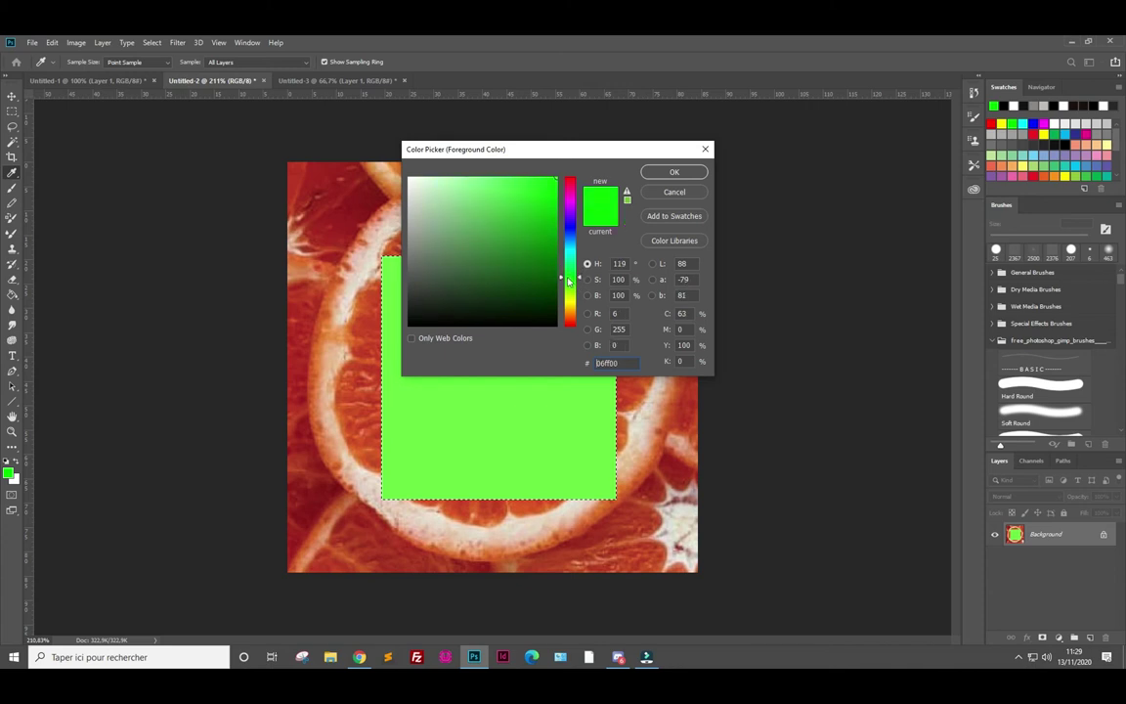
{"action": "left_click", "coordinate": [677, 171]}
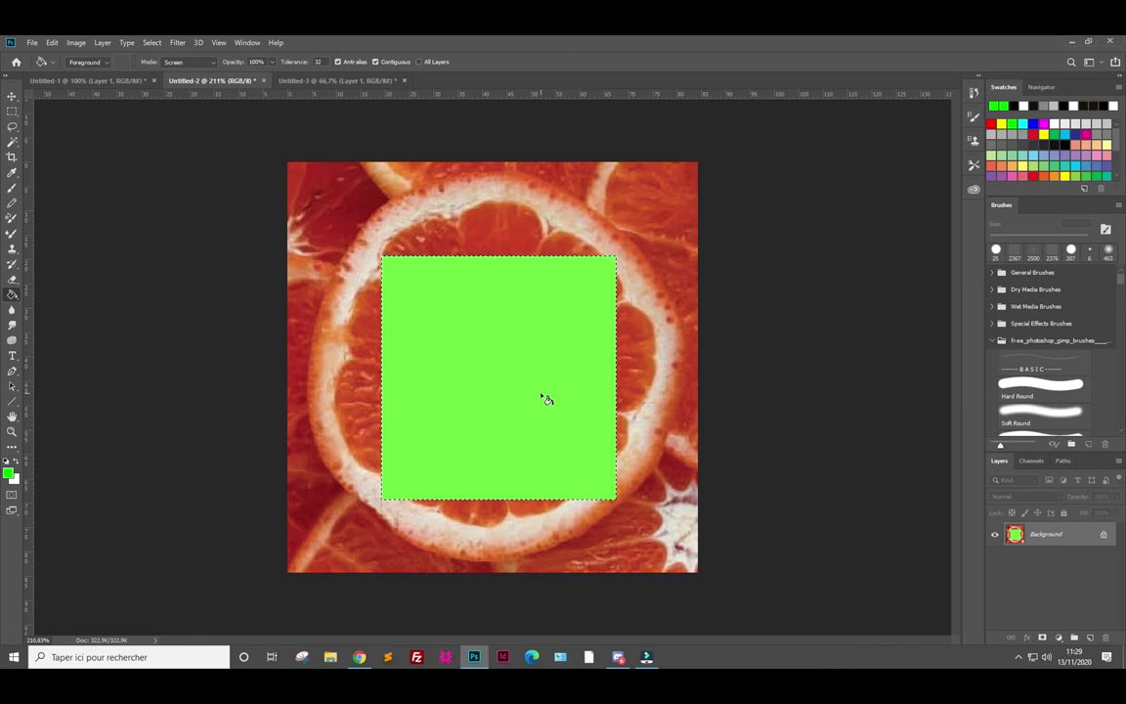
Convert Untitled-2 to CMYK Color, accepting the conversion warning
{"action": "left_click", "coordinate": [78, 43]}
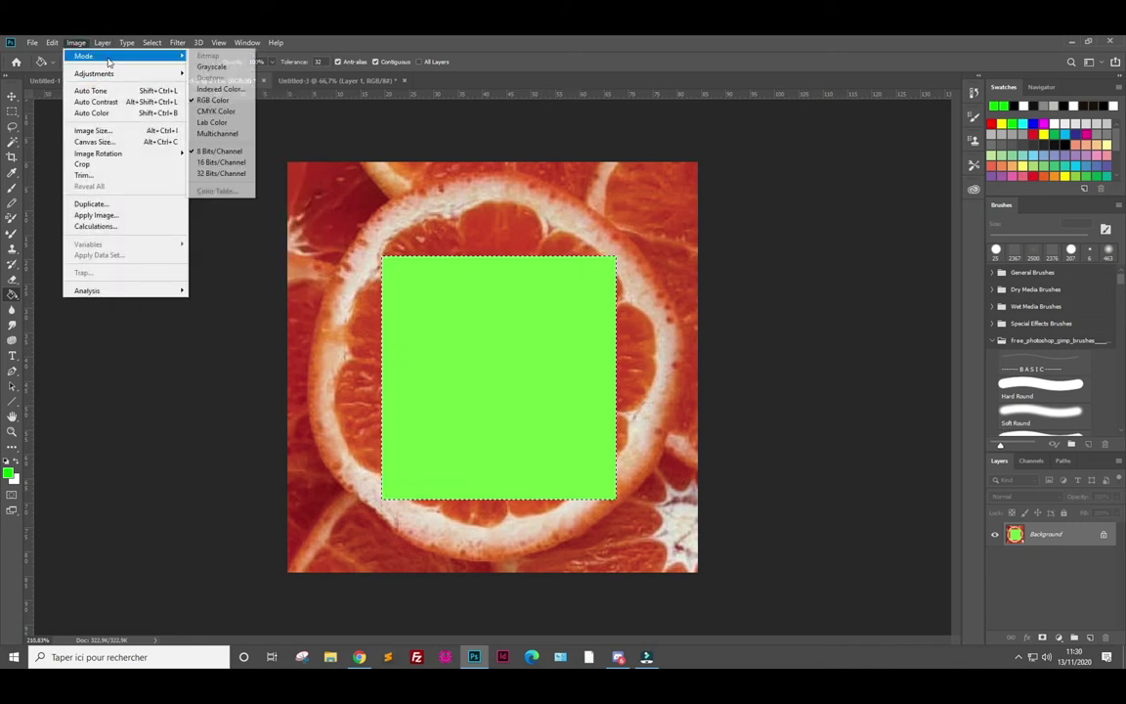
{"action": "left_click", "coordinate": [231, 113]}
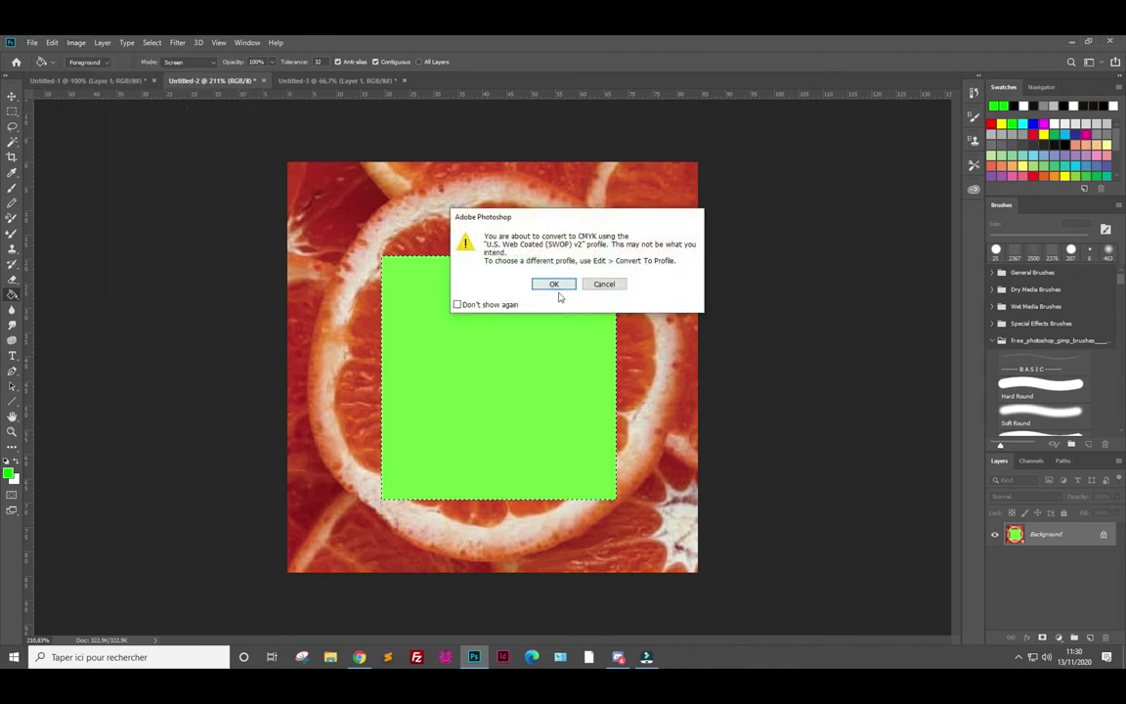
{"action": "left_click", "coordinate": [554, 285]}
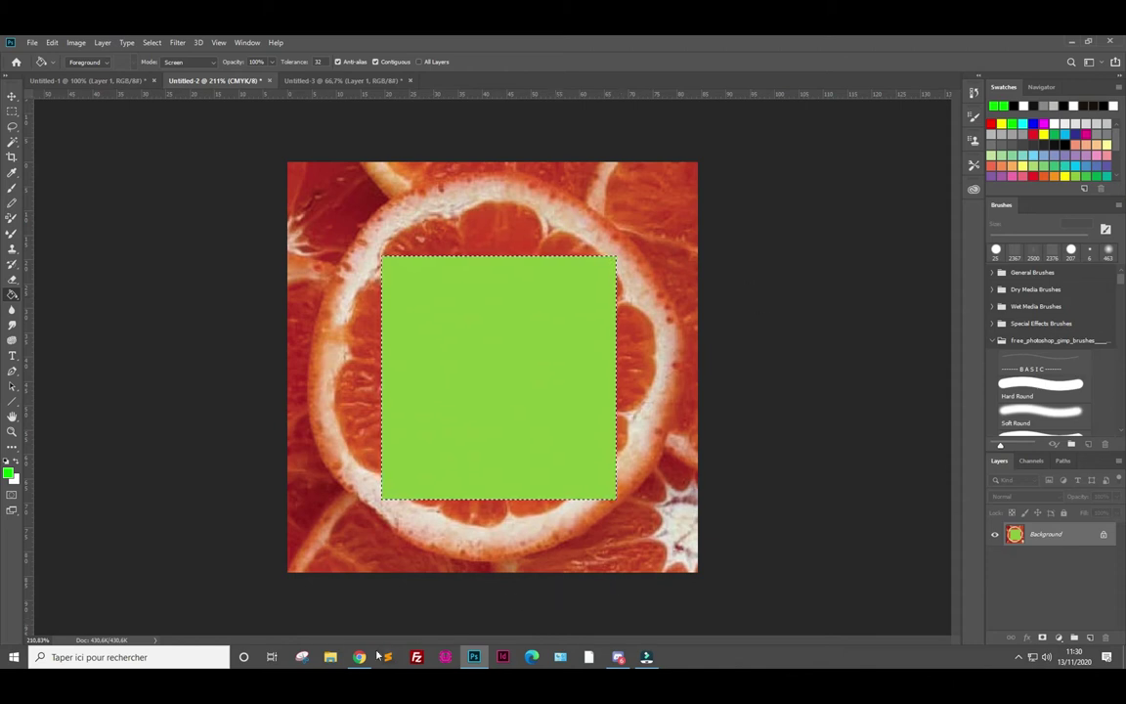
Back in Chrome, search images for 'cmjn rvb' and preview the Mathias Studio 'CMJN ou RVB ?' result
{"action": "left_click", "coordinate": [360, 657]}
{"action": "left_click", "coordinate": [113, 92]}
{"action": "double_click", "coordinate": [113, 93]}
{"action": "type", "text": "cmjn rvb"}
{"action": "key", "text": "Return"}
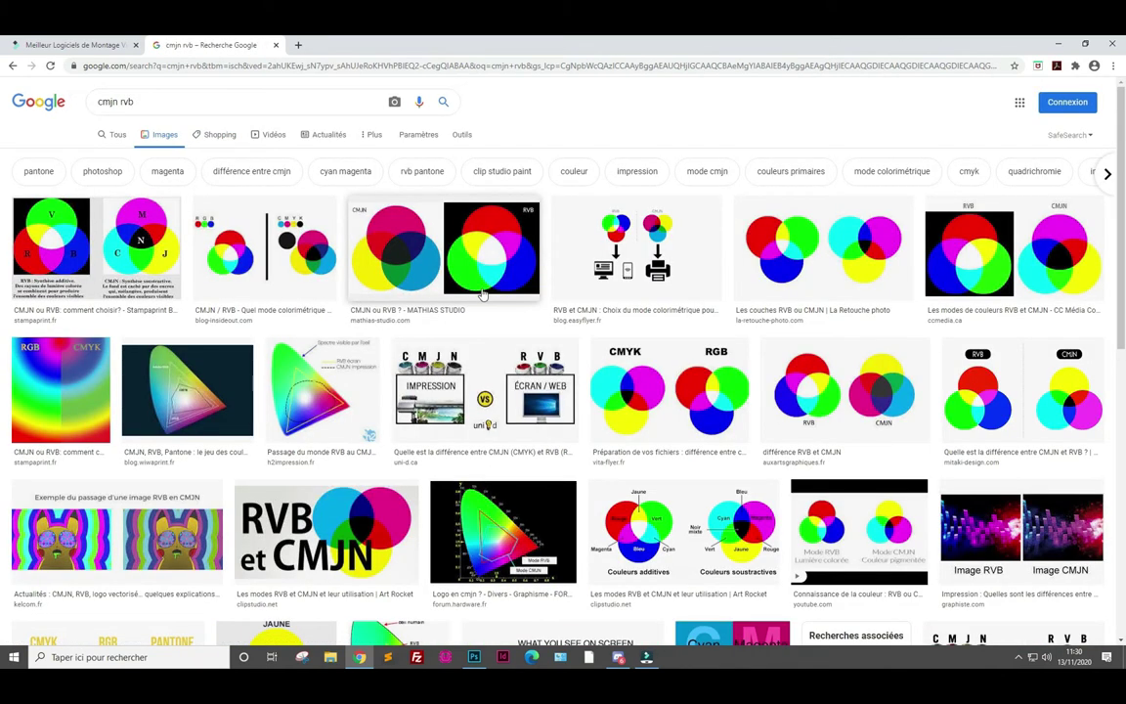
{"action": "left_click", "coordinate": [405, 237]}
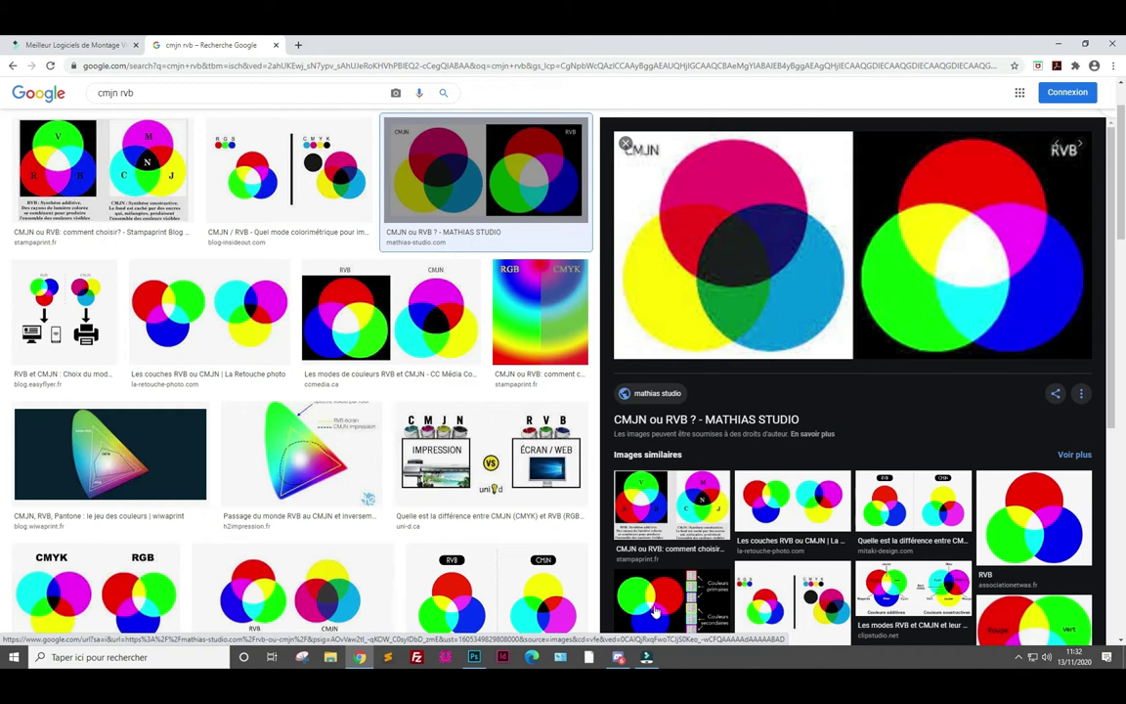
Check the Discord chat, select the code in its last message, then return to Photoshop's Untitled-2
{"action": "left_click", "coordinate": [474, 657]}
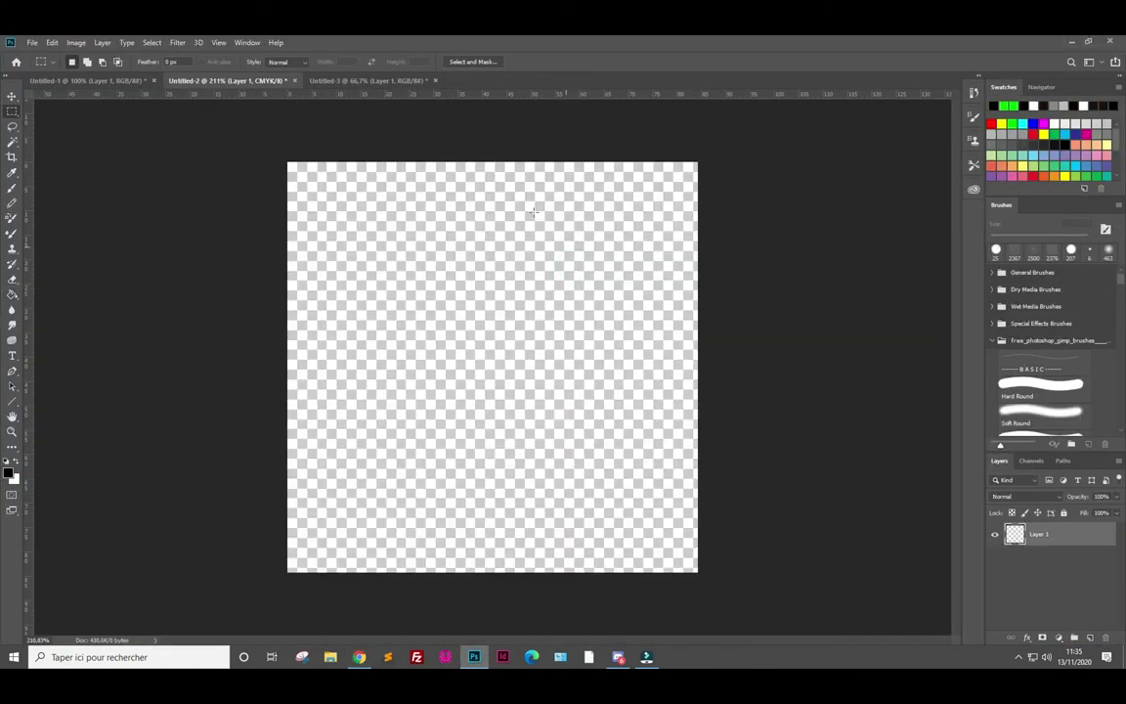
{"action": "left_click", "coordinate": [617, 657]}
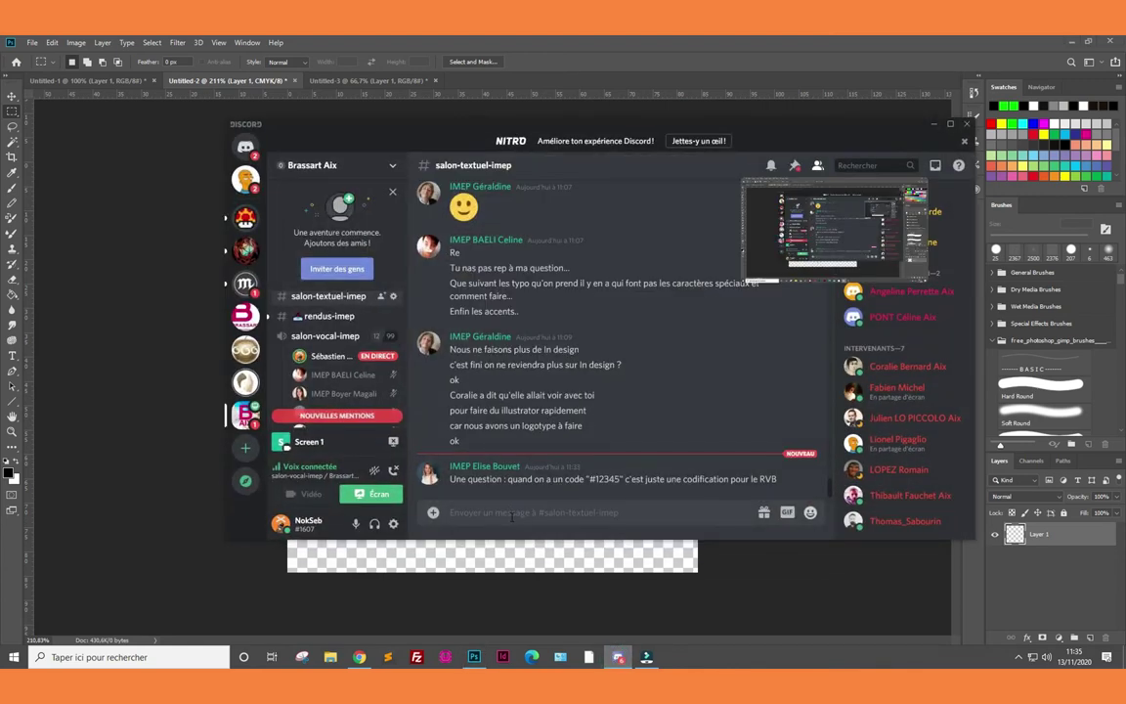
{"action": "double_click", "coordinate": [604, 479]}
{"action": "left_click", "coordinate": [140, 458]}
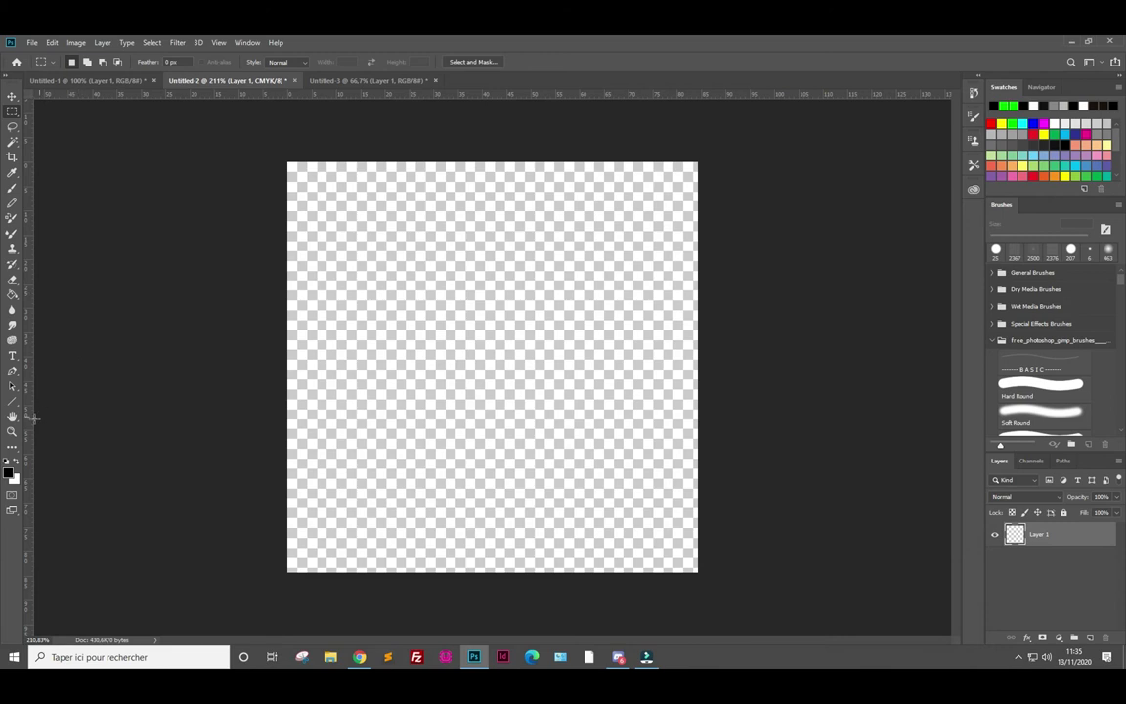
Paint Bucket-fill Untitled-2's Layer 1 with red df2626, then recheck that hex in the Color Picker
{"action": "left_click", "coordinate": [12, 294]}
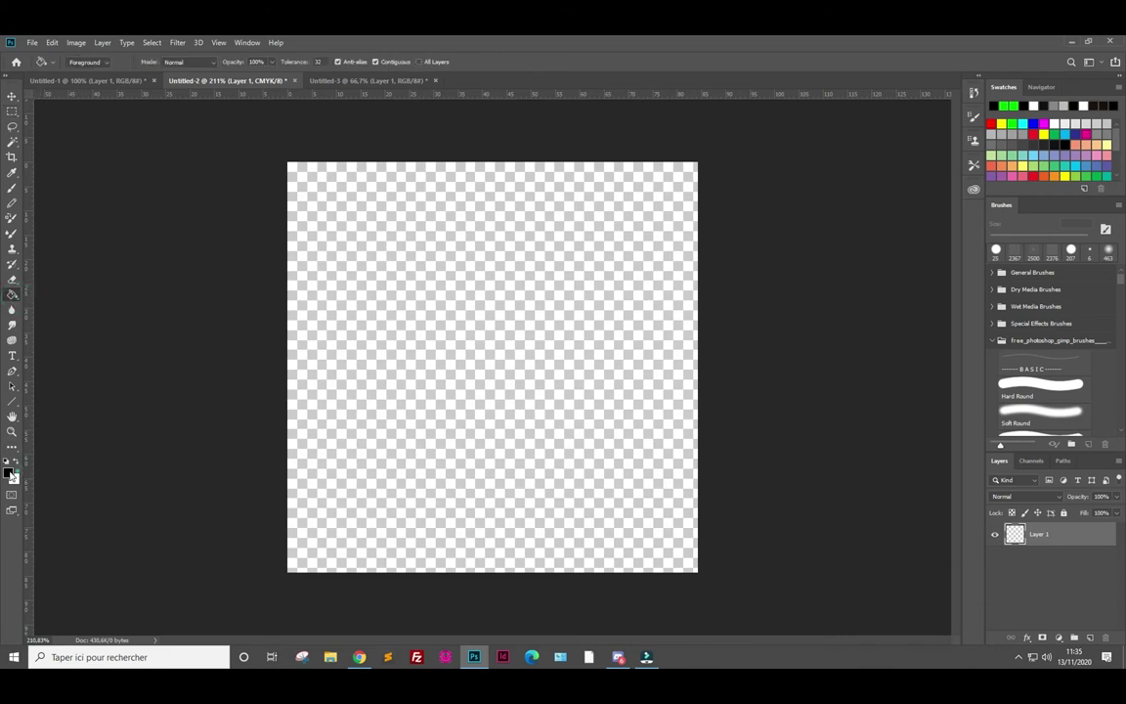
{"action": "left_click", "coordinate": [10, 473]}
{"action": "left_click", "coordinate": [532, 195]}
{"action": "left_click", "coordinate": [659, 174]}
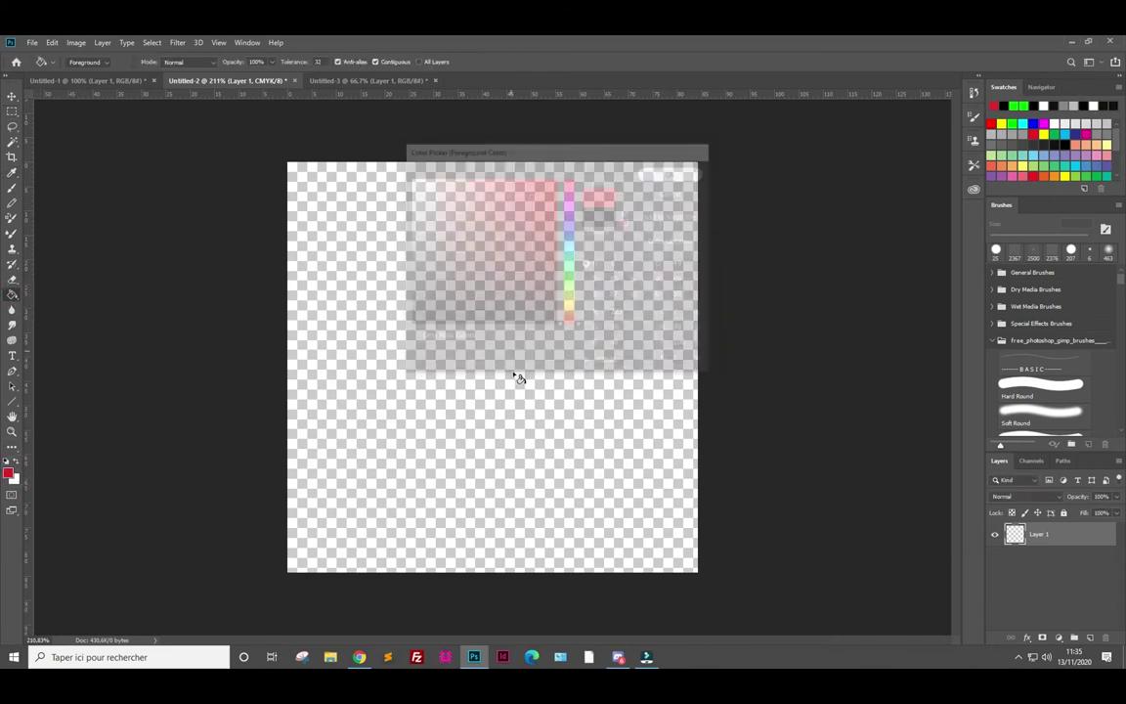
{"action": "left_click", "coordinate": [497, 364]}
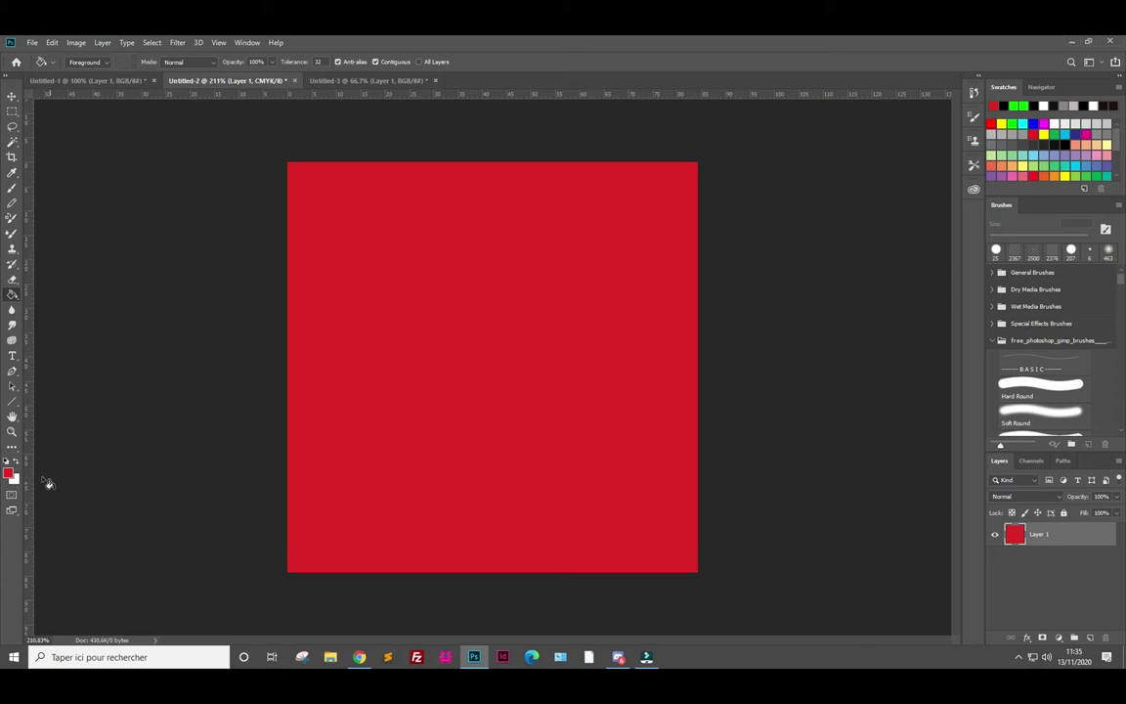
{"action": "left_click", "coordinate": [10, 472]}
{"action": "left_click", "coordinate": [630, 364]}
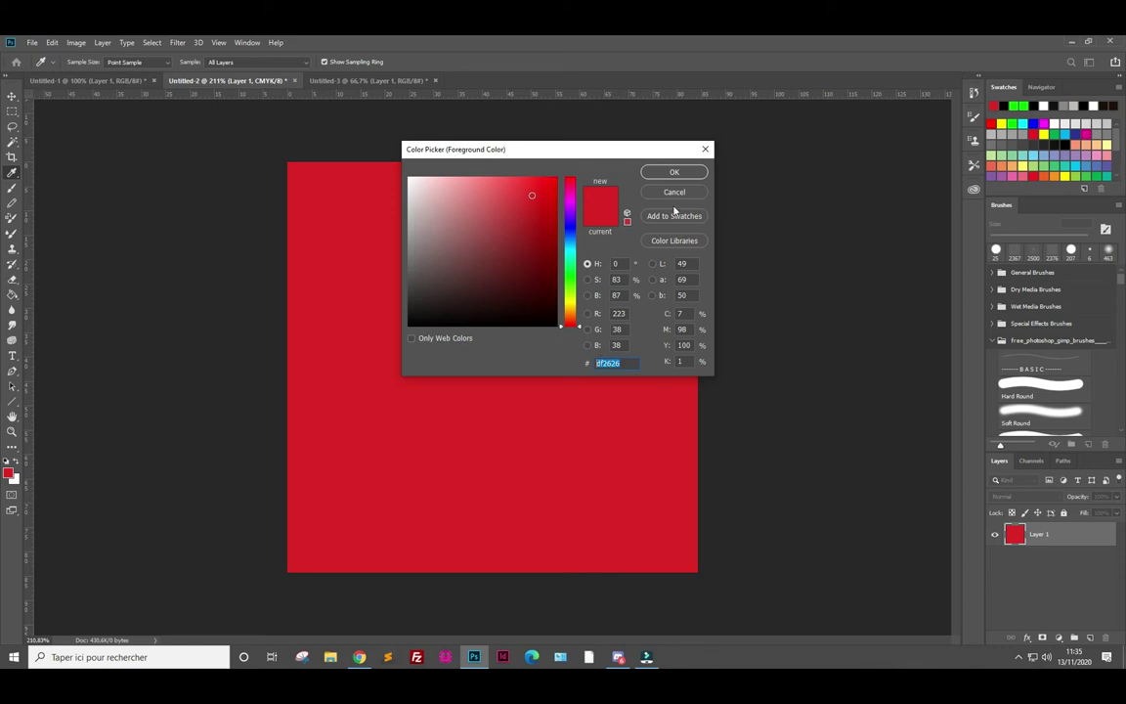
{"action": "left_click", "coordinate": [673, 172]}
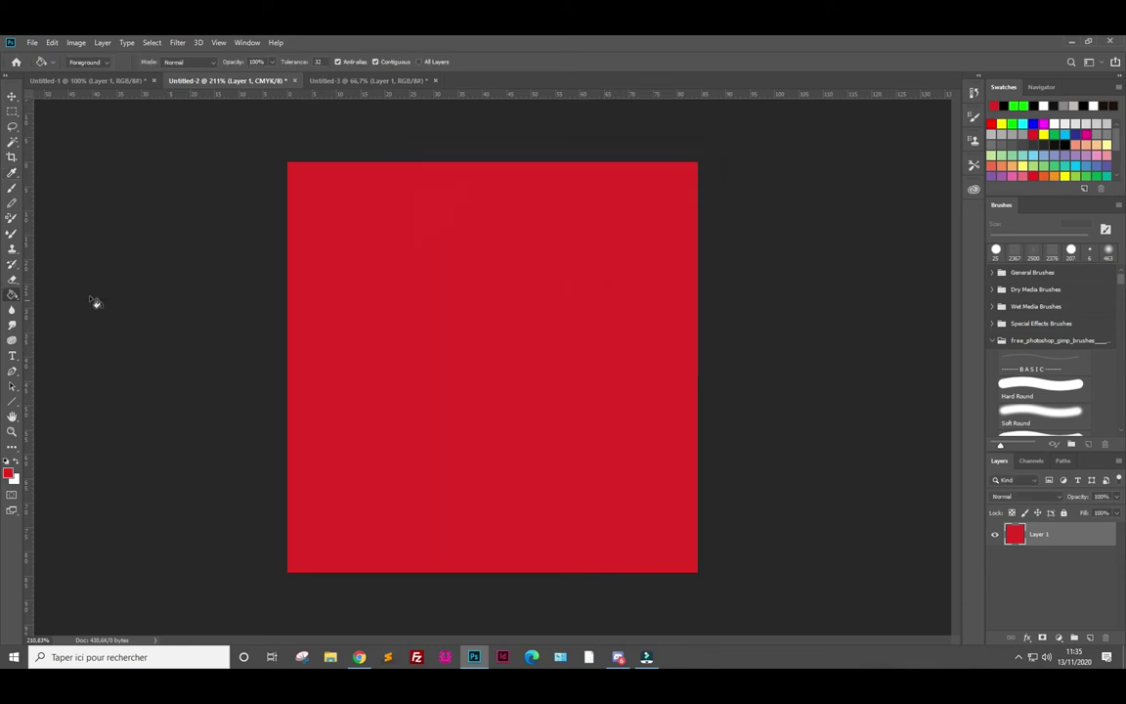
In Untitled-1, select a rectangle near the landscape's centre and add a new Layer 2
{"action": "left_click", "coordinate": [115, 80]}
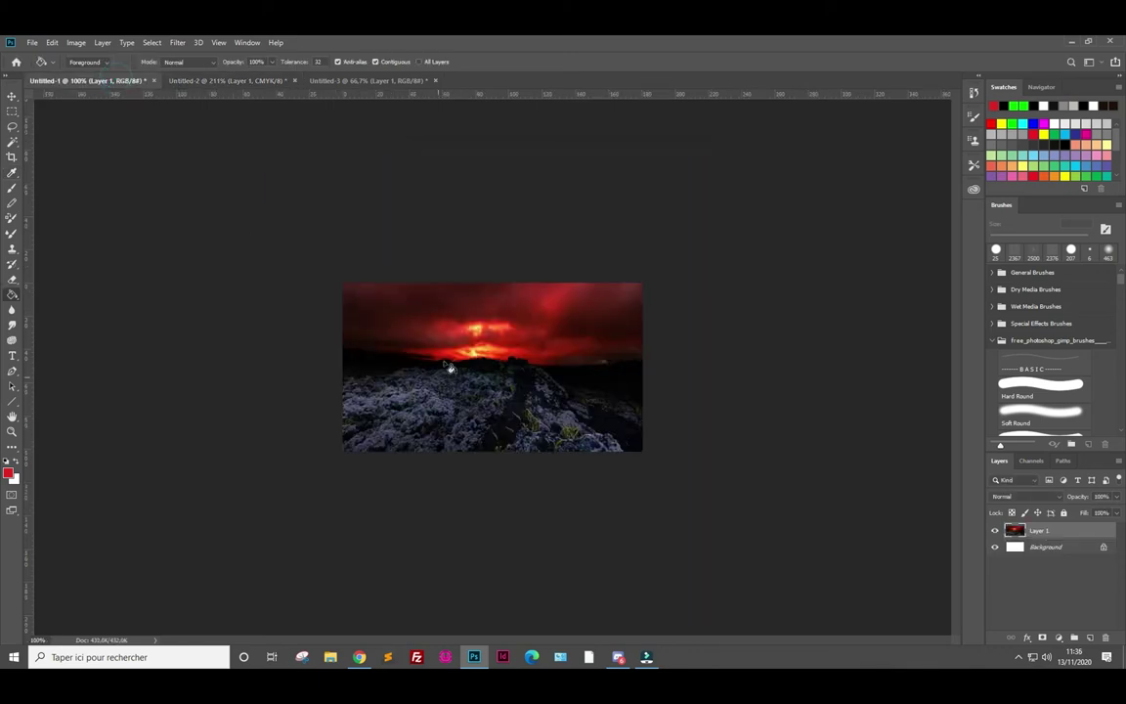
{"action": "left_click", "coordinate": [18, 469]}
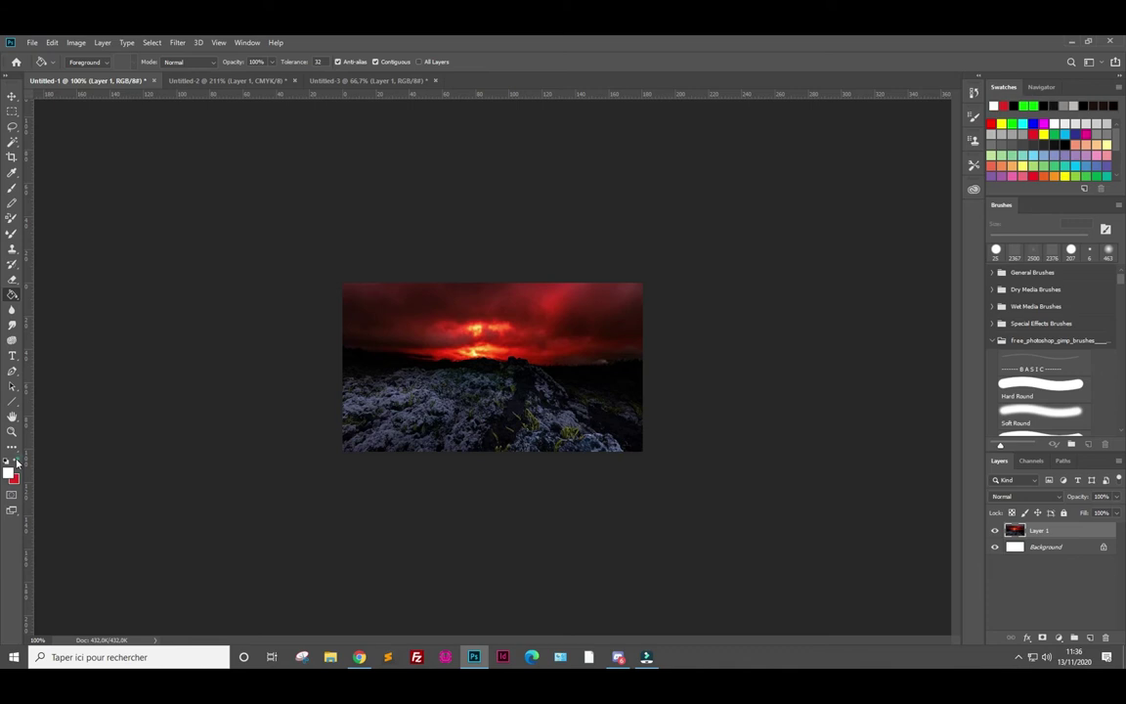
{"action": "left_click", "coordinate": [12, 111]}
{"action": "left_click_drag", "start_coordinate": [416, 320], "coordinate": [501, 395]}
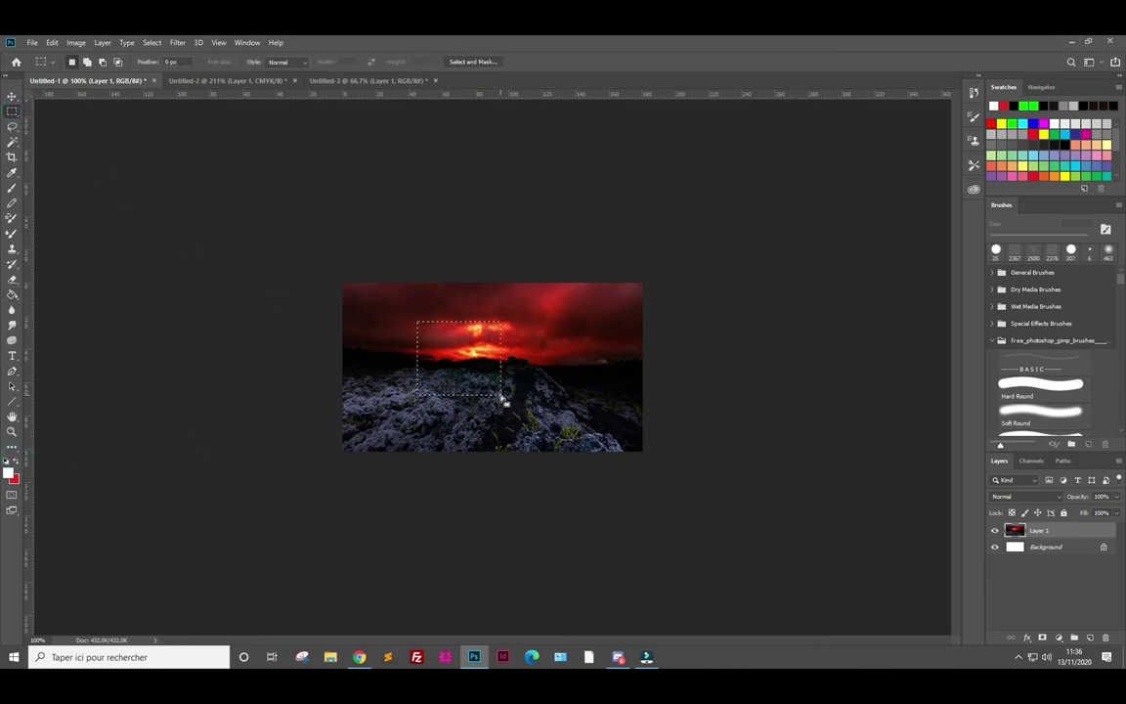
{"action": "left_click", "coordinate": [1089, 637]}
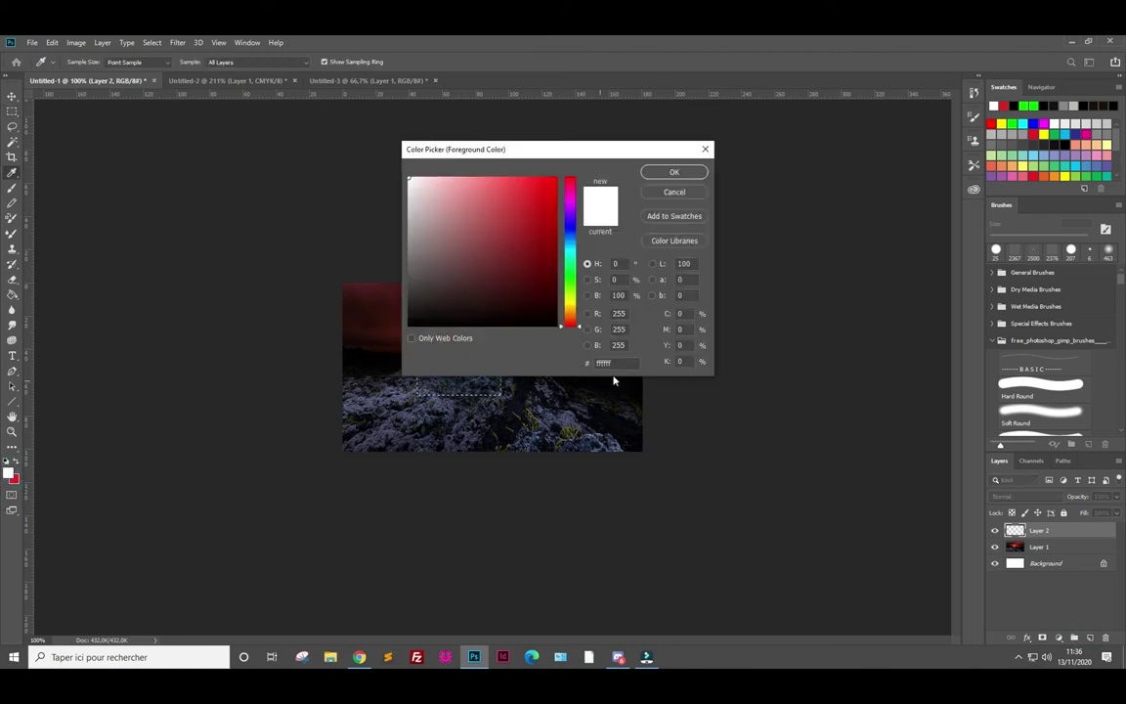
Set the foreground colour to df2626 and fill the selected rectangle with red
{"action": "left_click", "coordinate": [598, 363]}
{"action": "type", "text": "df2626"}
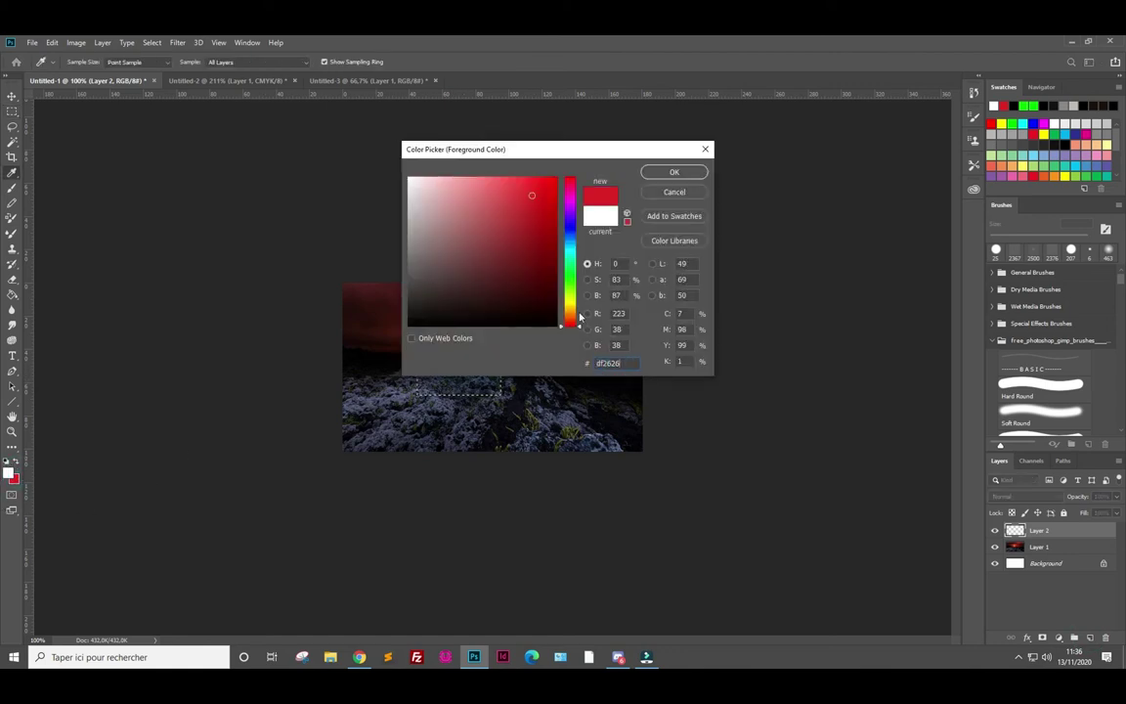
{"action": "left_click", "coordinate": [673, 172]}
{"action": "key", "text": "m"}
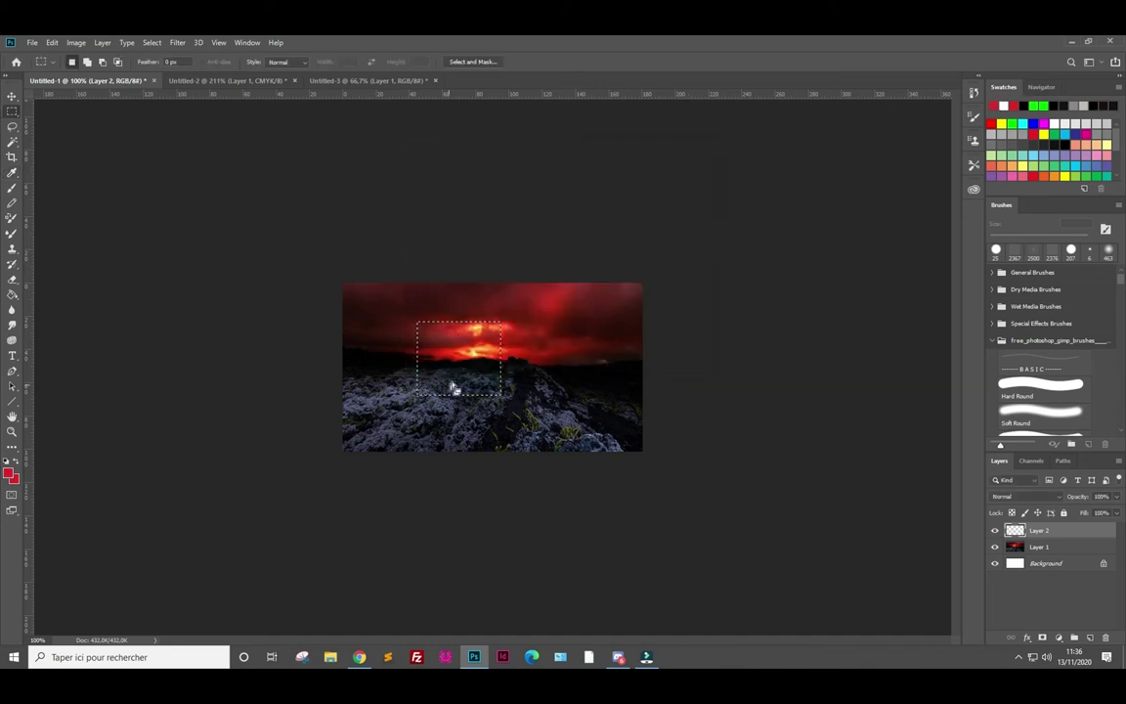
{"action": "left_click", "coordinate": [13, 294]}
{"action": "left_click", "coordinate": [441, 335]}
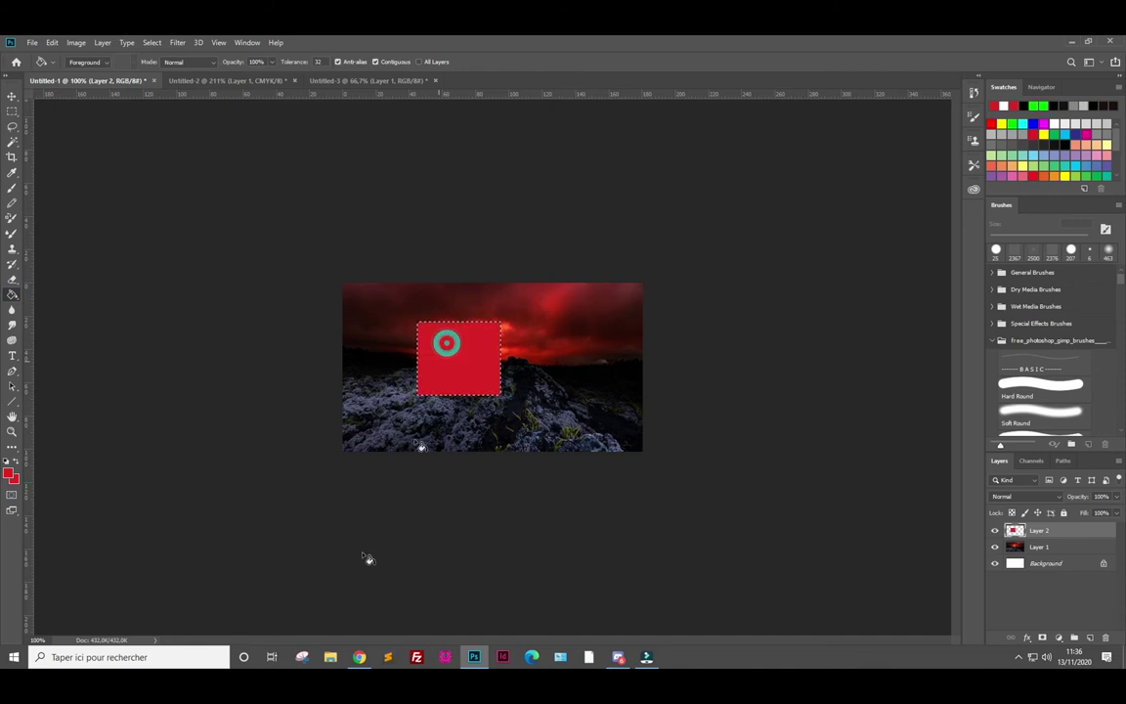
{"action": "left_click", "coordinate": [12, 111]}
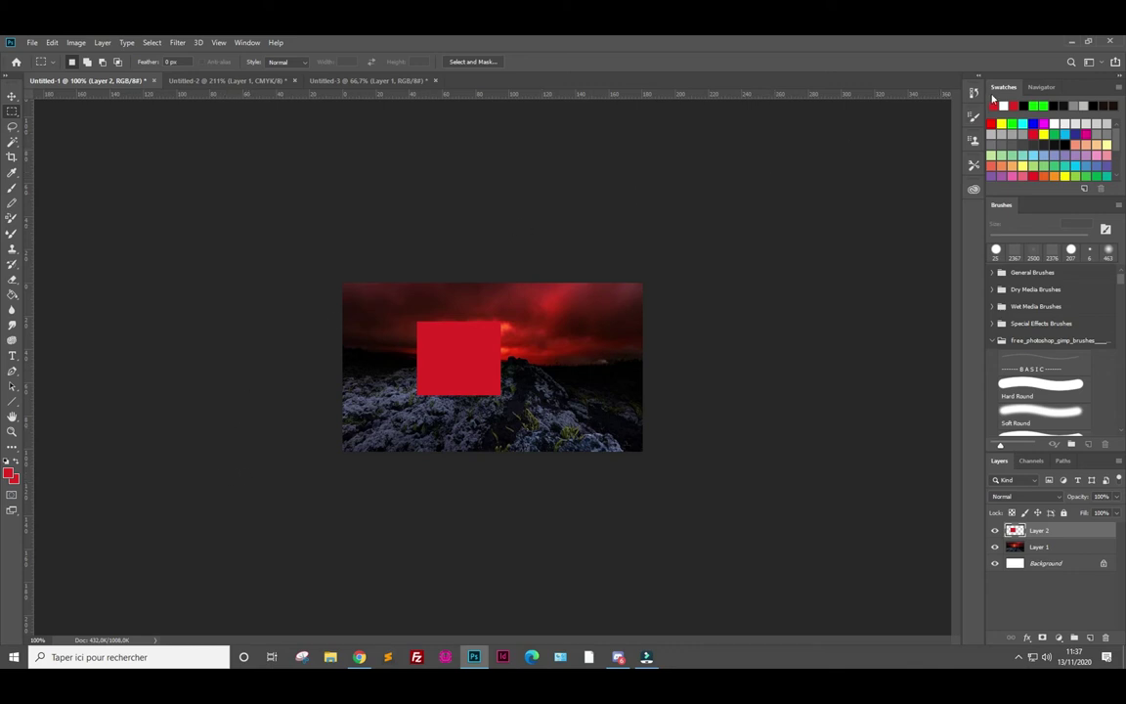
Float the Swatches panel and enlarge it taller and wider to show more colour rows
{"action": "left_click_drag", "start_coordinate": [1003, 87], "coordinate": [740, 165]}
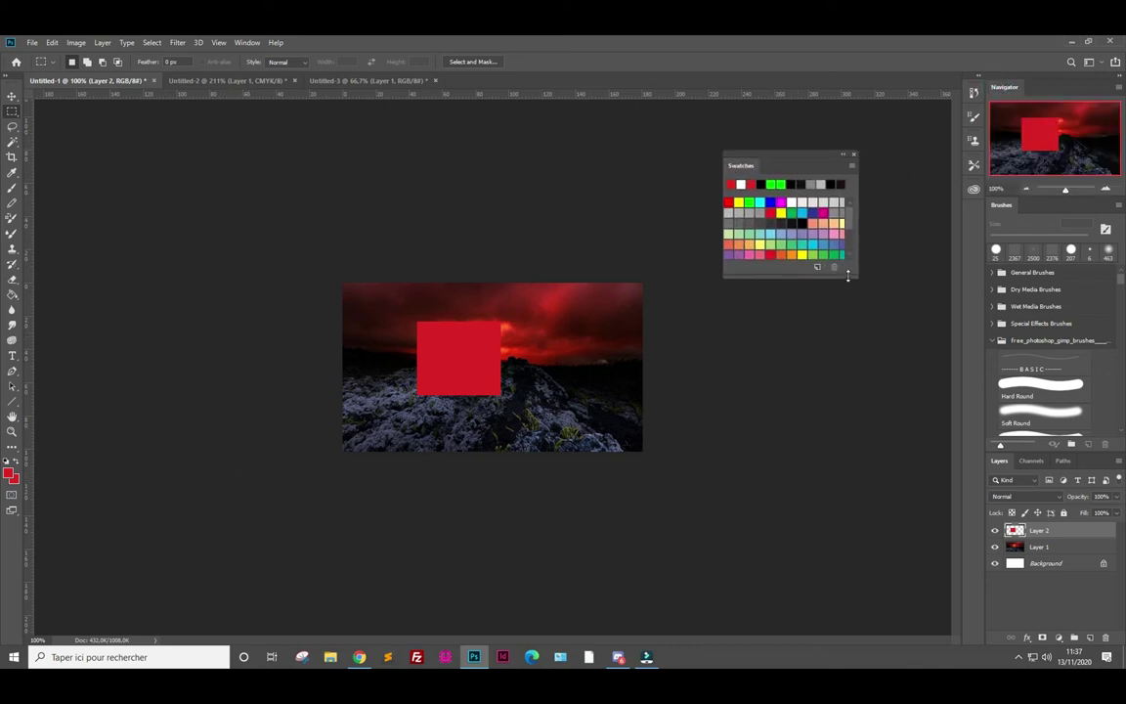
{"action": "left_click_drag", "start_coordinate": [846, 276], "coordinate": [858, 489]}
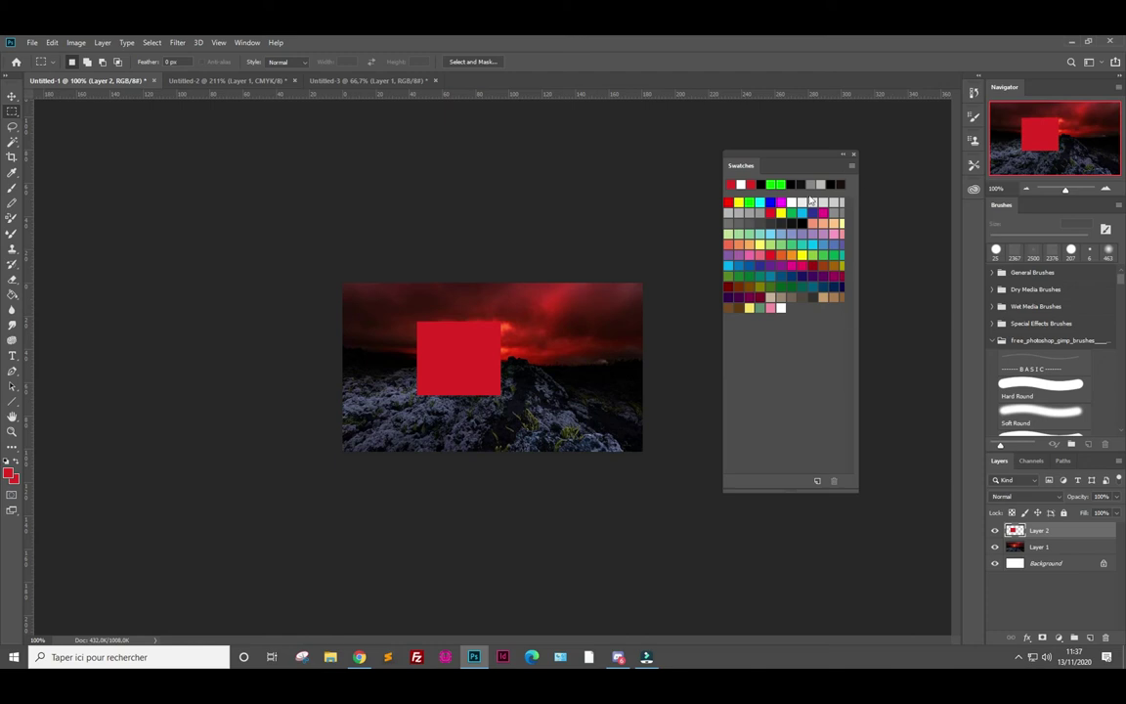
{"action": "left_click_drag", "start_coordinate": [854, 481], "coordinate": [938, 506]}
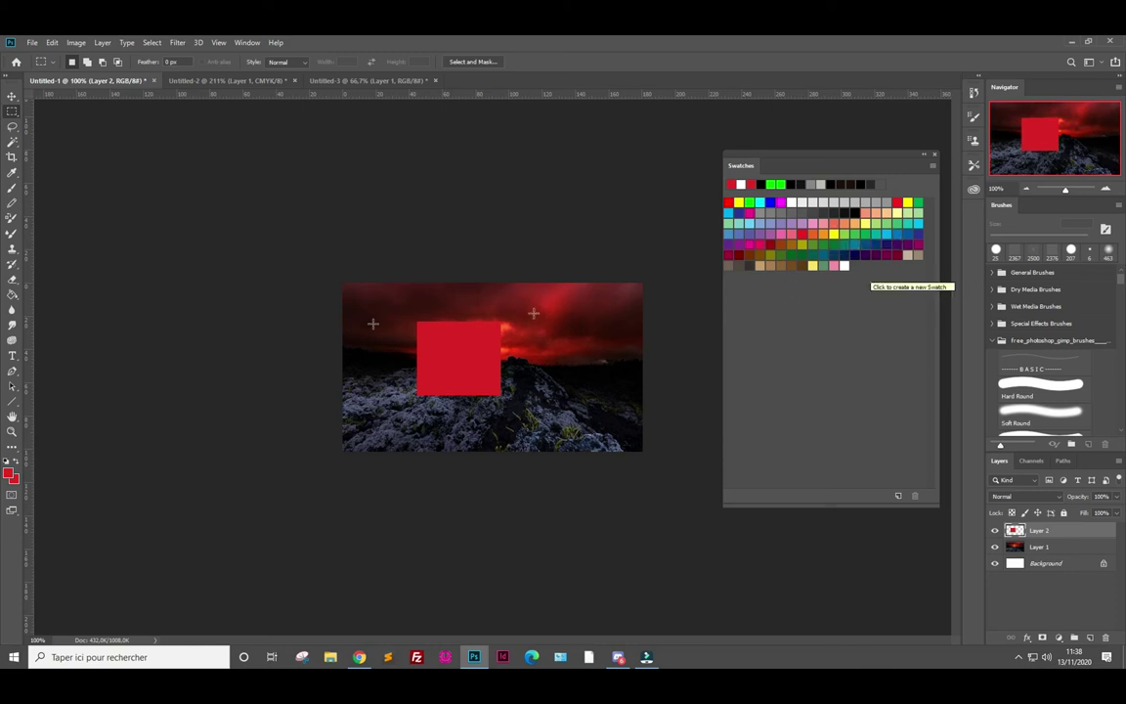
{"action": "left_click", "coordinate": [12, 172]}
Sample colours from the sky and save the dark red as a new swatch
{"action": "left_click", "coordinate": [534, 345]}
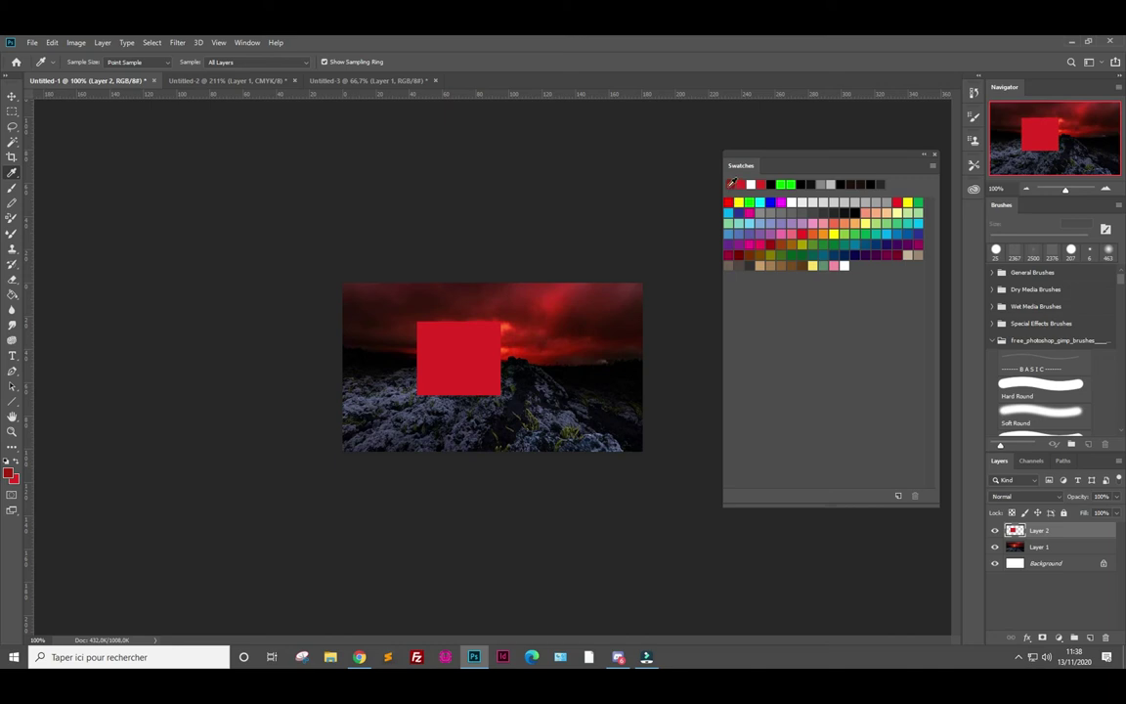
{"action": "left_click", "coordinate": [565, 340]}
{"action": "left_click", "coordinate": [528, 340]}
{"action": "left_click", "coordinate": [898, 498]}
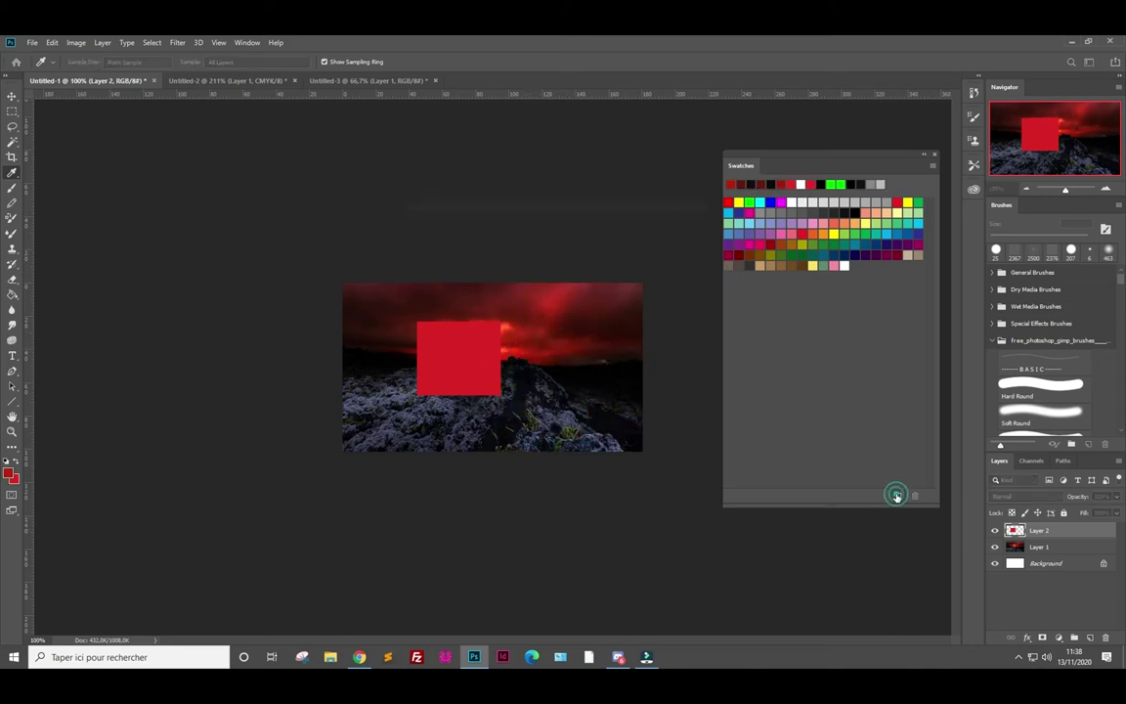
{"action": "left_click", "coordinate": [688, 231]}
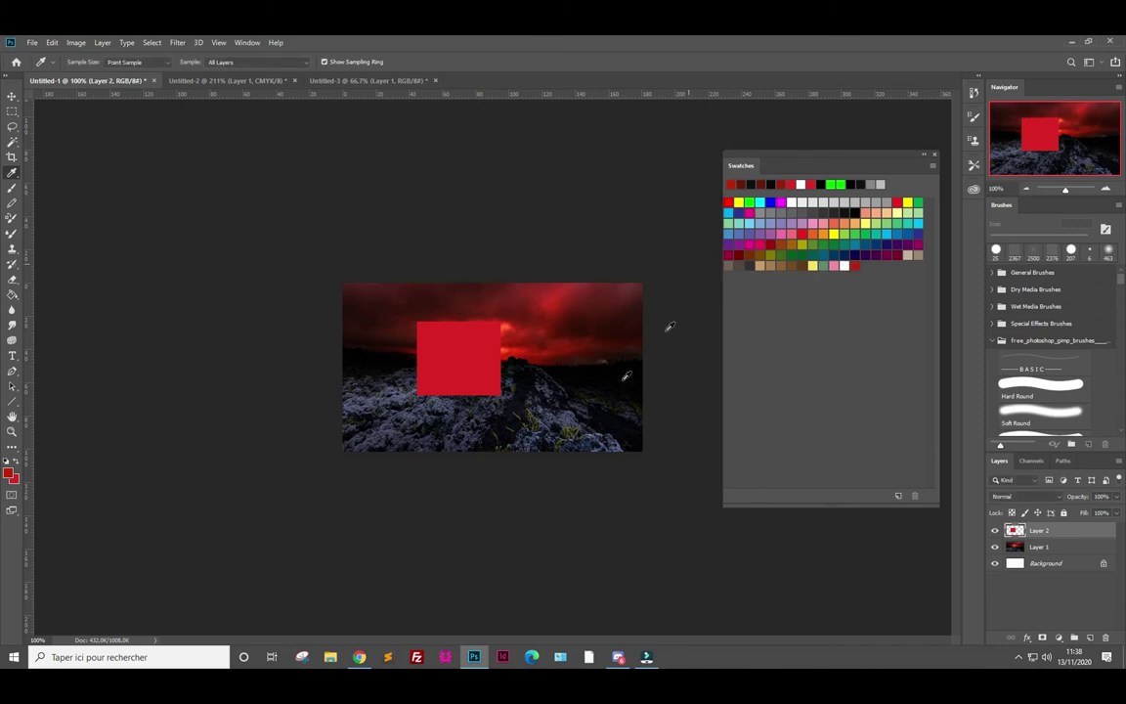
Sample a bright red from the sky and add it as another swatch
{"action": "left_click", "coordinate": [900, 496]}
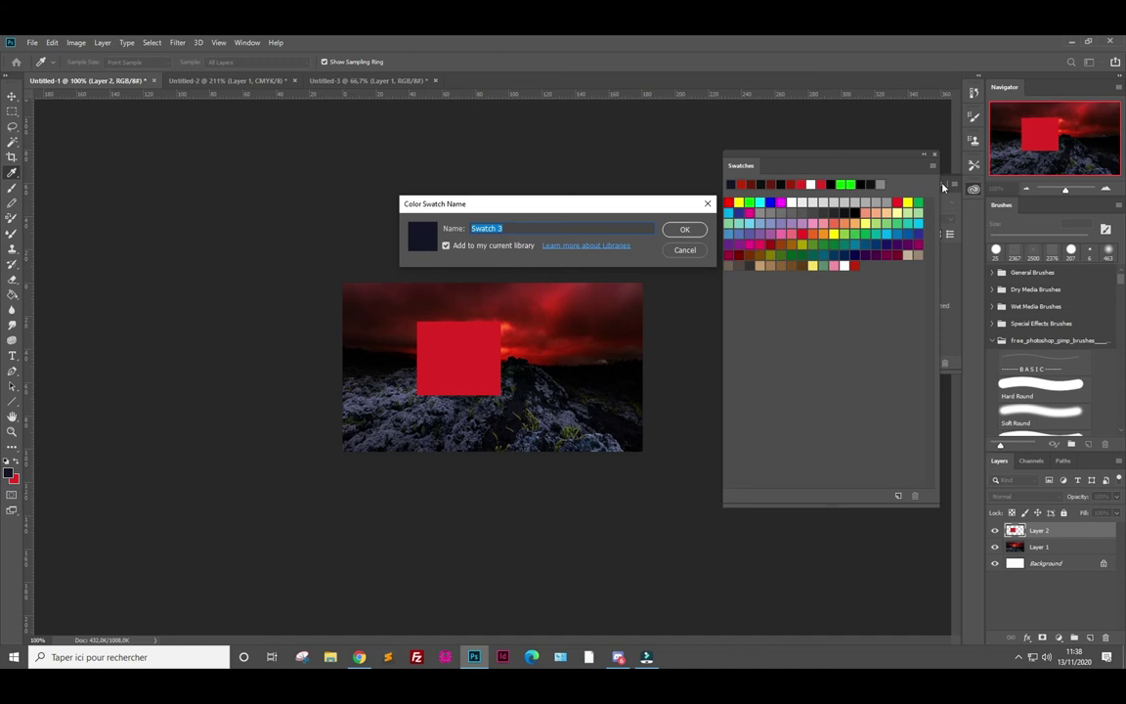
{"action": "left_click", "coordinate": [686, 251]}
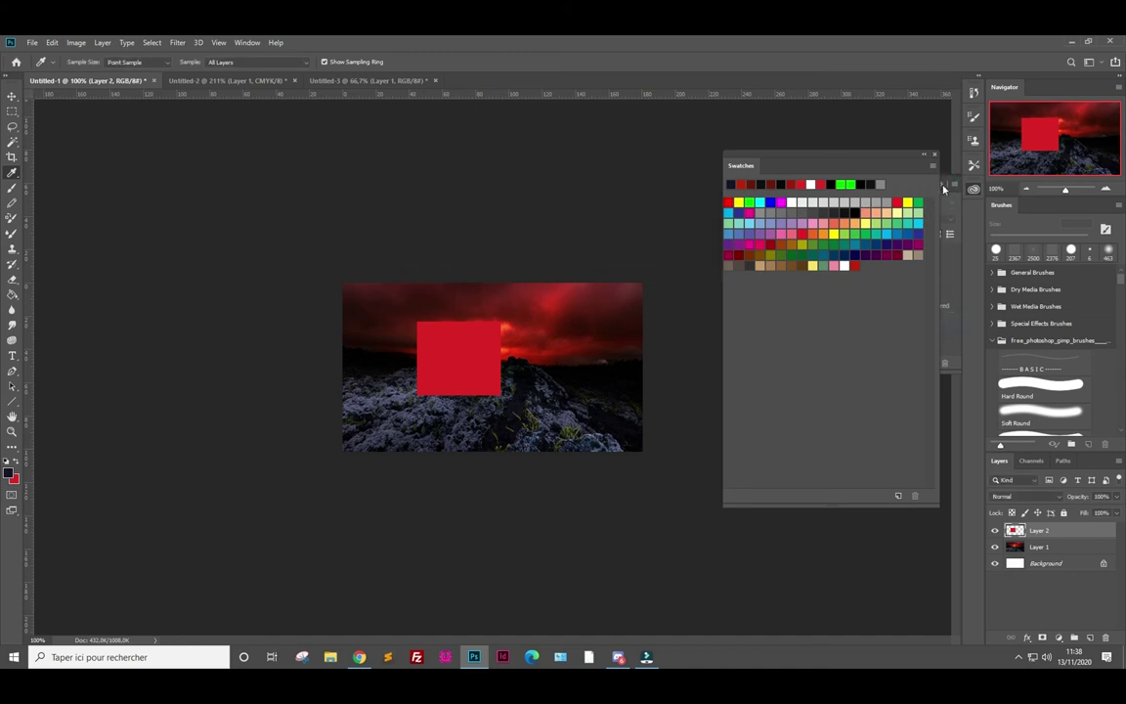
{"action": "left_click", "coordinate": [941, 181]}
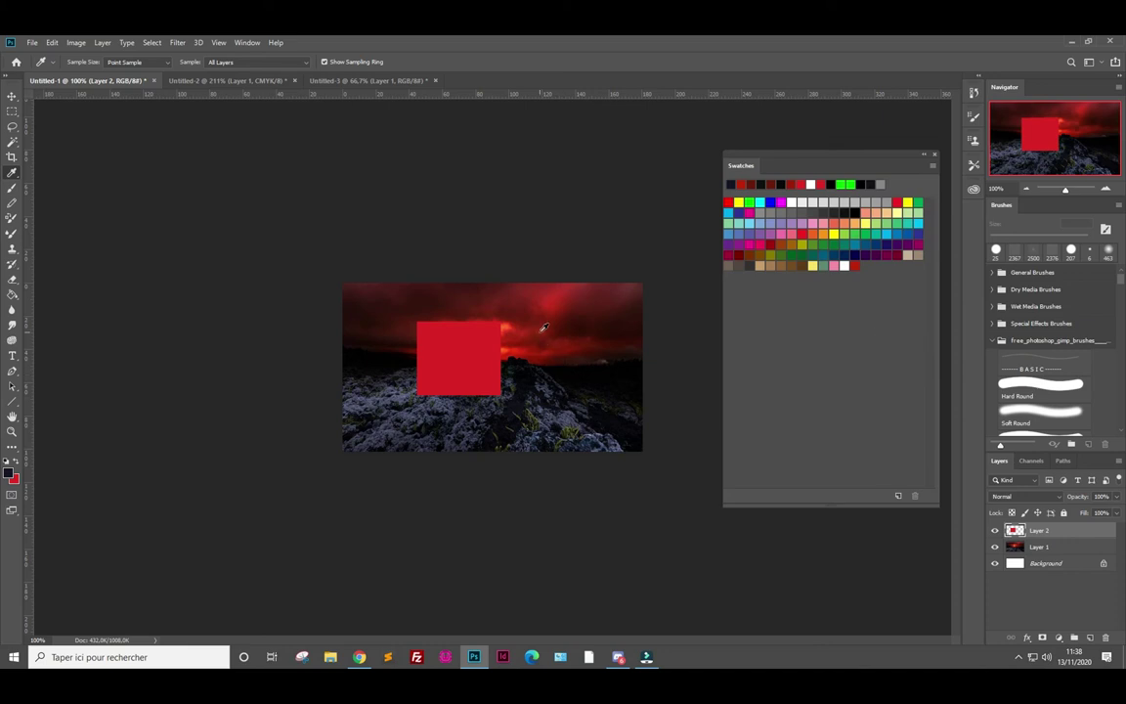
{"action": "left_click", "coordinate": [456, 296]}
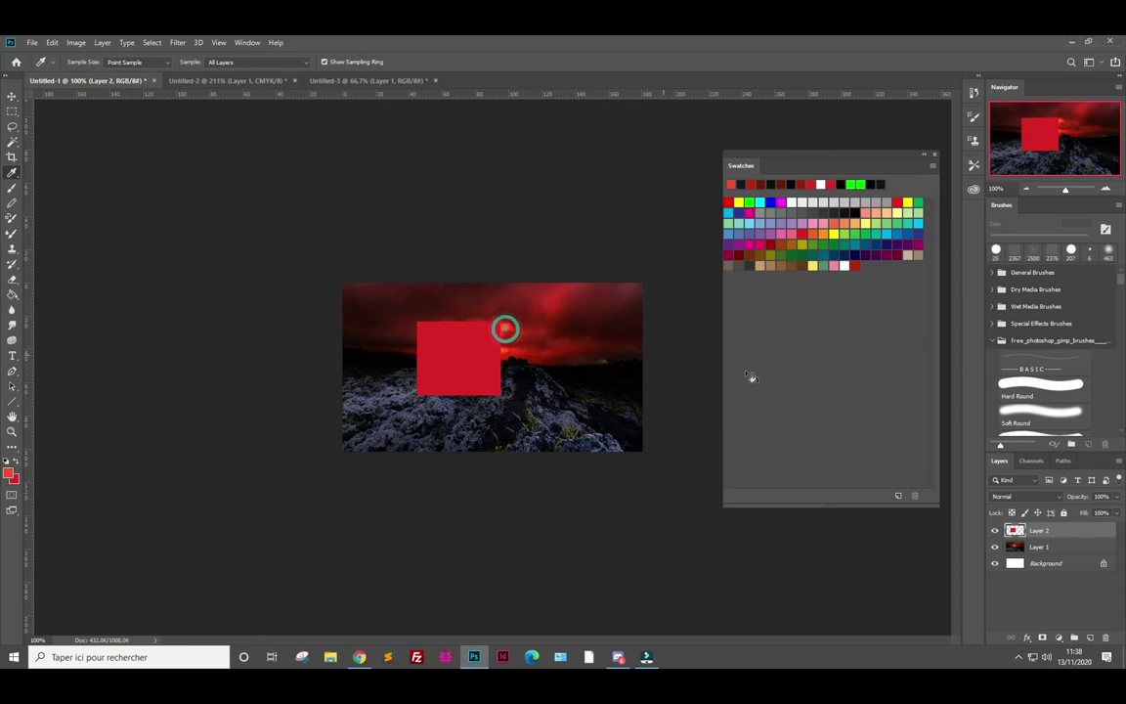
{"action": "left_click", "coordinate": [896, 494]}
{"action": "left_click", "coordinate": [696, 229]}
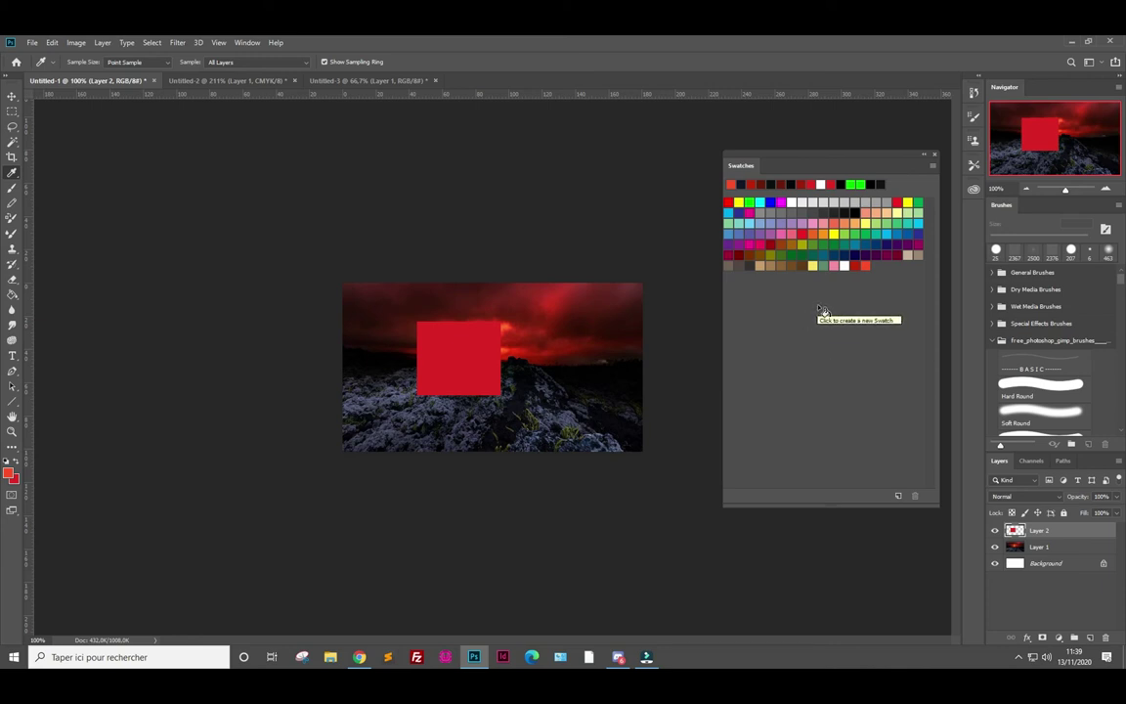
Open the foreground Color Picker and inspect the colour's CMYK and Lab values
{"action": "left_click", "coordinate": [11, 475]}
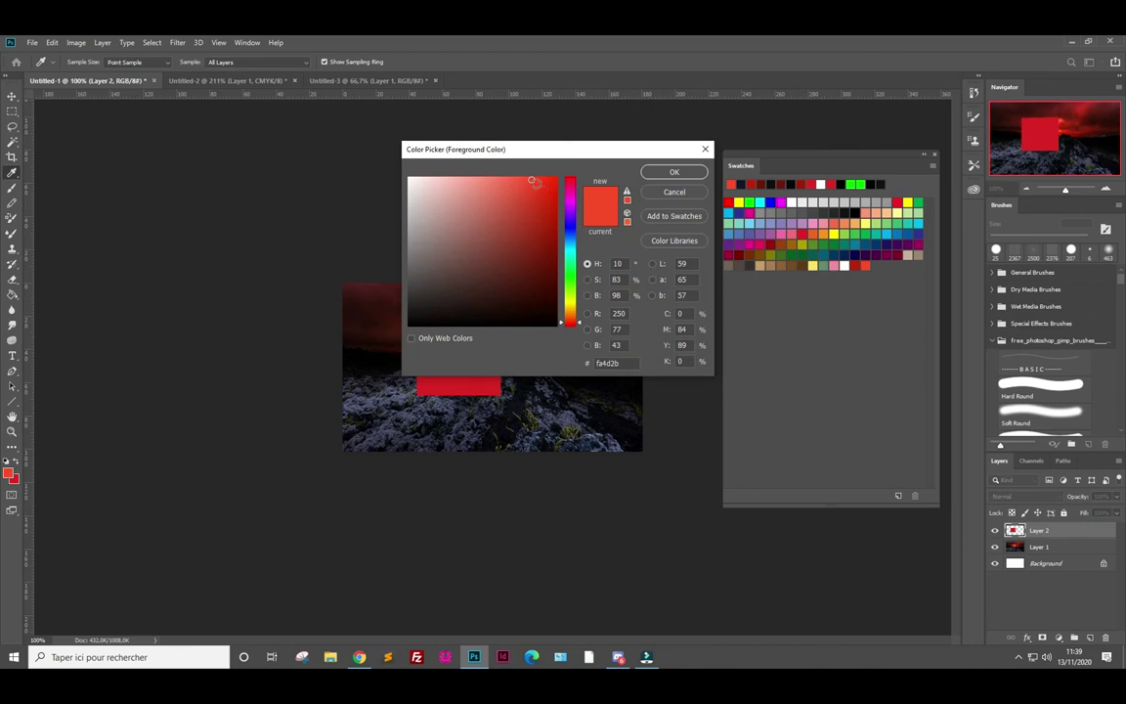
{"action": "left_click", "coordinate": [682, 329]}
{"action": "left_click", "coordinate": [685, 345]}
{"action": "left_click", "coordinate": [681, 361]}
{"action": "left_click", "coordinate": [681, 264]}
Pick the softer red df563b and arrange the colour field by hue
{"action": "left_click_drag", "start_coordinate": [536, 224], "coordinate": [517, 195]}
{"action": "left_click", "coordinate": [588, 280]}
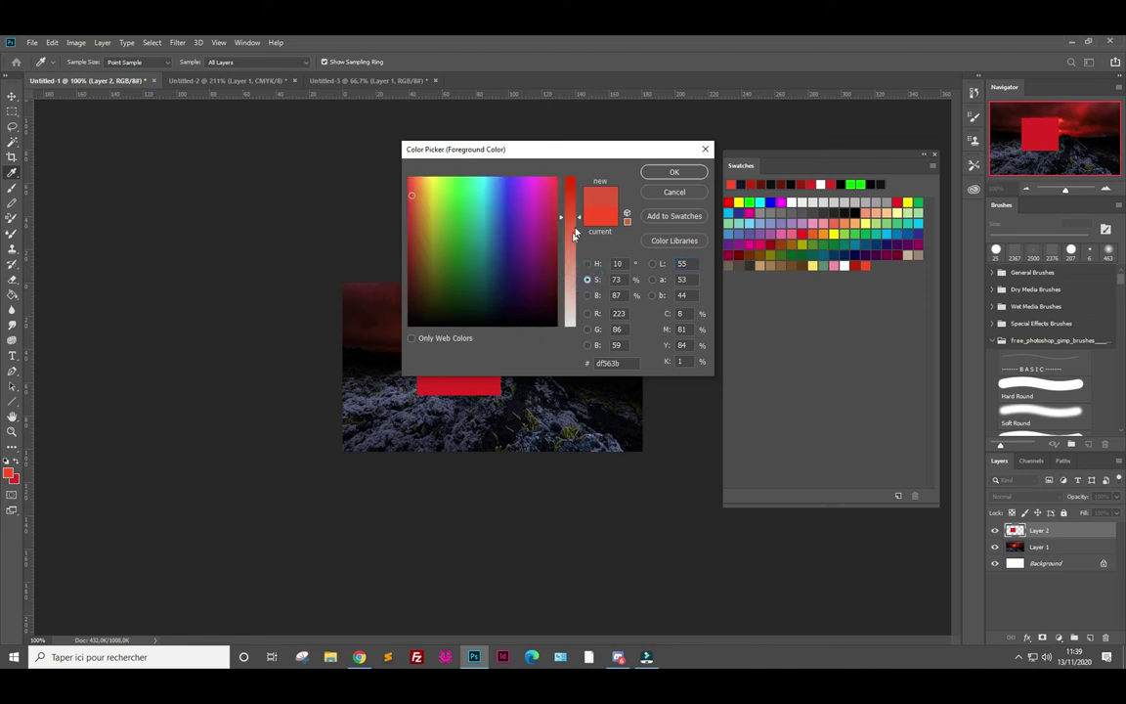
{"action": "left_click", "coordinate": [587, 295]}
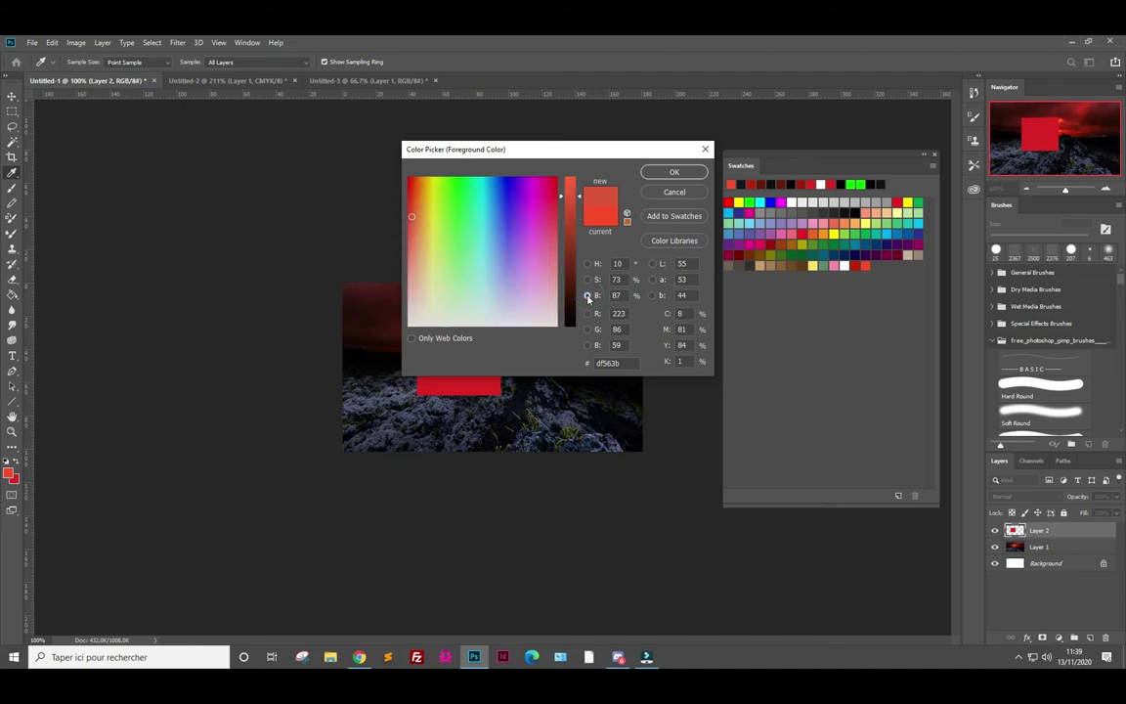
{"action": "left_click", "coordinate": [587, 263]}
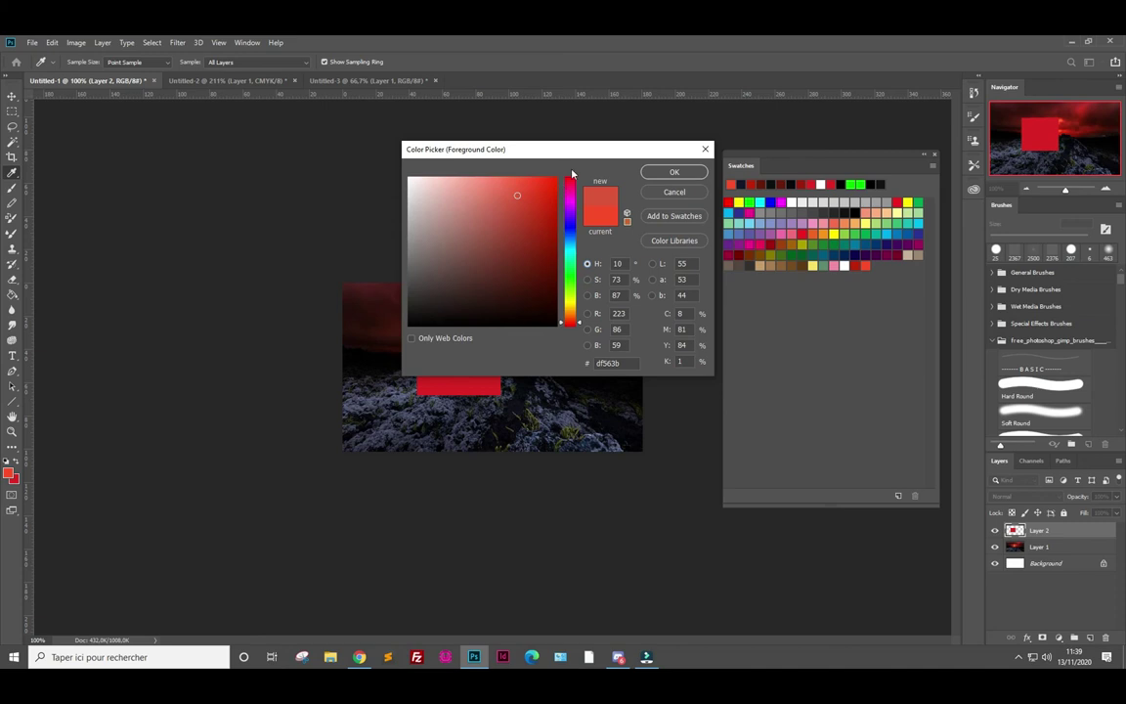
Shift the hue toward magenta and raise saturation while cycling the field through S, B and H
{"action": "mouse_move", "coordinate": [572, 318]}
{"action": "left_mouse_down"}
{"action": "mouse_move", "coordinate": [581, 200]}
{"action": "mouse_move", "coordinate": [591, 283]}
{"action": "left_mouse_up"}
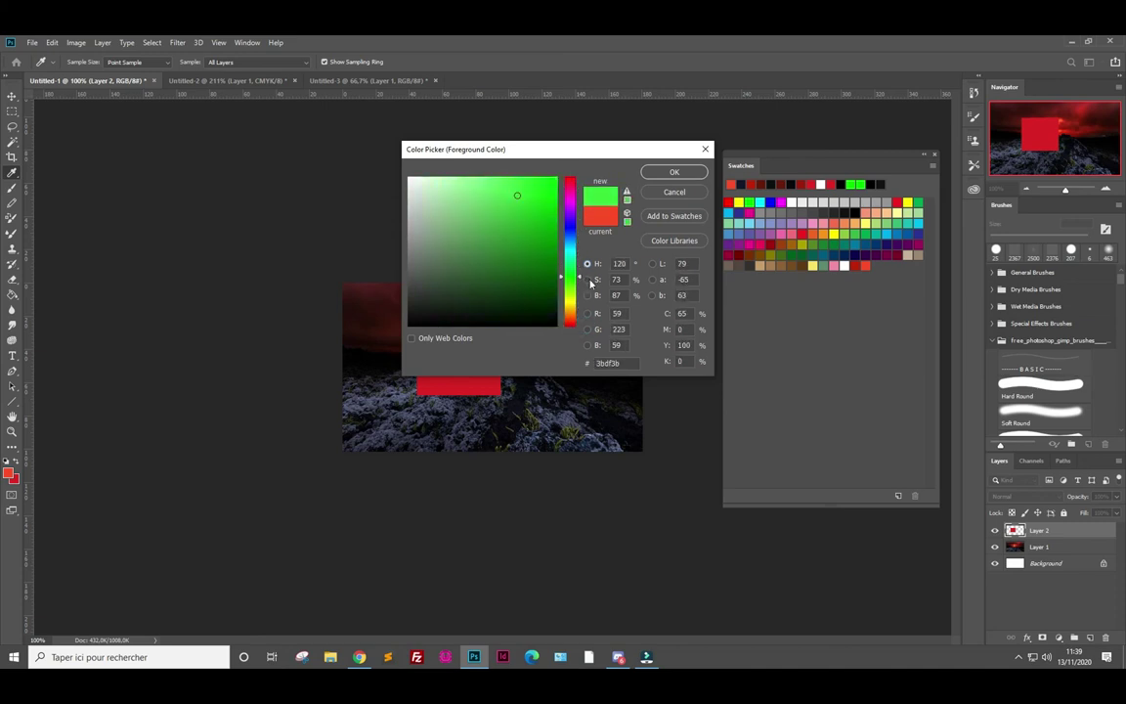
{"action": "left_click", "coordinate": [587, 280]}
{"action": "mouse_move", "coordinate": [571, 217]}
{"action": "left_mouse_down"}
{"action": "mouse_move", "coordinate": [583, 172]}
{"action": "mouse_move", "coordinate": [590, 360]}
{"action": "mouse_move", "coordinate": [597, 270]}
{"action": "left_mouse_up"}
{"action": "left_click", "coordinate": [587, 295]}
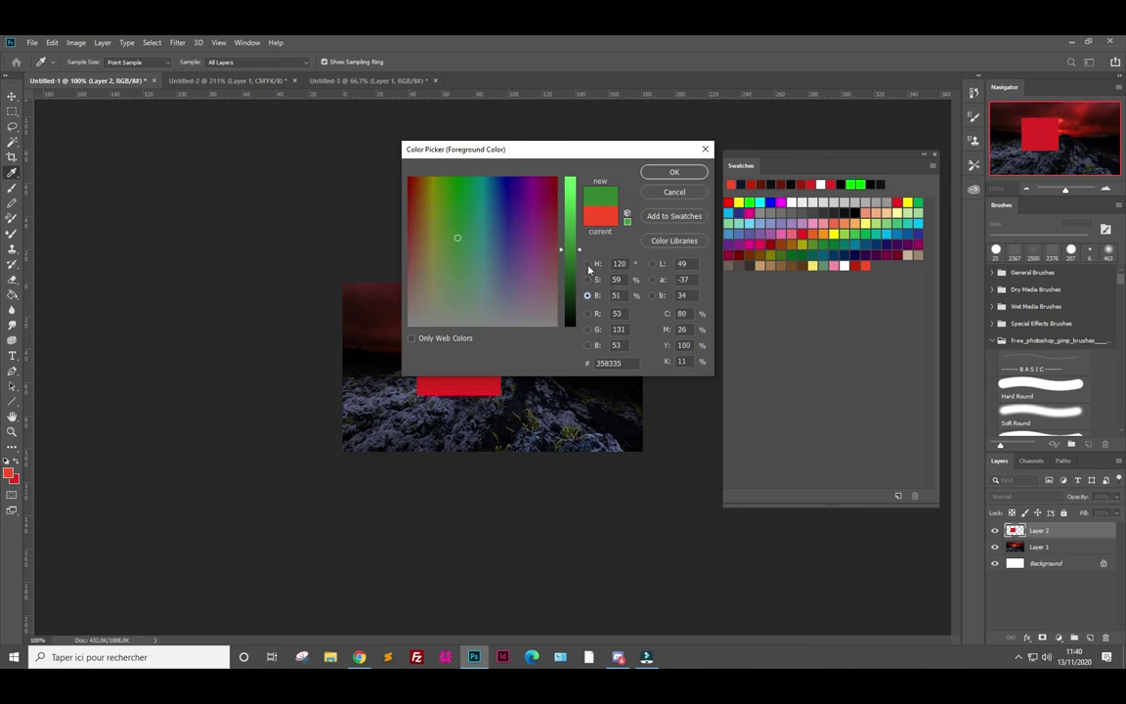
{"action": "left_click", "coordinate": [587, 263]}
{"action": "left_click", "coordinate": [577, 275]}
Try deep greens, then pick the bright blue 1923ef
{"action": "left_click_drag", "start_coordinate": [578, 258], "coordinate": [576, 276]}
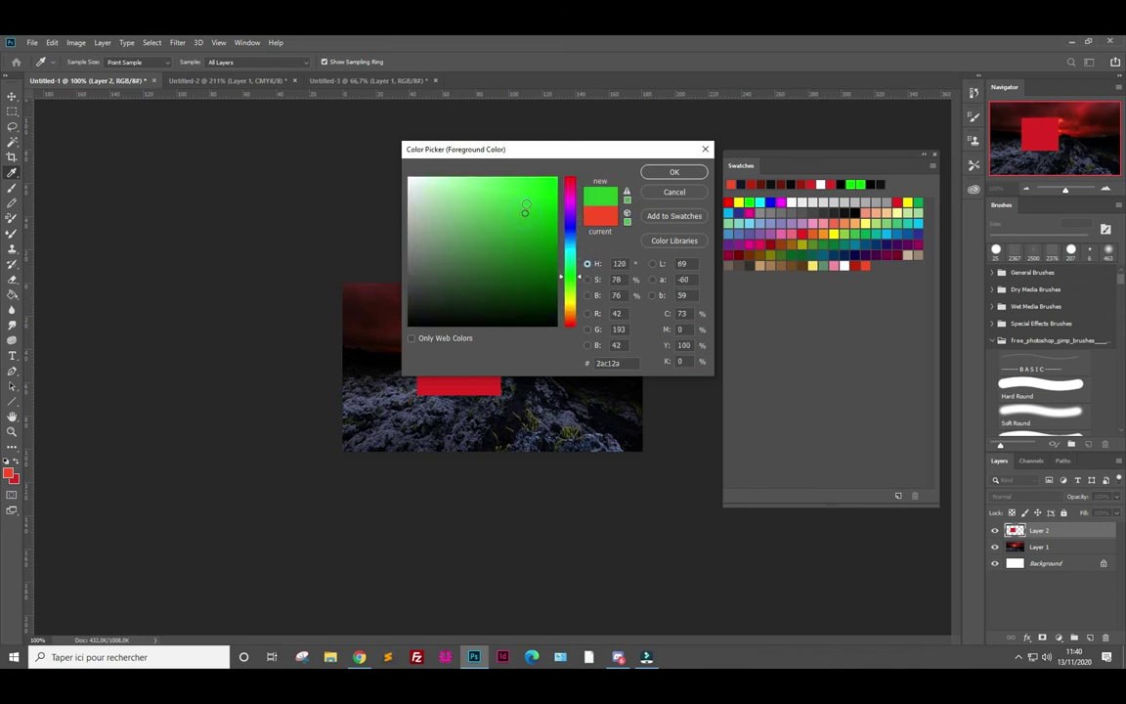
{"action": "left_click", "coordinate": [463, 287]}
{"action": "left_click_drag", "start_coordinate": [463, 286], "coordinate": [505, 271]}
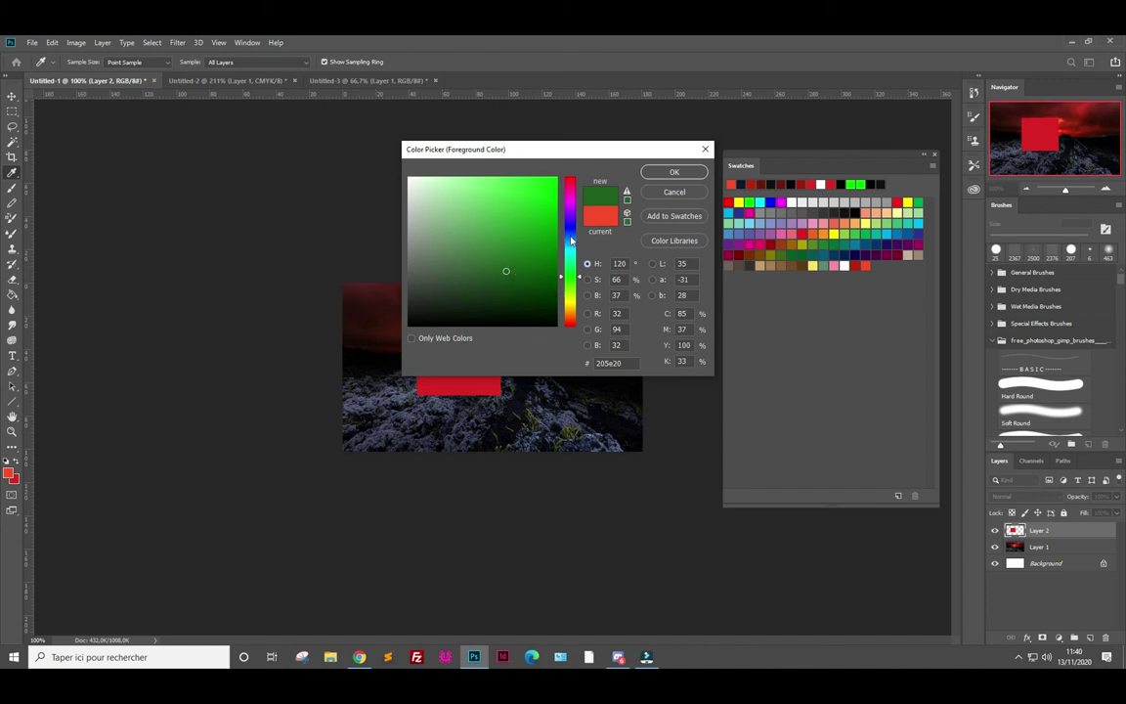
{"action": "left_click", "coordinate": [569, 226]}
{"action": "left_click", "coordinate": [542, 186]}
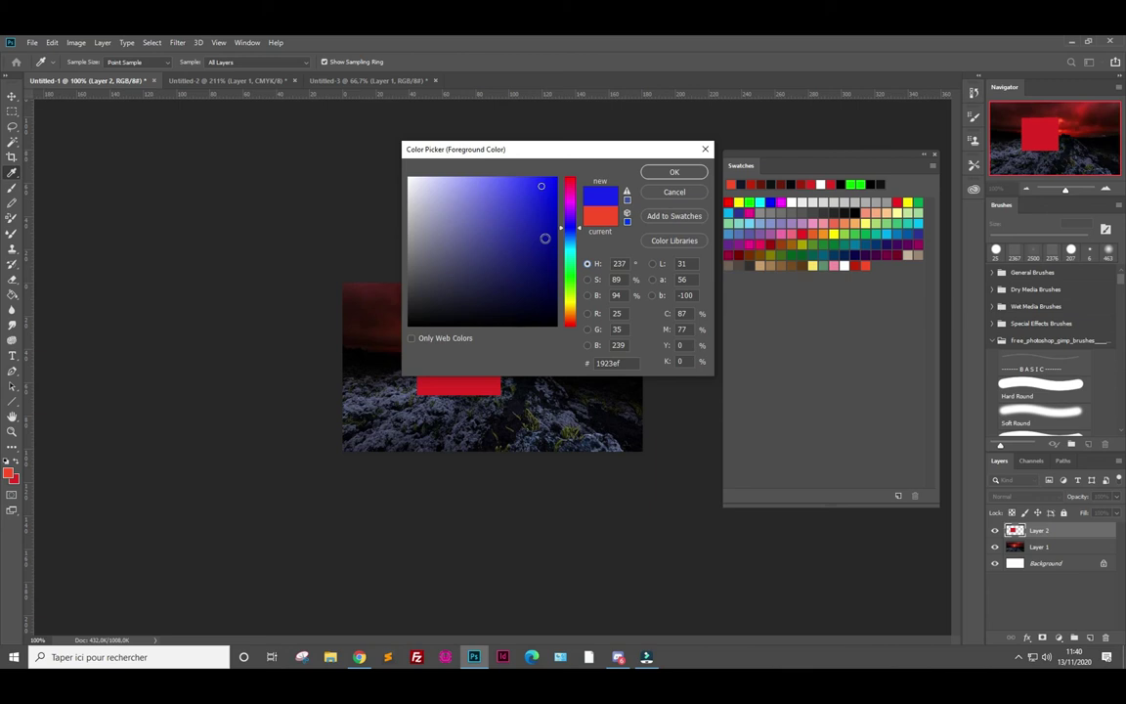
Set the foreground to PANTONE Blue 072 C (001ca8) and view it in the regular picker
{"action": "left_click", "coordinate": [675, 240]}
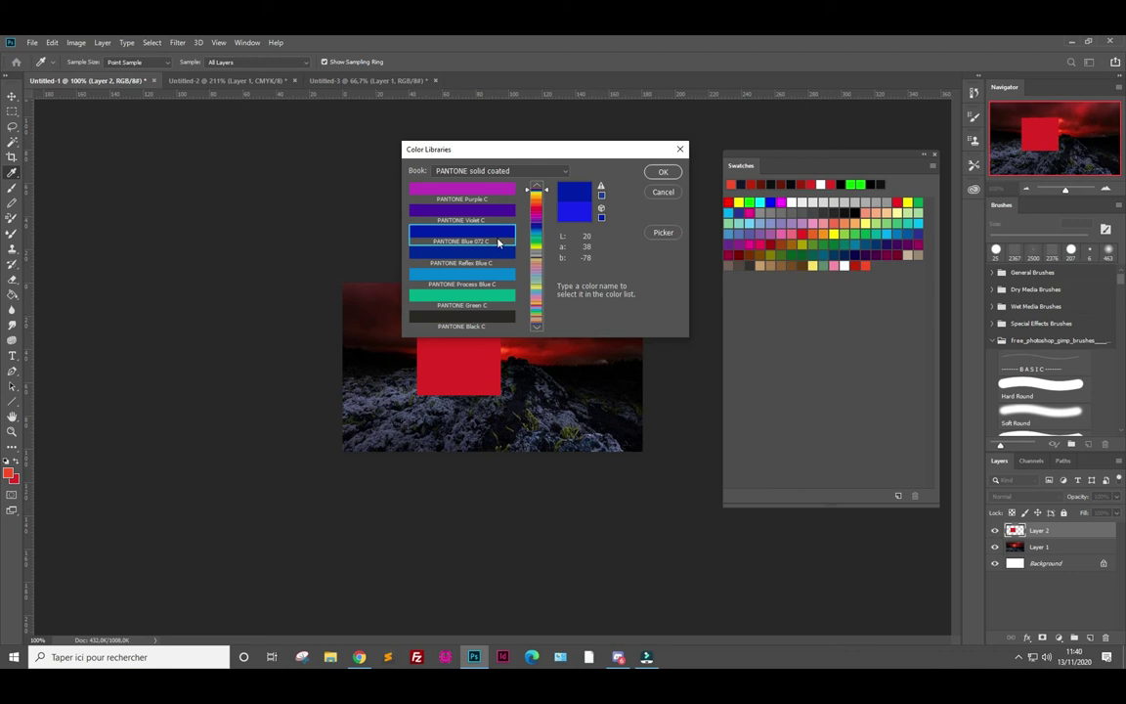
{"action": "left_click", "coordinate": [664, 172]}
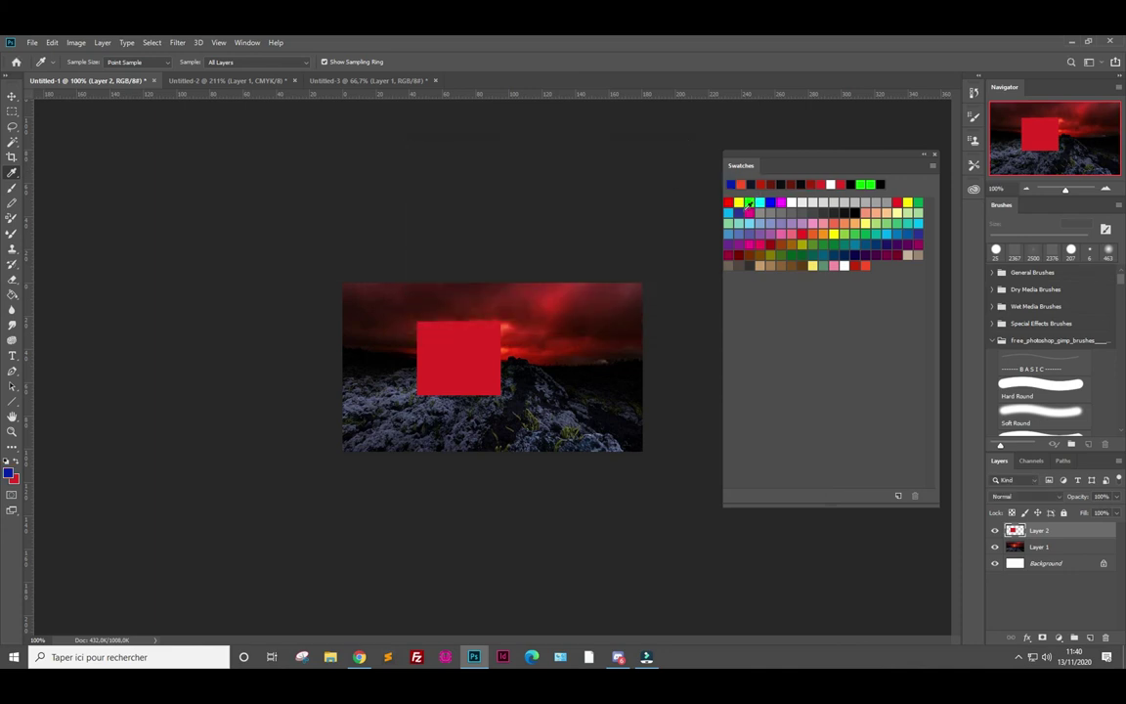
{"action": "left_click", "coordinate": [9, 473]}
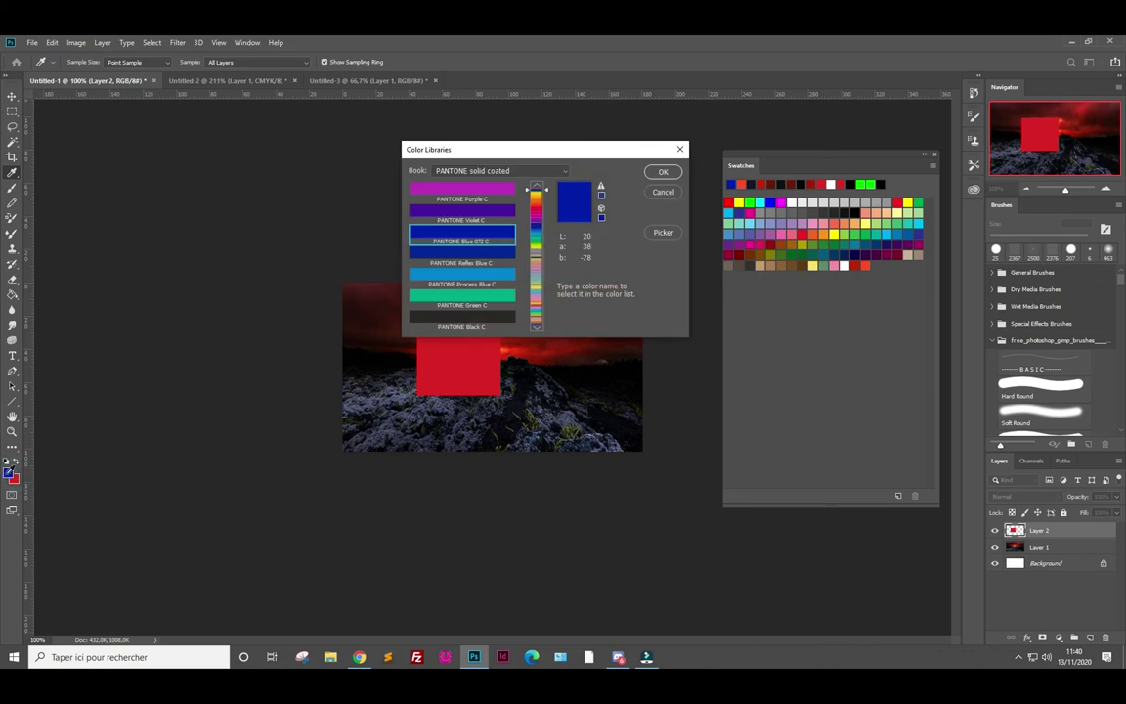
{"action": "left_click", "coordinate": [663, 233]}
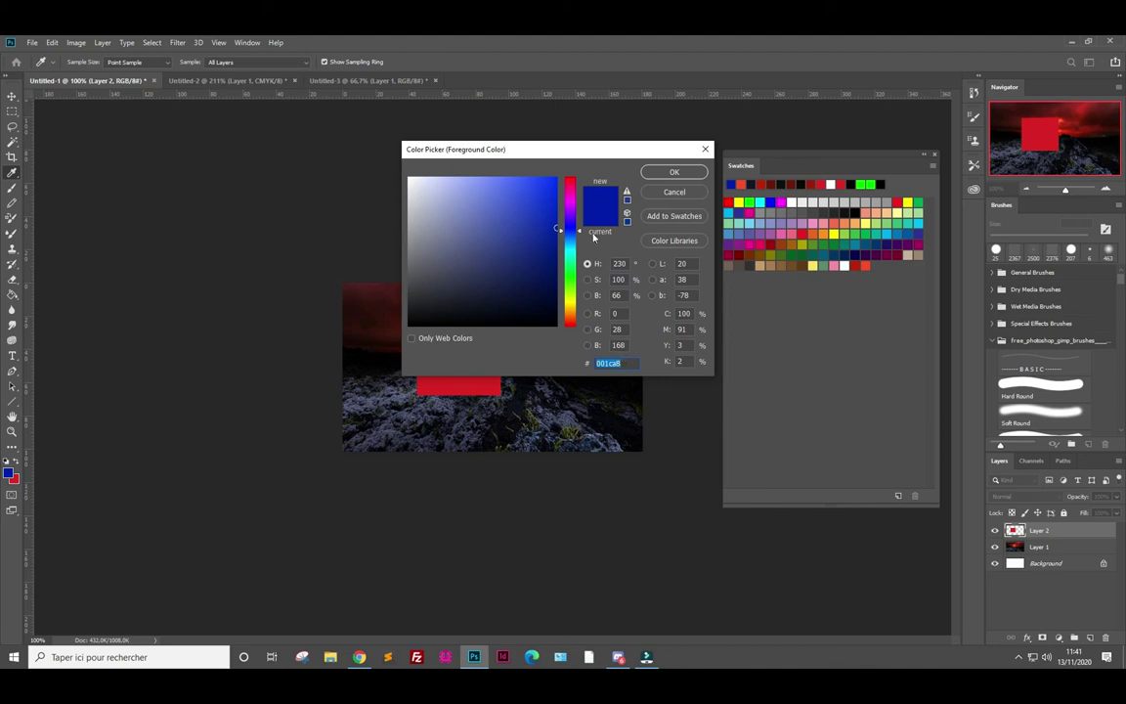
Show the Pantone library on Blue 072 C and search Google Images in Chrome for 'pantone'
{"action": "left_click", "coordinate": [678, 242]}
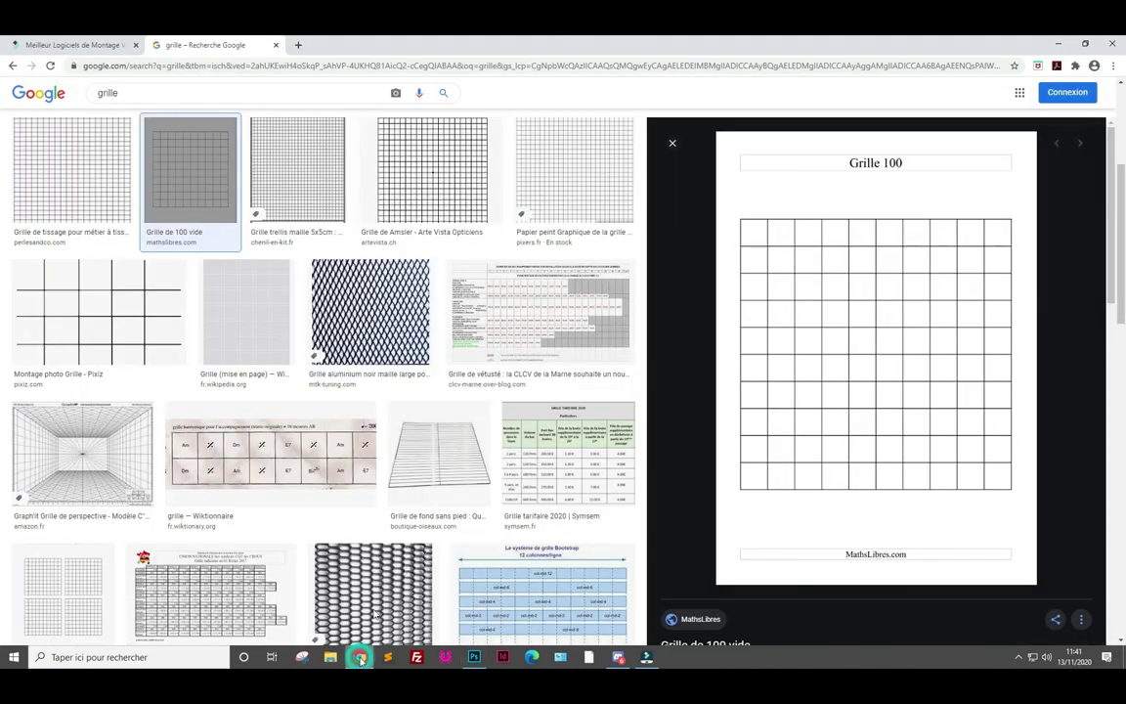
{"action": "left_click", "coordinate": [360, 657]}
{"action": "double_click", "coordinate": [154, 93]}
{"action": "type", "text": "pantone"}
{"action": "key", "text": "Return"}
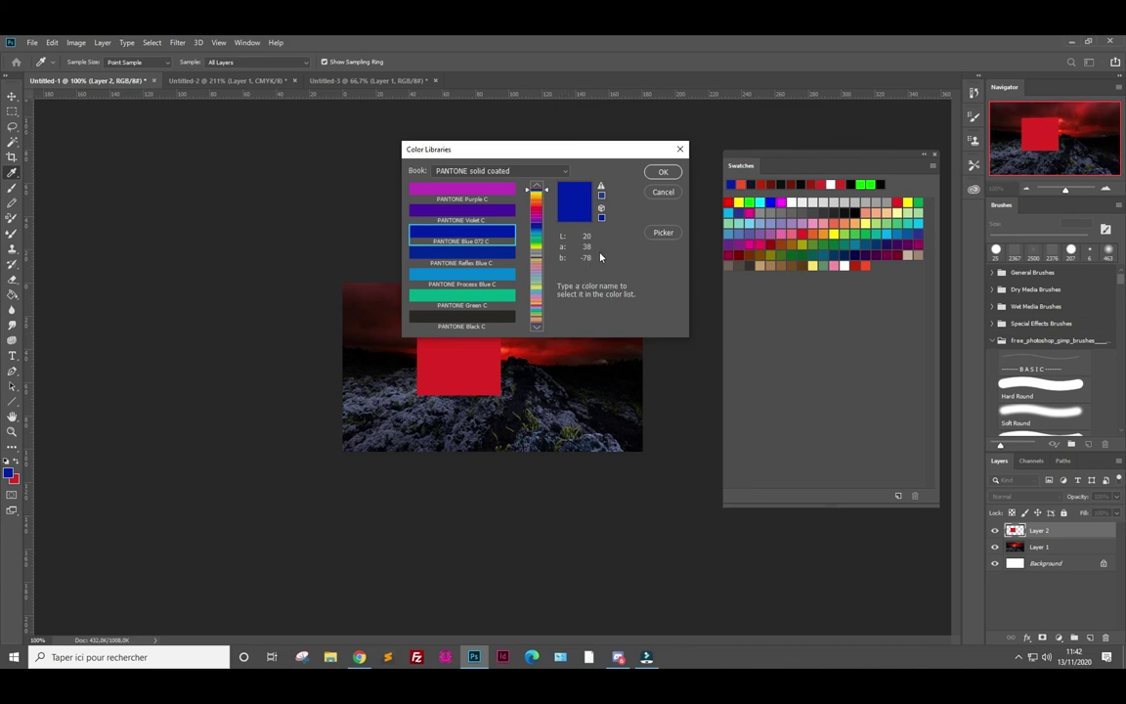
Move the Color Libraries window to the left and bring Chrome's pantone results forward
{"action": "left_click_drag", "start_coordinate": [592, 154], "coordinate": [238, 186]}
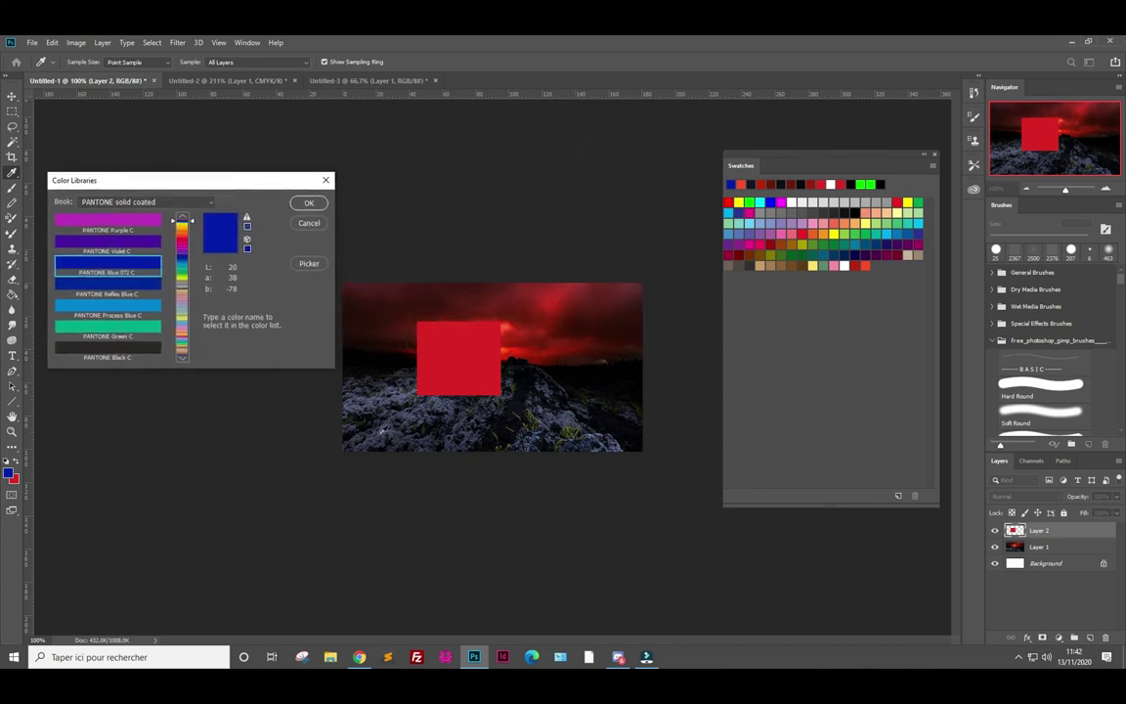
{"action": "left_click", "coordinate": [360, 657]}
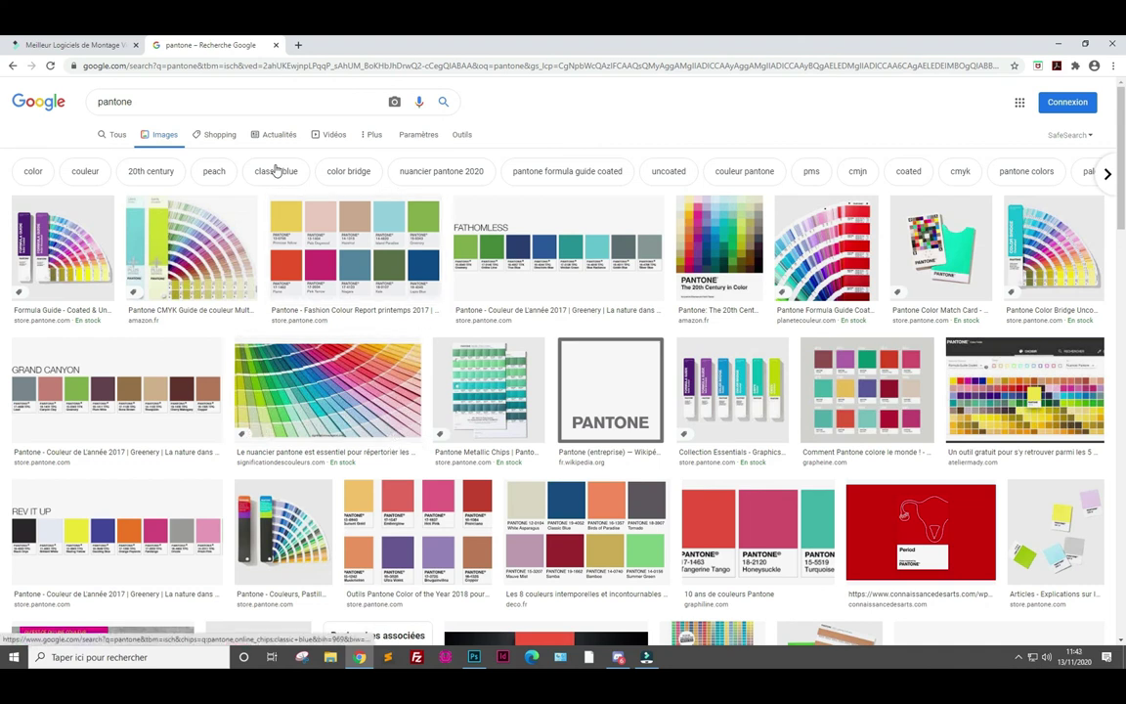
Replace the Google query with 'color adobe' and switch from image results to All results
{"action": "double_click", "coordinate": [98, 102]}
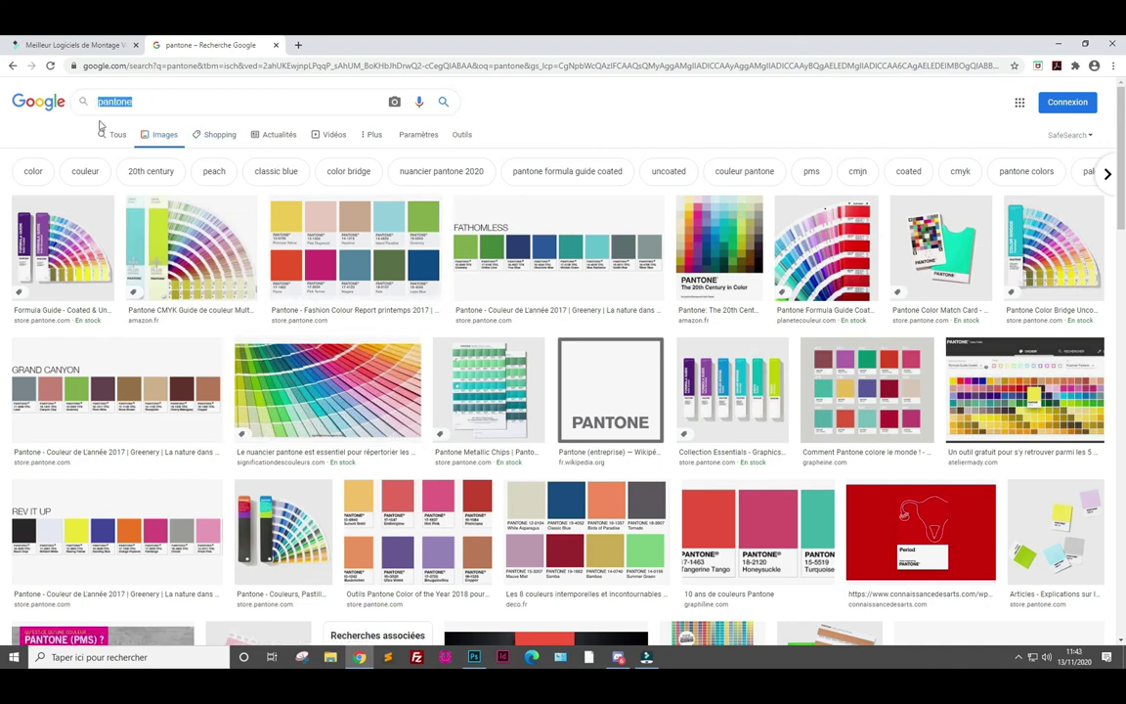
{"action": "type", "text": "color adobe"}
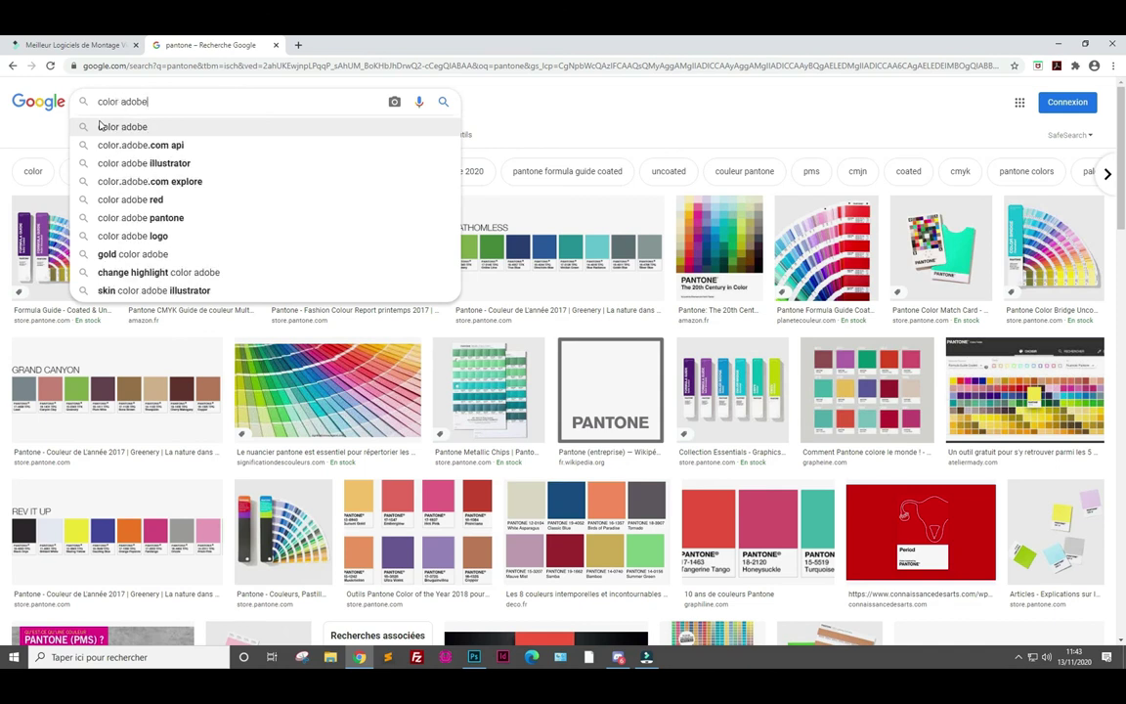
{"action": "left_click", "coordinate": [99, 126]}
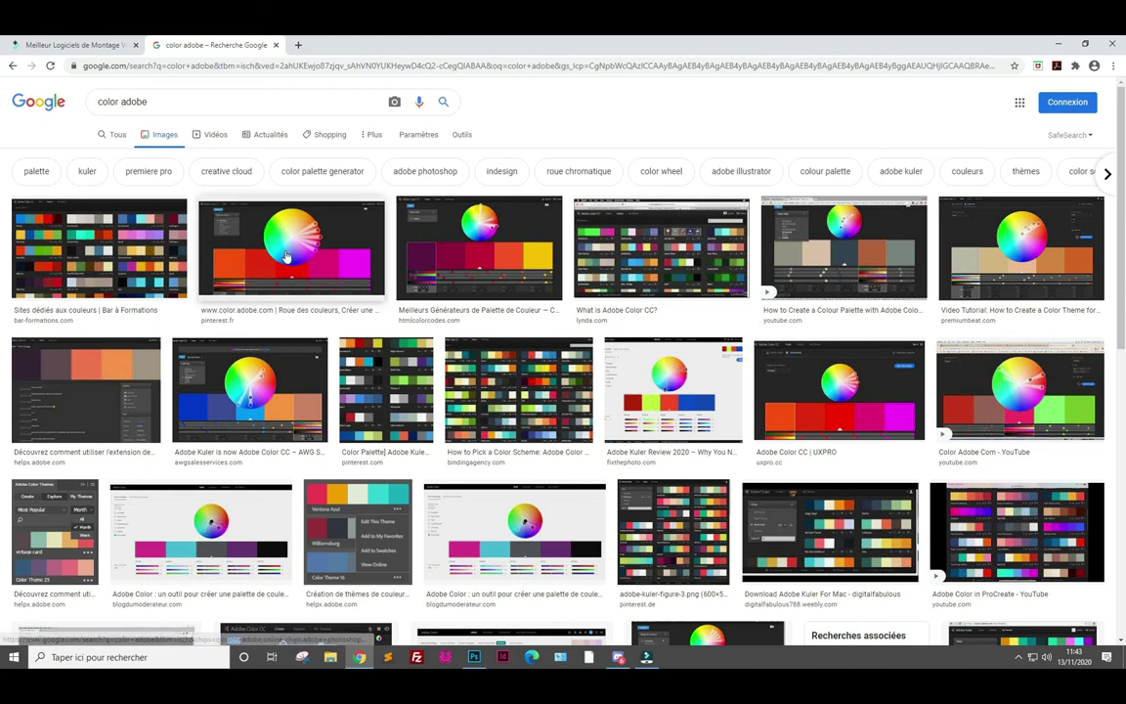
{"action": "left_click", "coordinate": [115, 137]}
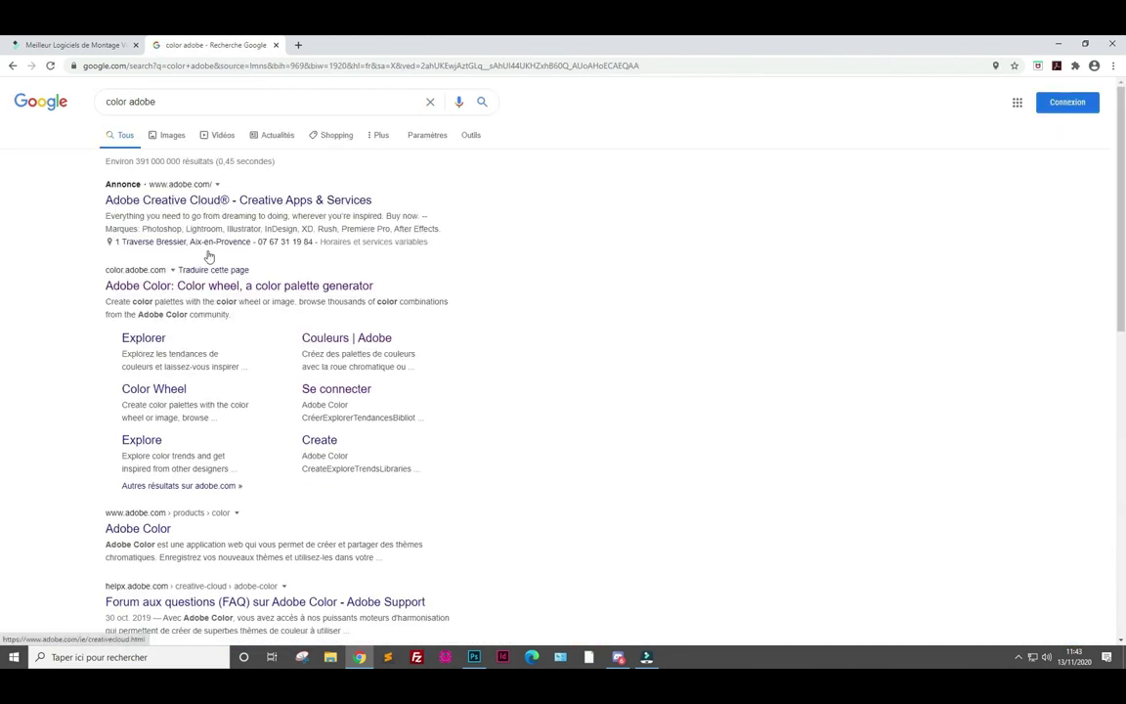
View the Adobe Color wheel page, then minimize Chrome to return to Photoshop
{"action": "left_click", "coordinate": [217, 284]}
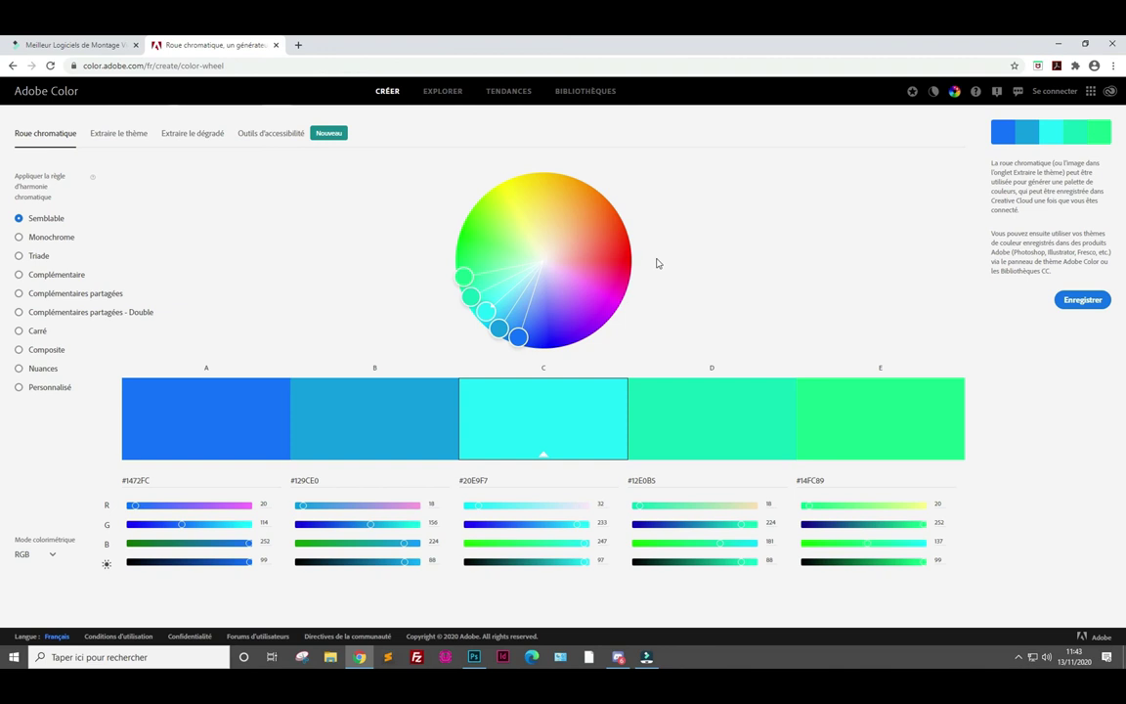
{"action": "left_click", "coordinate": [1053, 44]}
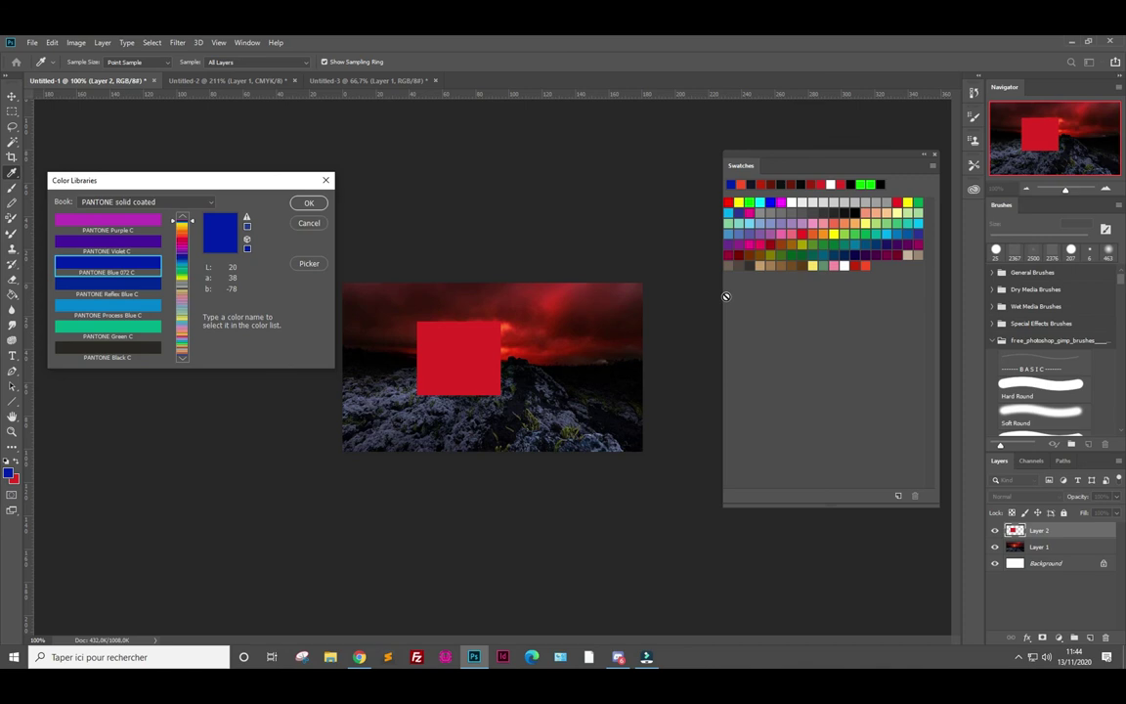
{"action": "left_click_drag", "start_coordinate": [249, 181], "coordinate": [244, 117]}
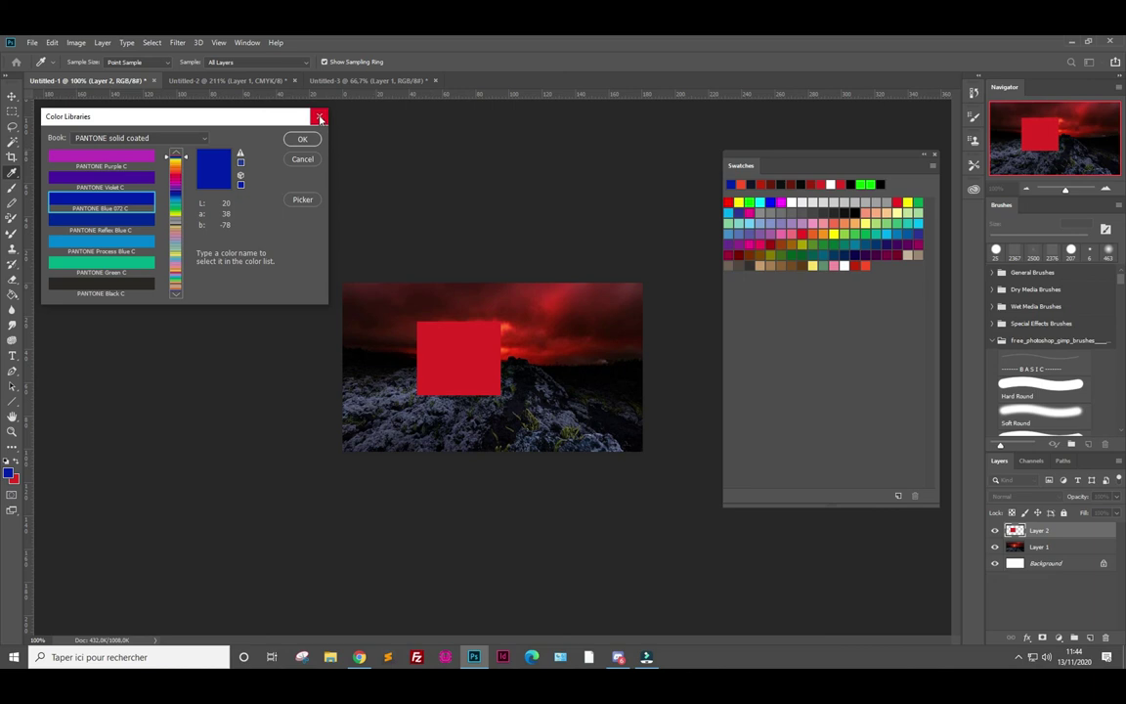
Close the Color Libraries dialog and close Untitled-3 and Untitled-2 without saving
{"action": "left_click", "coordinate": [319, 116]}
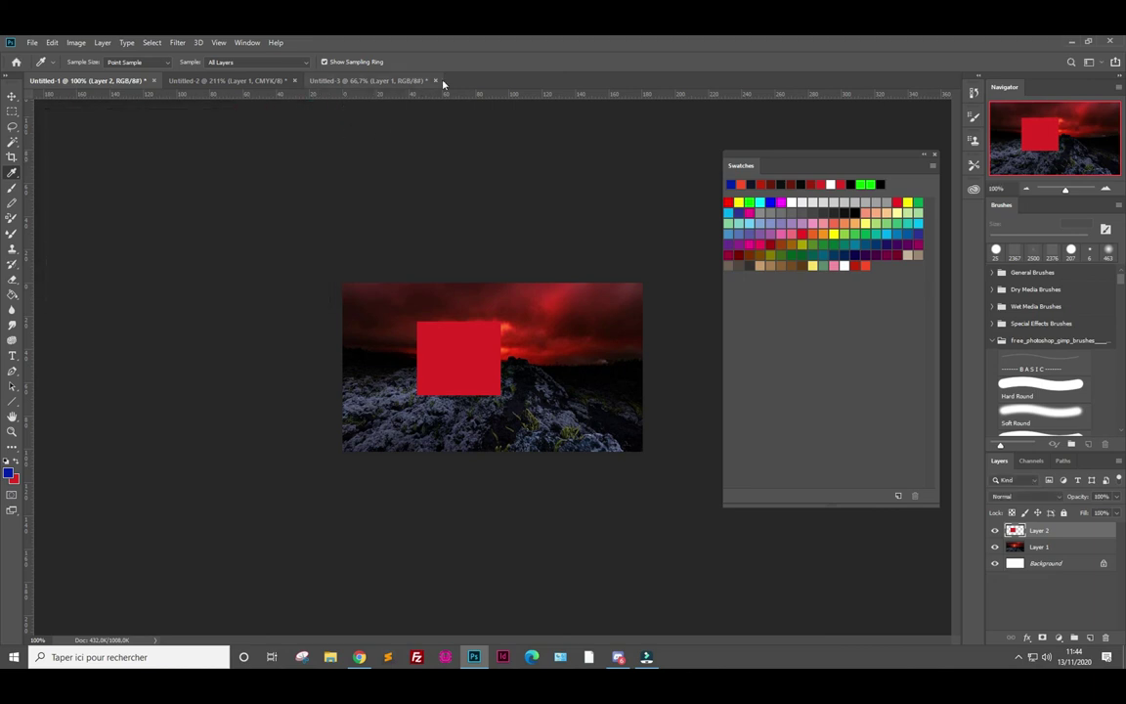
{"action": "left_click", "coordinate": [391, 80]}
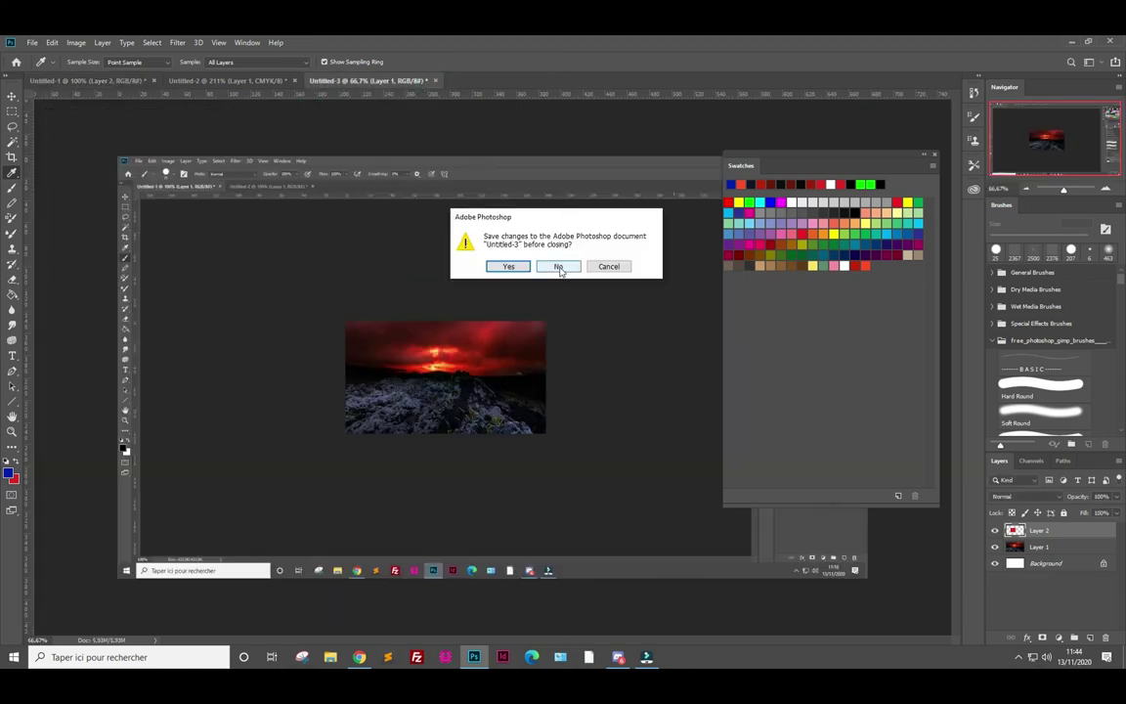
{"action": "left_click", "coordinate": [557, 265]}
{"action": "left_click", "coordinate": [294, 80]}
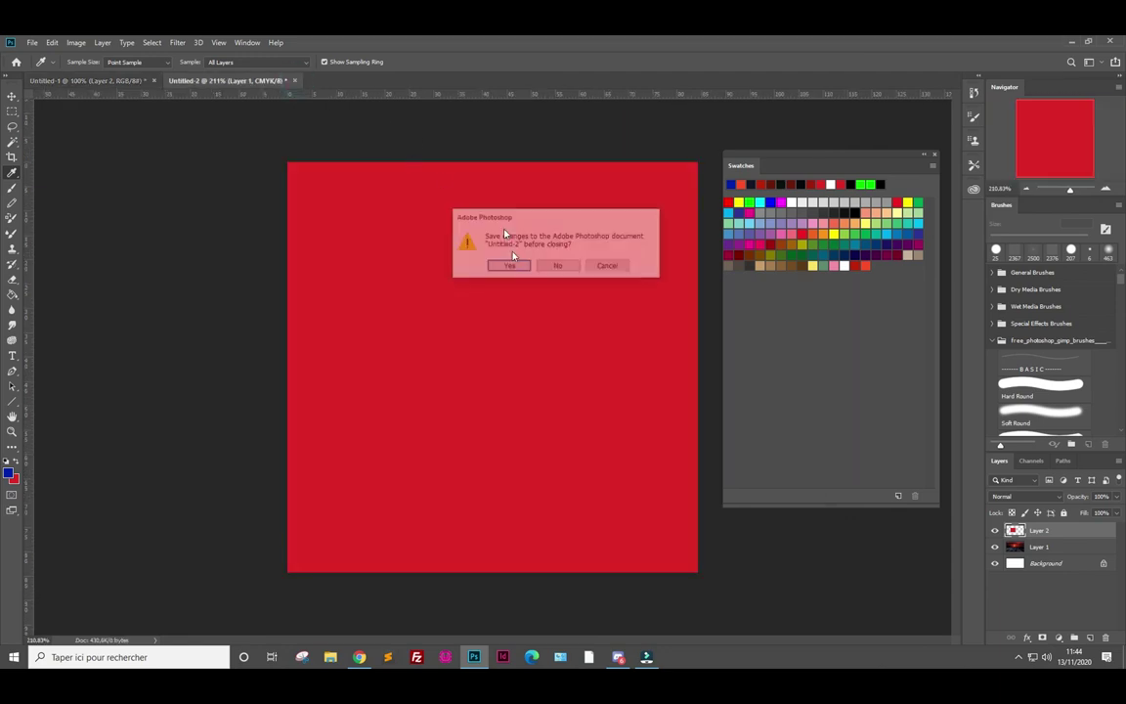
{"action": "left_click", "coordinate": [562, 265]}
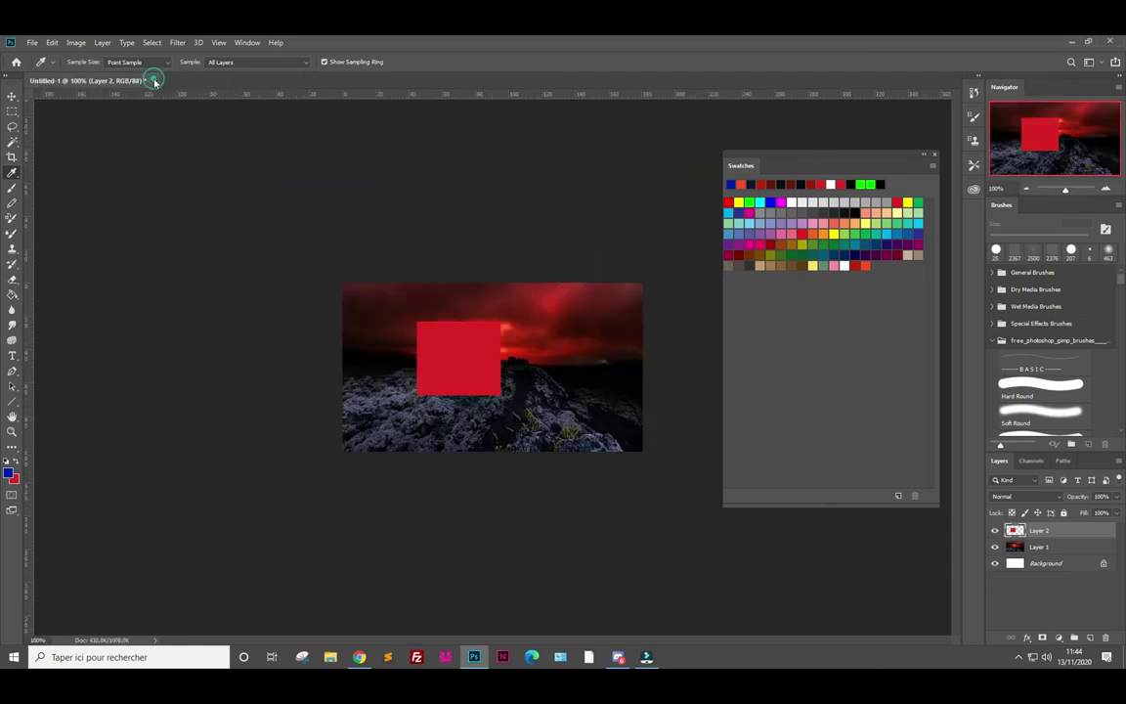